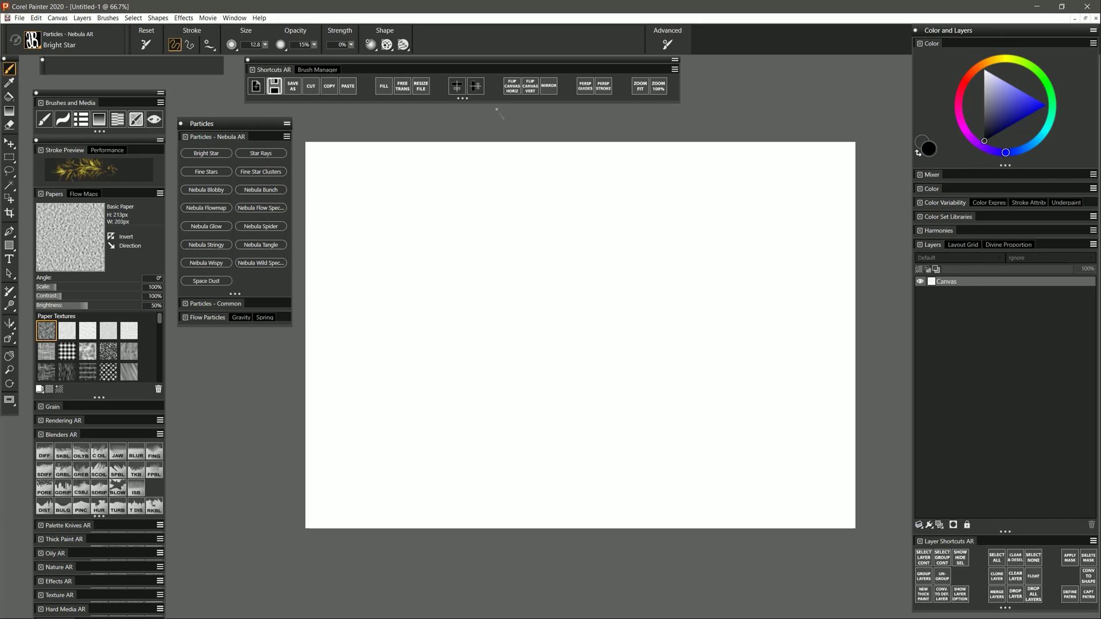
Fill the canvas with black, and fill it again with a very dark navy blue
left_click(384, 86)
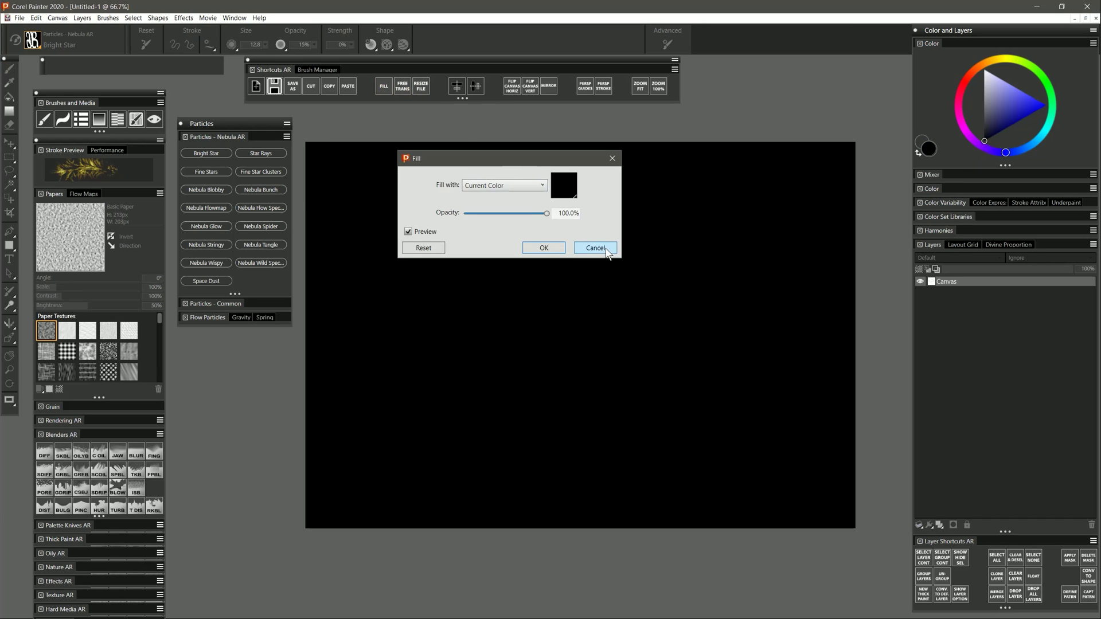
left_click(600, 248)
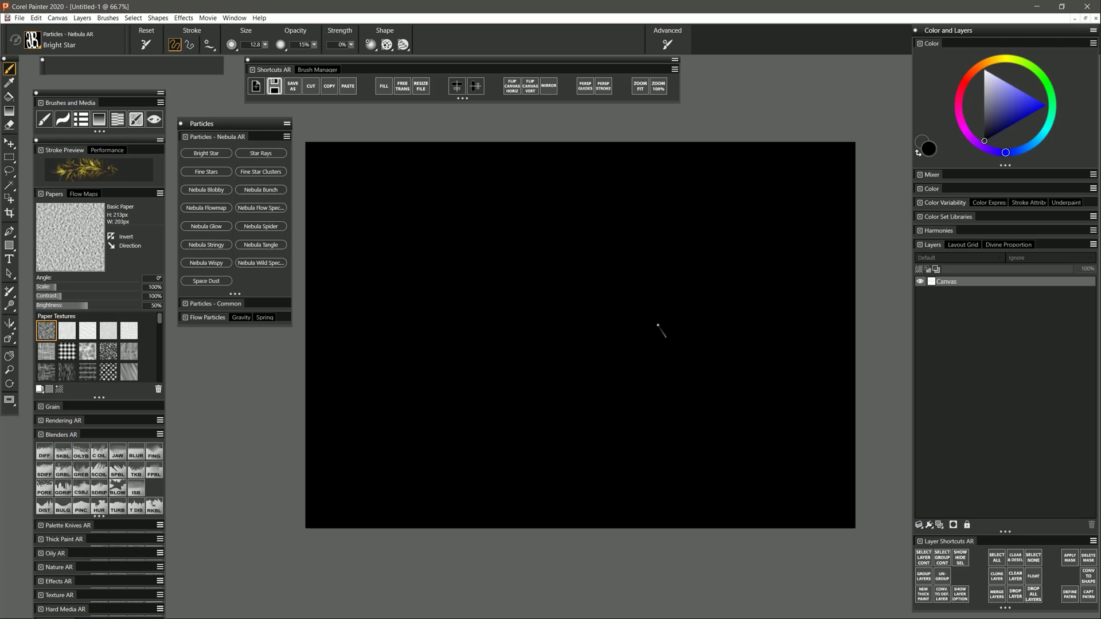
left_click(991, 138)
left_click(594, 249)
Add a new layer above the canvas and set its composite method to Screen
left_click(938, 524)
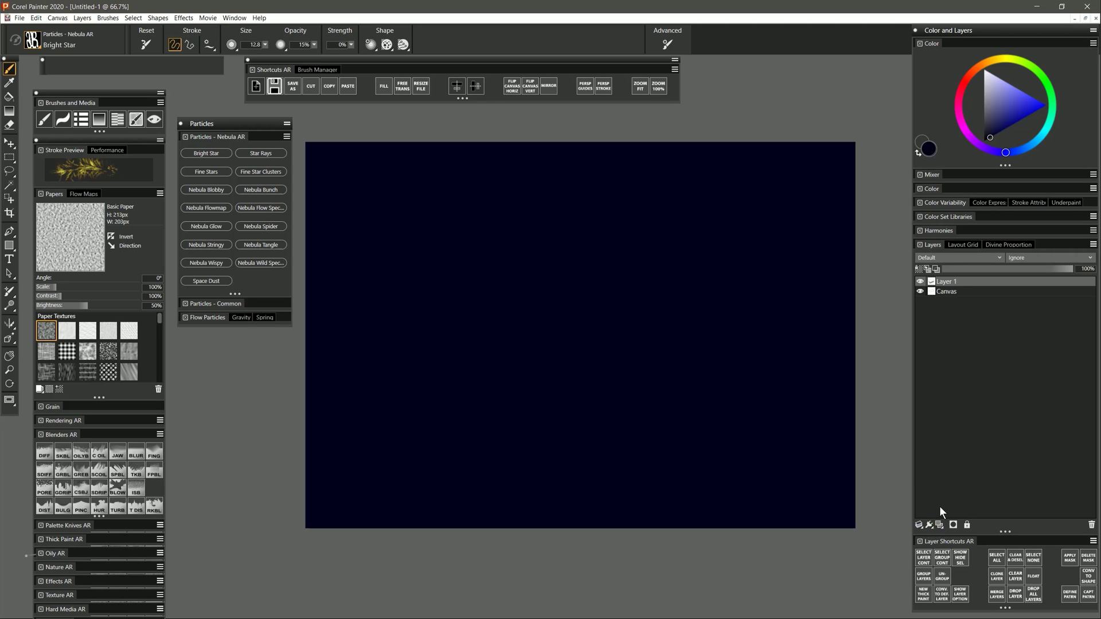
left_click(935, 258)
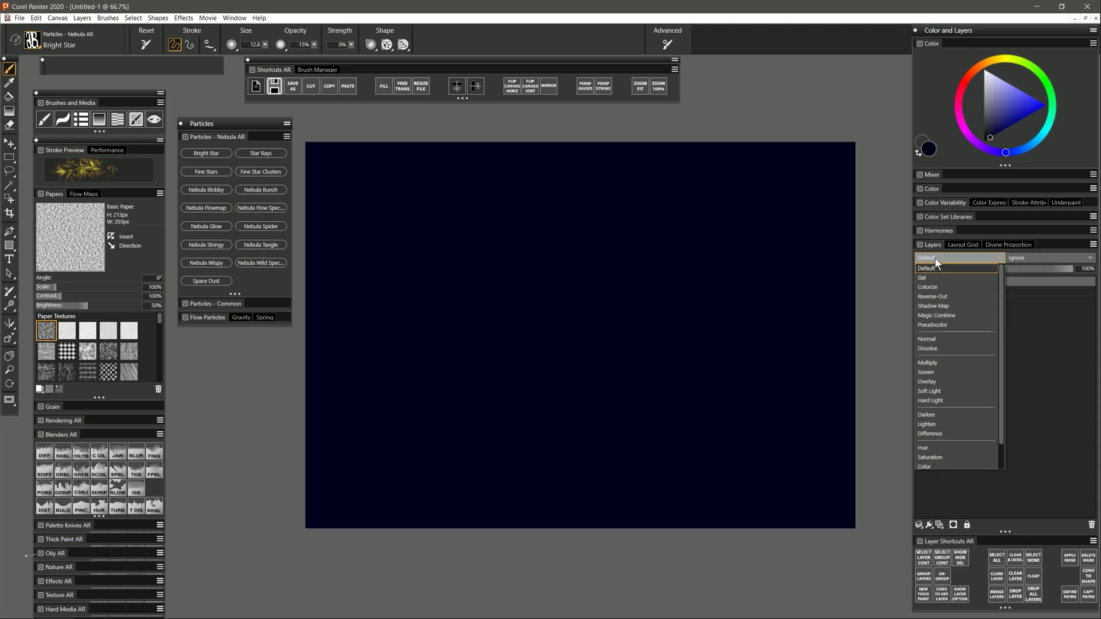
left_click(931, 372)
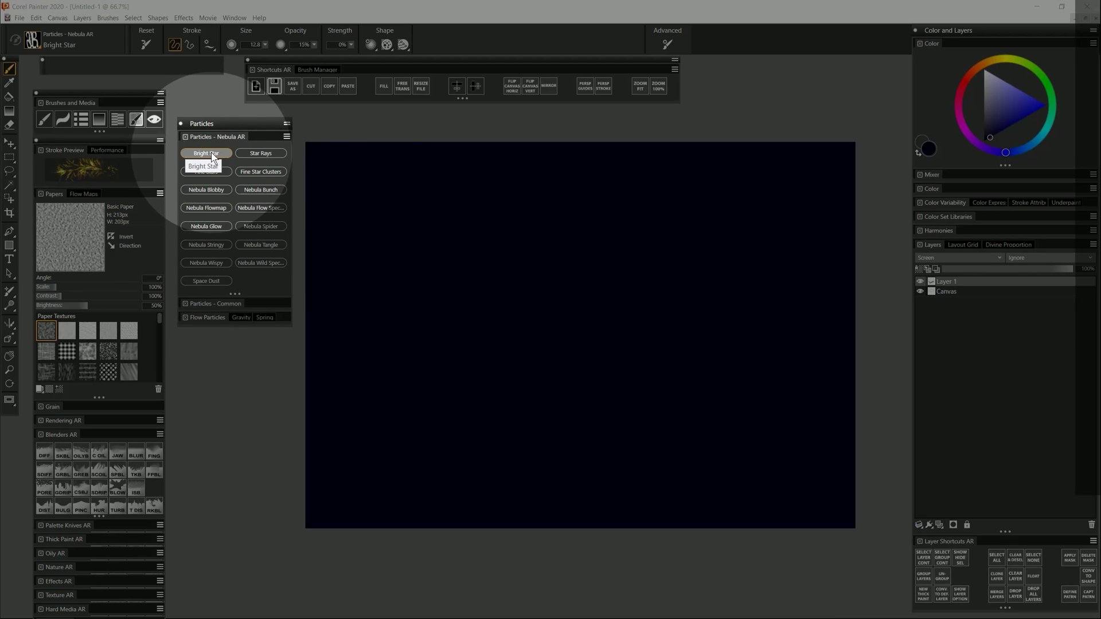
Try the Bright Star brush in dark navy with a long zigzag stroke and a few short dabs
left_click_drag(565, 267, 578, 268)
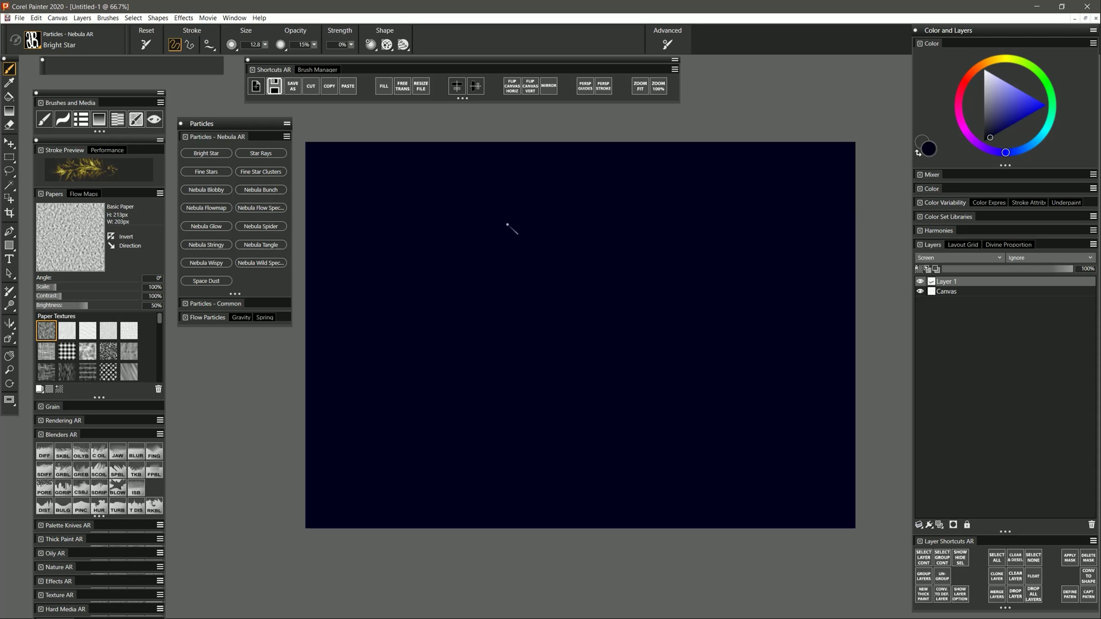
mouse_move(530, 225)
left_mouse_down()
mouse_move(477, 269)
mouse_move(487, 315)
mouse_move(576, 285)
mouse_move(525, 383)
mouse_move(627, 324)
mouse_move(615, 404)
mouse_move(673, 360)
left_mouse_up()
left_click_drag(539, 250, 555, 241)
Stamp a row of test stars across the upper middle in a slightly brighter dark blue
left_click(999, 133)
left_click(596, 239)
left_click(617, 244)
left_click(640, 232)
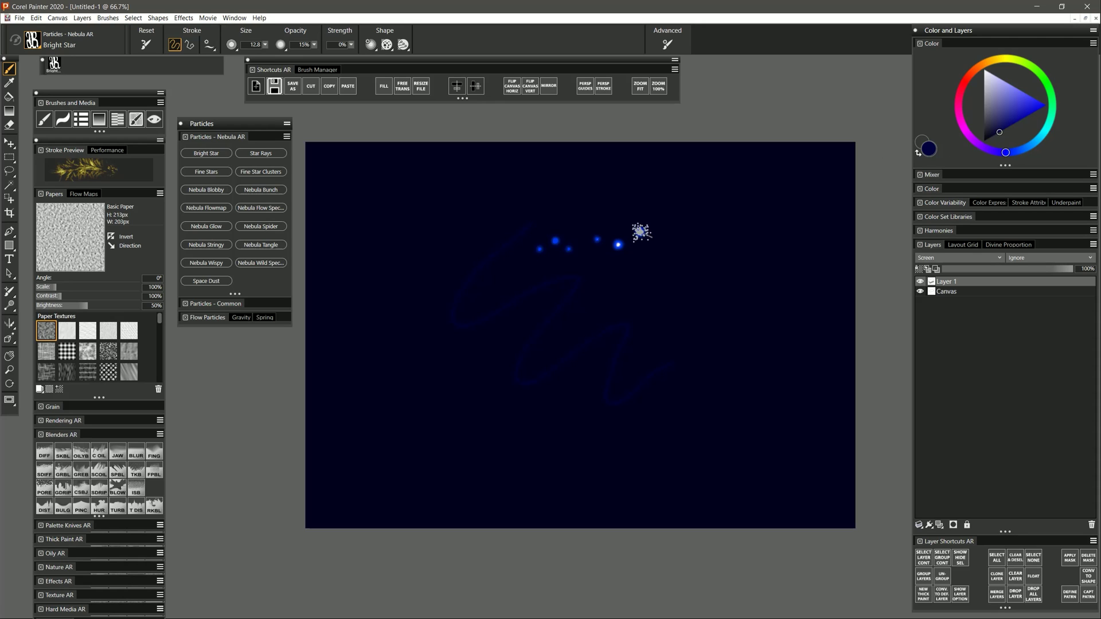
left_click(648, 263)
left_click(668, 243)
left_click(680, 264)
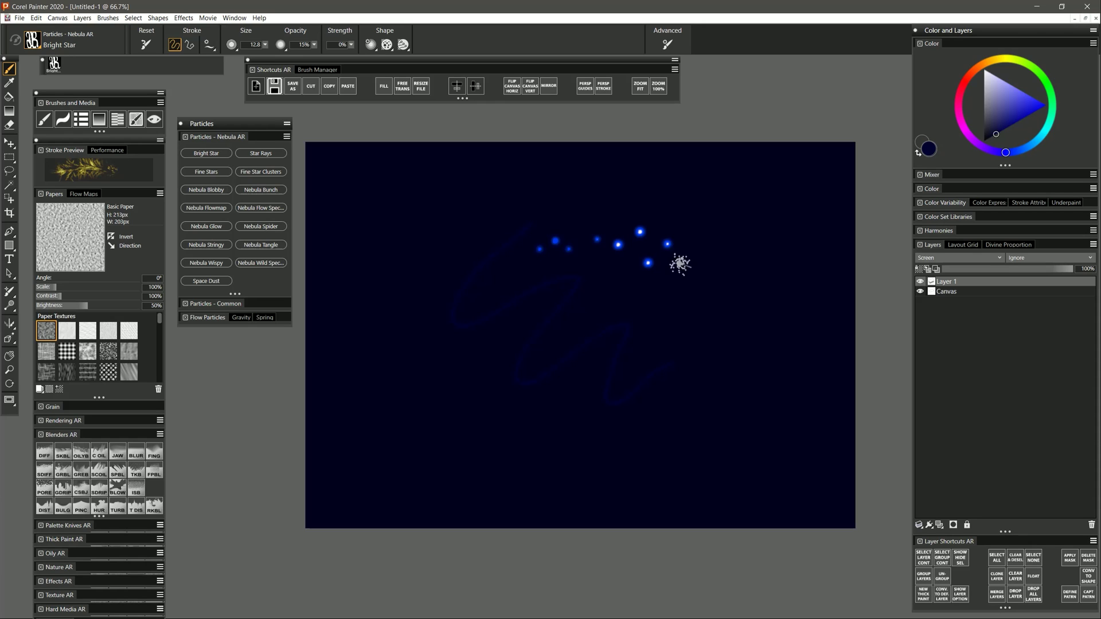
Stamp one more star in a darker blue and two in a brighter blue beside the test row
left_click(992, 136)
left_click(661, 277)
left_click(1020, 120)
left_click(708, 234)
left_click(715, 267)
Stamp pale lavender test stars of varied sizes in an arc across the upper half of the canvas
left_click(1010, 84)
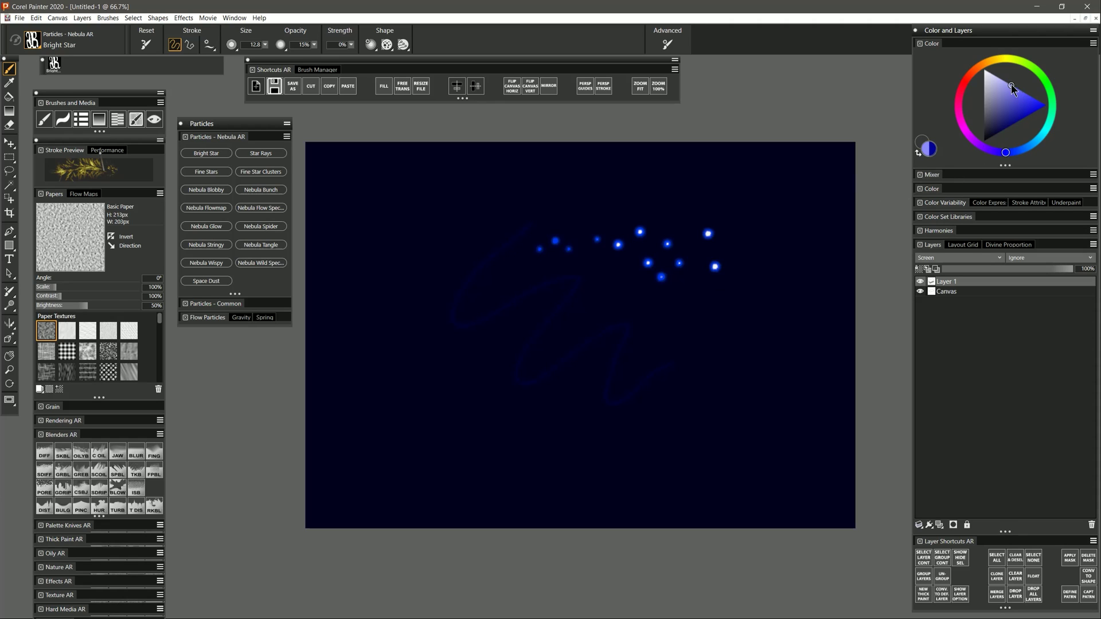
left_click(737, 214)
left_click(733, 245)
left_click(708, 202)
left_click(665, 211)
left_click(688, 190)
left_click(600, 210)
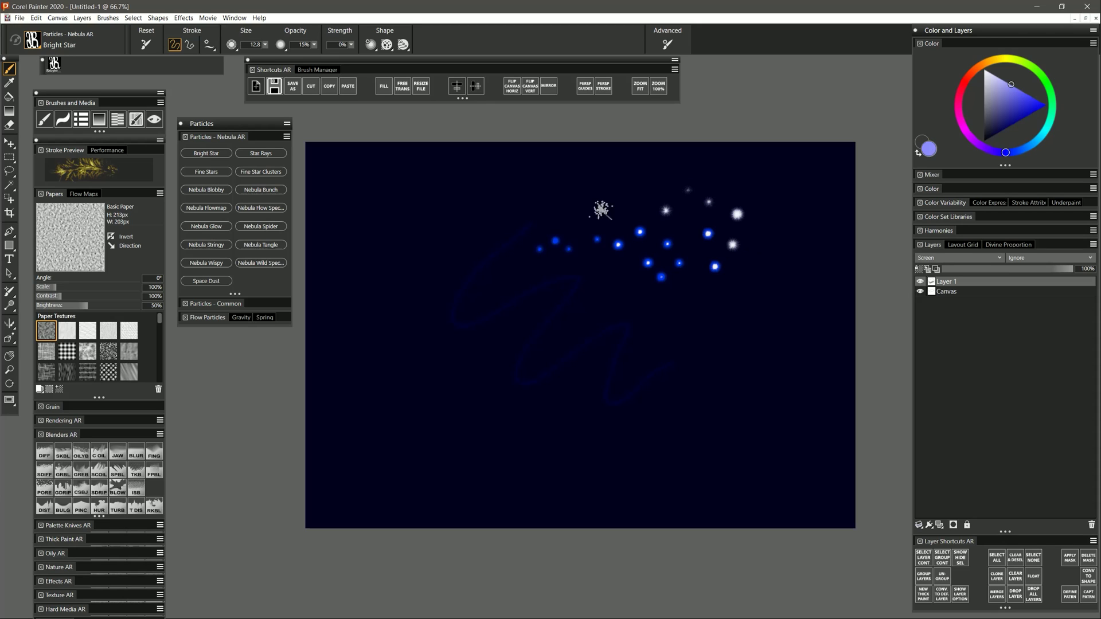
left_click(617, 191)
left_click(563, 211)
left_click(571, 188)
left_click(502, 212)
left_click(523, 190)
left_click(462, 225)
left_click(451, 258)
left_click(406, 270)
left_click(429, 243)
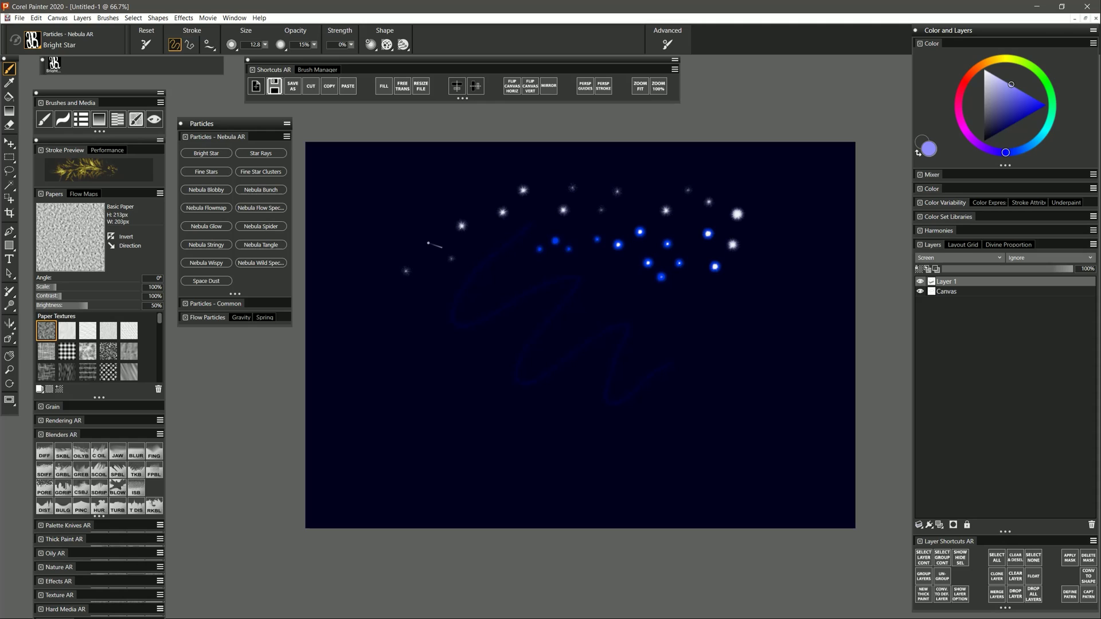
left_click(386, 255)
left_click(412, 234)
left_click(430, 221)
left_click(453, 203)
left_click(464, 249)
mouse_move(480, 237)
left_mouse_down()
mouse_move(537, 216)
mouse_move(492, 260)
mouse_move(512, 268)
mouse_move(483, 294)
mouse_move(507, 304)
left_mouse_up()
Stamp four large pale stars in the canvas's lower left, and clear everything painted on Layer 1
left_click(431, 350)
left_click(410, 376)
left_click(449, 382)
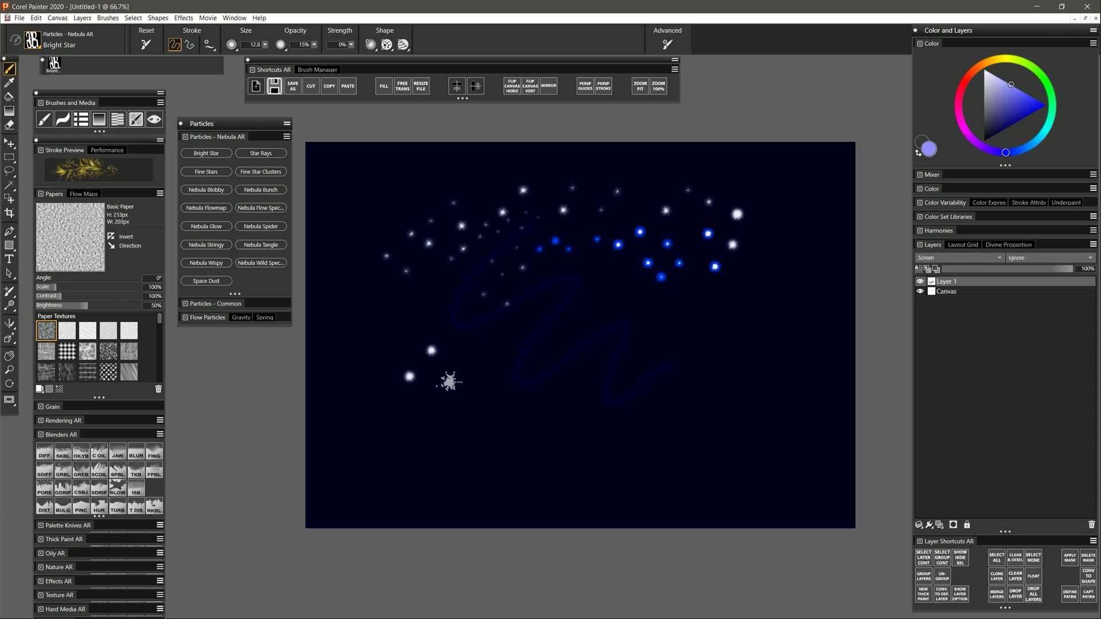
left_click(477, 350)
key("ctrl+a")
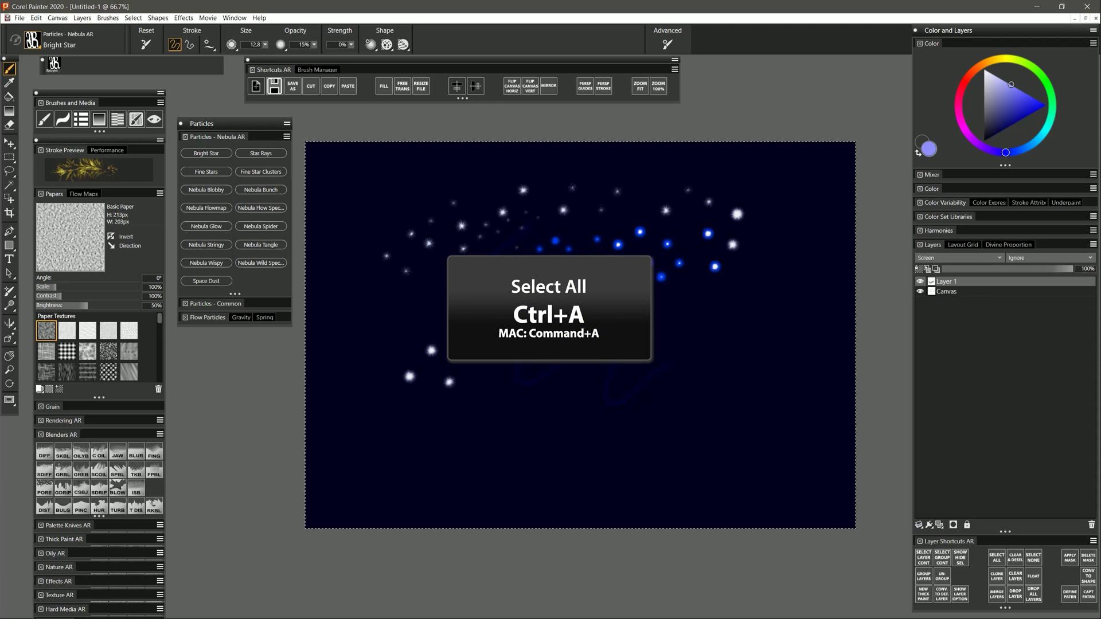
key("BackSpace")
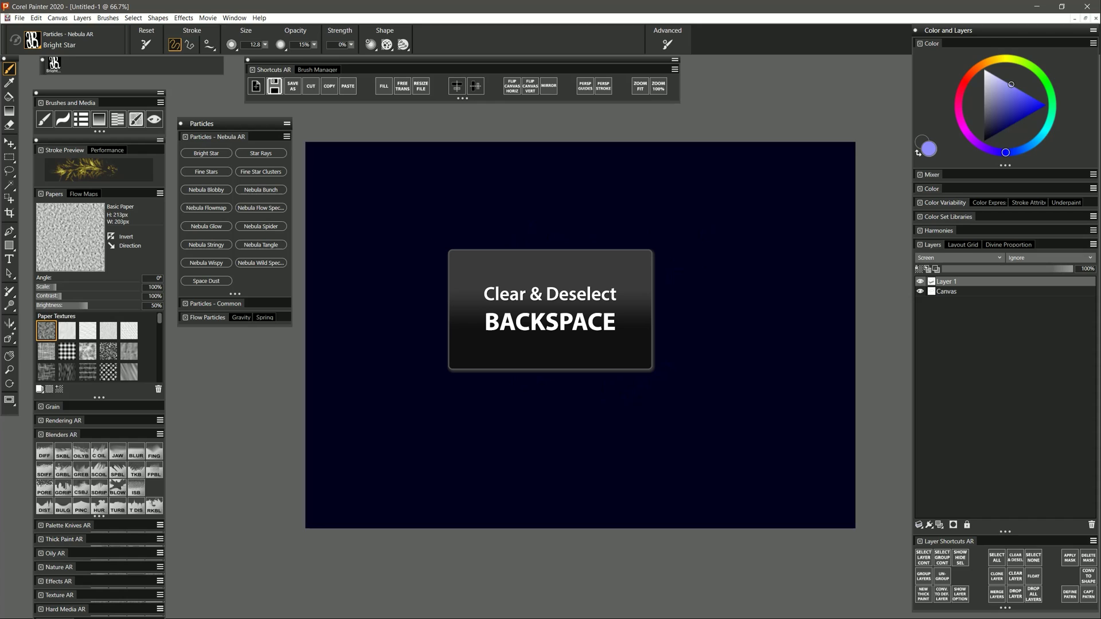
Stamp a single glowing star in the left part of the canvas using dark navy blue
left_click(1001, 133)
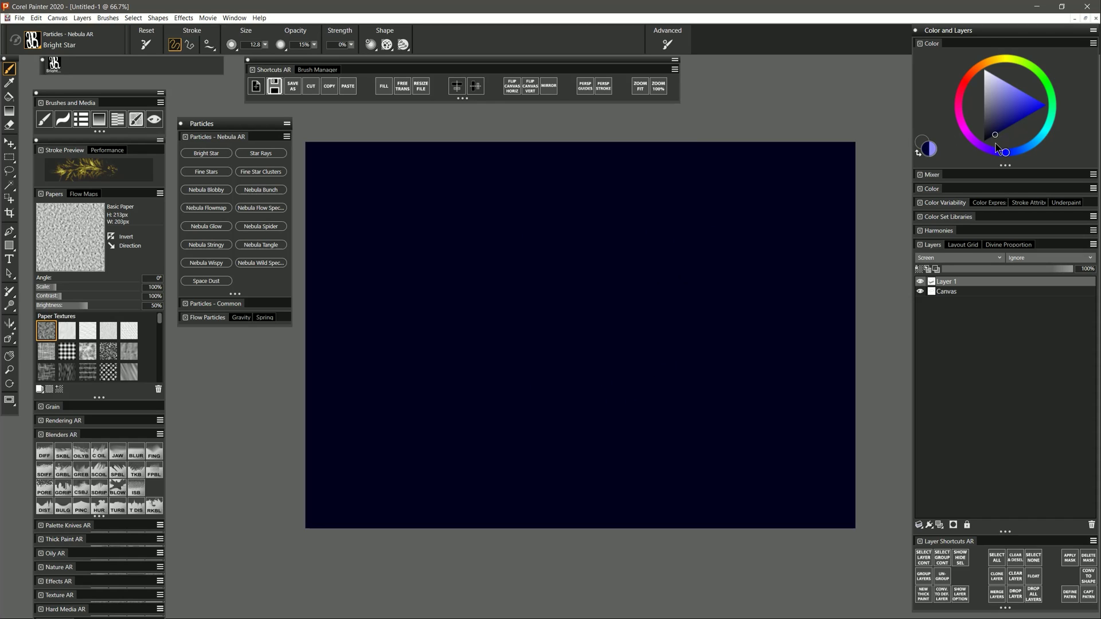
left_click(994, 135)
left_click(434, 283)
Scatter tiny stars over the whole canvas with the Fine Stars brush at size 749.9, in pale lavender and white
left_click(213, 175)
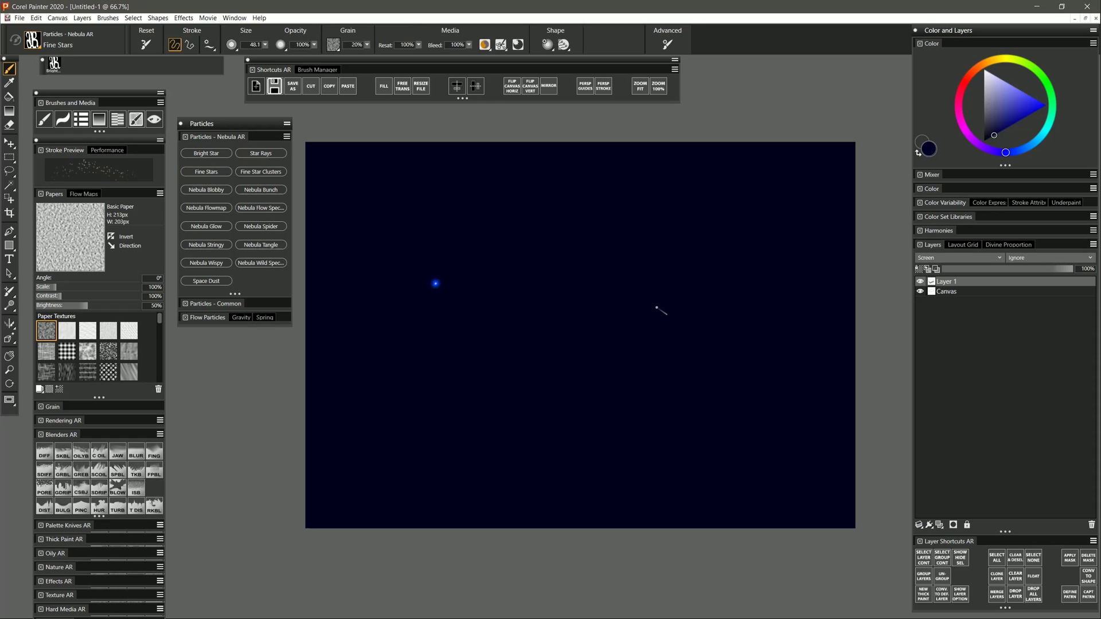
left_click(1000, 78)
mouse_move(585, 201)
left_mouse_down()
mouse_move(532, 255)
mouse_move(512, 311)
mouse_move(598, 329)
mouse_move(549, 414)
mouse_move(656, 361)
mouse_move(683, 376)
mouse_move(729, 317)
mouse_move(820, 250)
left_mouse_up()
left_click_drag(500, 228, 537, 270)
left_click_drag(1001, 82, 984, 69)
left_click(576, 201)
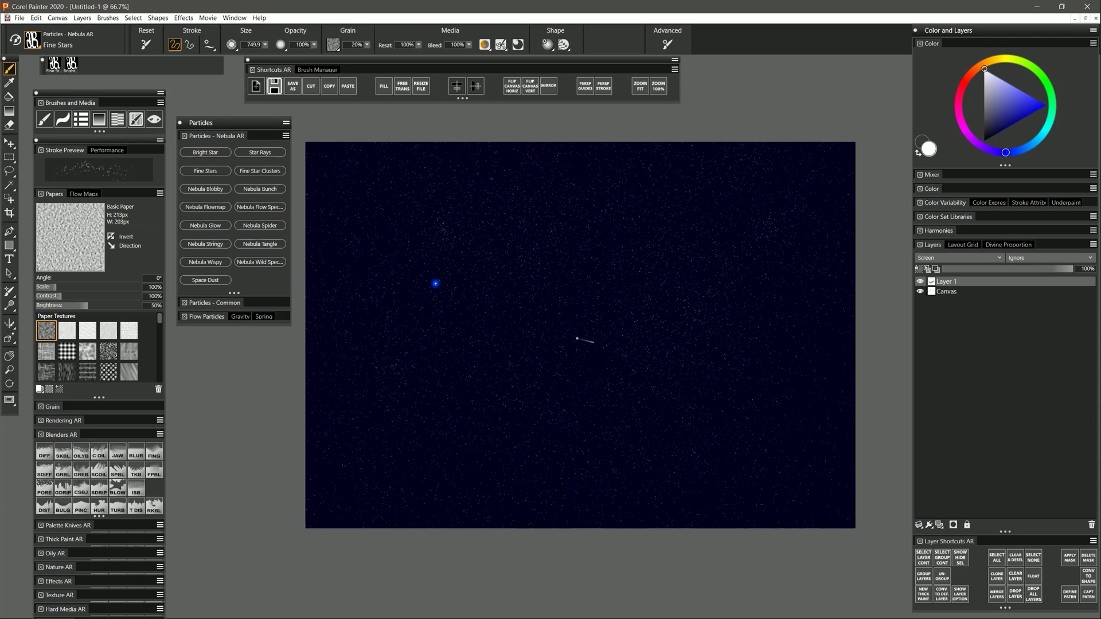
Paint small white star clusters across the sky with the Fine Star Clusters brush, undoing one unwanted stroke
left_click(265, 172)
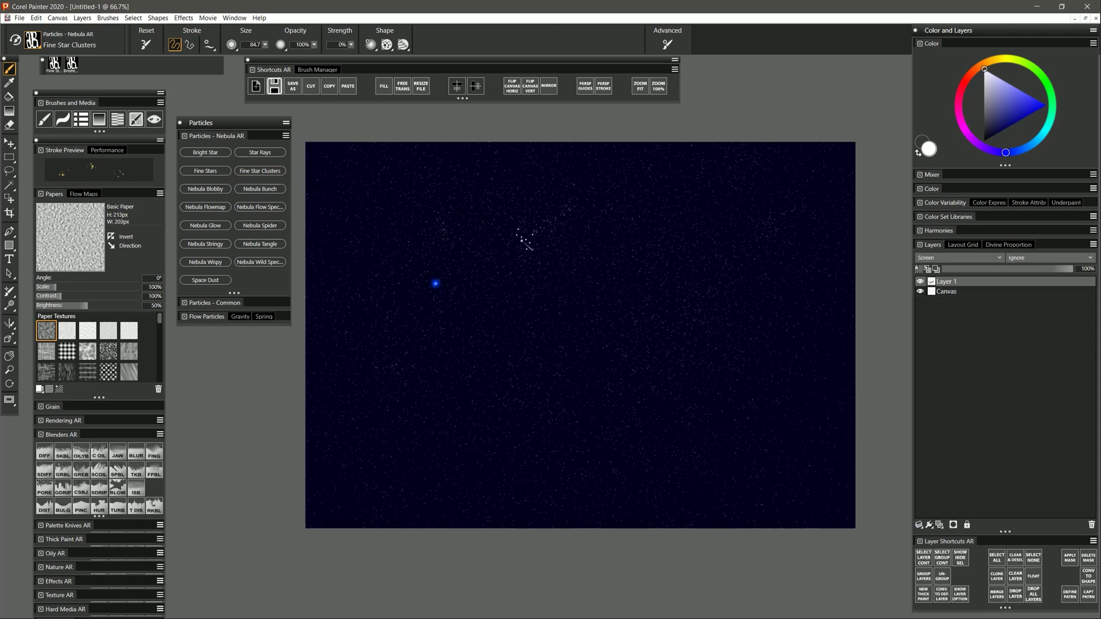
mouse_move(511, 324)
left_mouse_down()
mouse_move(558, 299)
mouse_move(610, 310)
mouse_move(553, 354)
mouse_move(457, 394)
mouse_move(459, 449)
mouse_move(545, 457)
mouse_move(552, 383)
left_mouse_up()
mouse_move(664, 371)
left_mouse_down()
mouse_move(520, 275)
mouse_move(516, 417)
mouse_move(654, 395)
mouse_move(639, 285)
mouse_move(528, 316)
mouse_move(598, 378)
mouse_move(607, 318)
mouse_move(575, 344)
mouse_move(496, 295)
mouse_move(633, 410)
left_mouse_up()
key("ctrl+z")
mouse_move(659, 372)
left_mouse_down()
mouse_move(413, 158)
mouse_move(350, 187)
mouse_move(441, 158)
mouse_move(322, 396)
mouse_move(540, 199)
mouse_move(539, 249)
mouse_move(453, 501)
mouse_move(733, 215)
mouse_move(587, 462)
mouse_move(648, 518)
left_mouse_up()
left_click_drag(628, 219, 627, 202)
key("Delete")
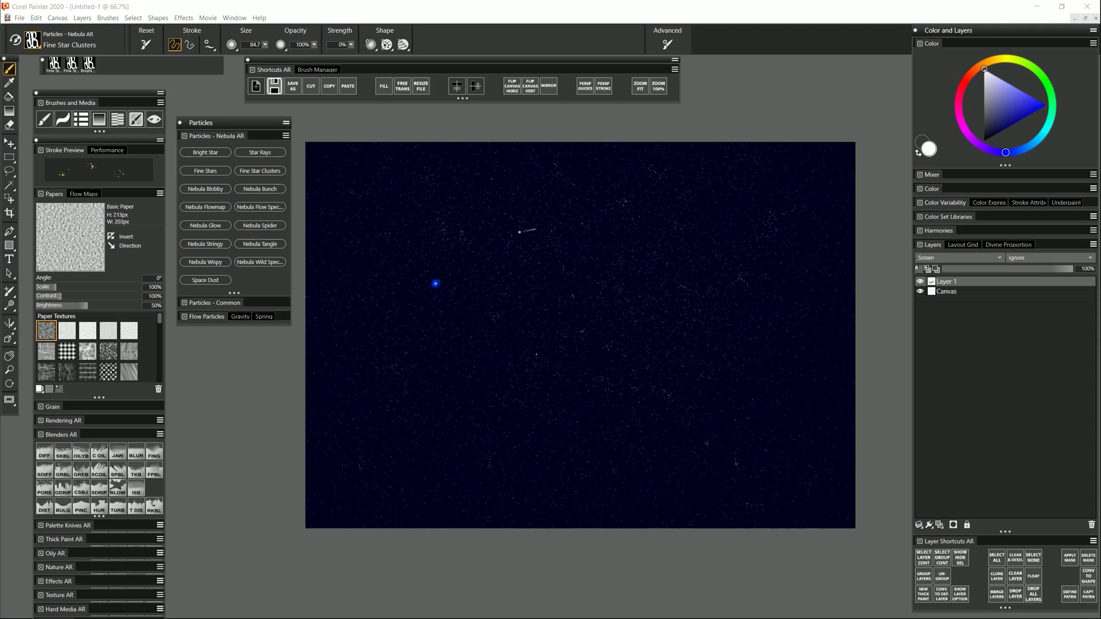
Use the Bright Star brush in dark blue to add glowing stars over the upper-left and upper-right clusters
left_click(212, 152)
left_click(1003, 130)
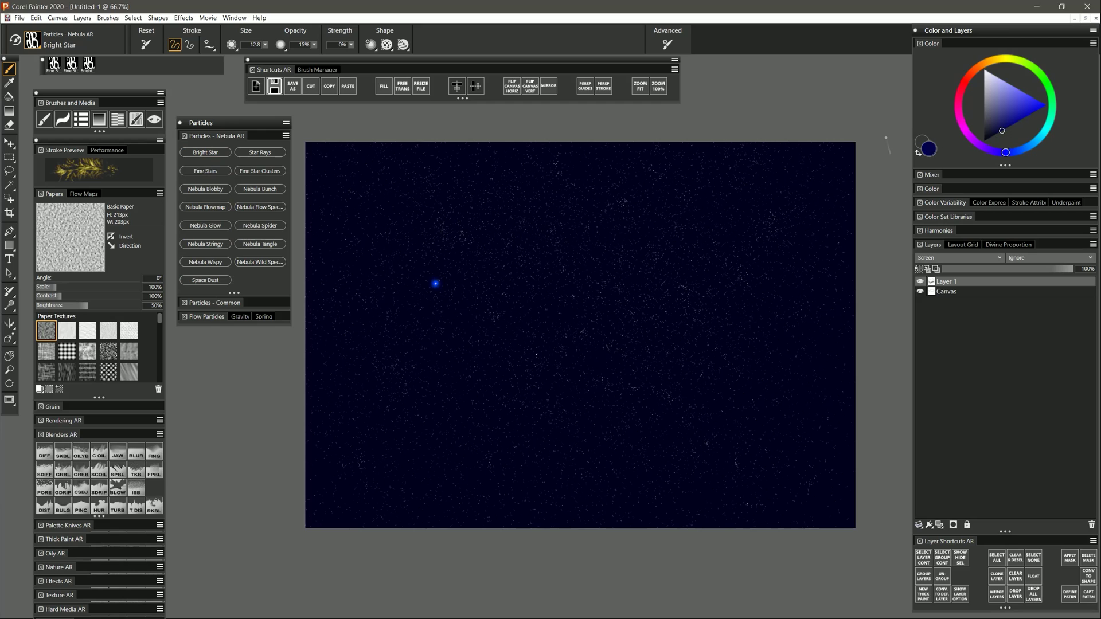
left_click_drag(442, 223, 444, 235)
left_click(439, 212)
left_click_drag(445, 222, 460, 241)
left_click(623, 205)
left_click(660, 178)
Undo an oversized pale star and stamp small pale lavender stars at brush size 3.4 around the sky
left_click(997, 77)
left_click(556, 165)
key("ctrl+z")
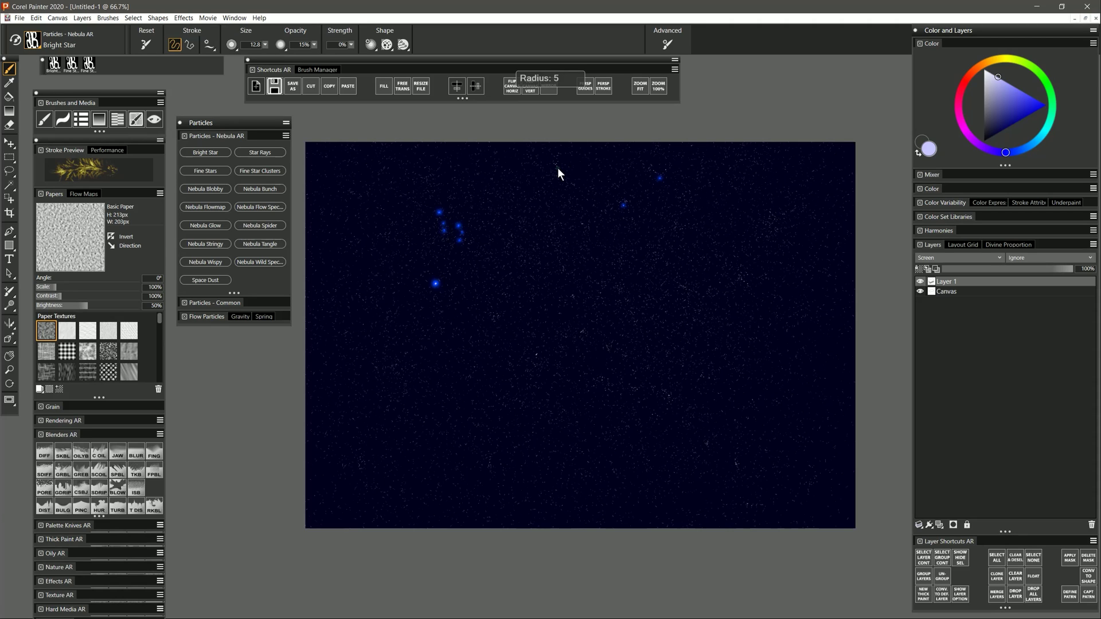
left_click(556, 165)
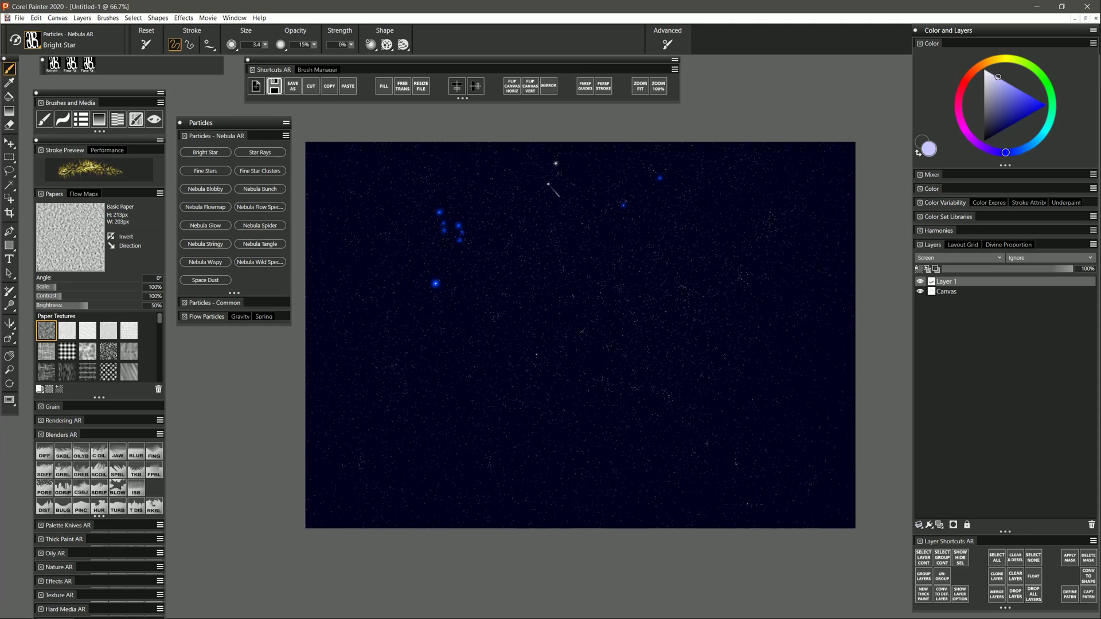
left_click(549, 182)
left_click(538, 192)
left_click(563, 269)
left_click(573, 296)
Use the Star Rays brush in dark blue to add rays to the blue stars and paint more rayed stars nearby
left_click(272, 154)
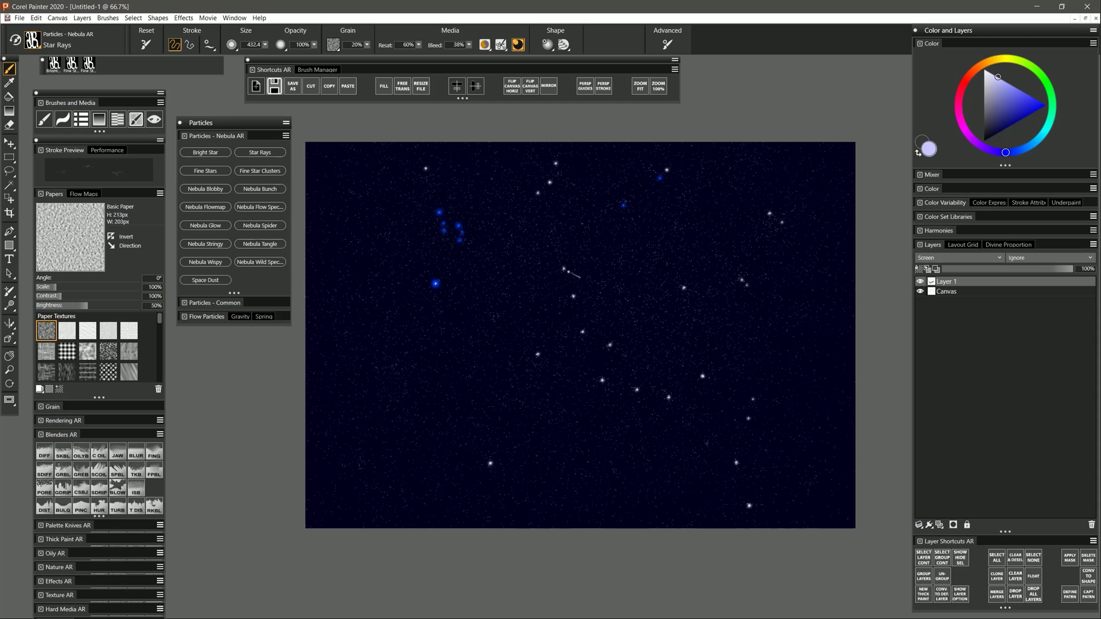
left_click(1005, 129)
left_click_drag(440, 211, 456, 213)
left_click_drag(436, 279, 451, 285)
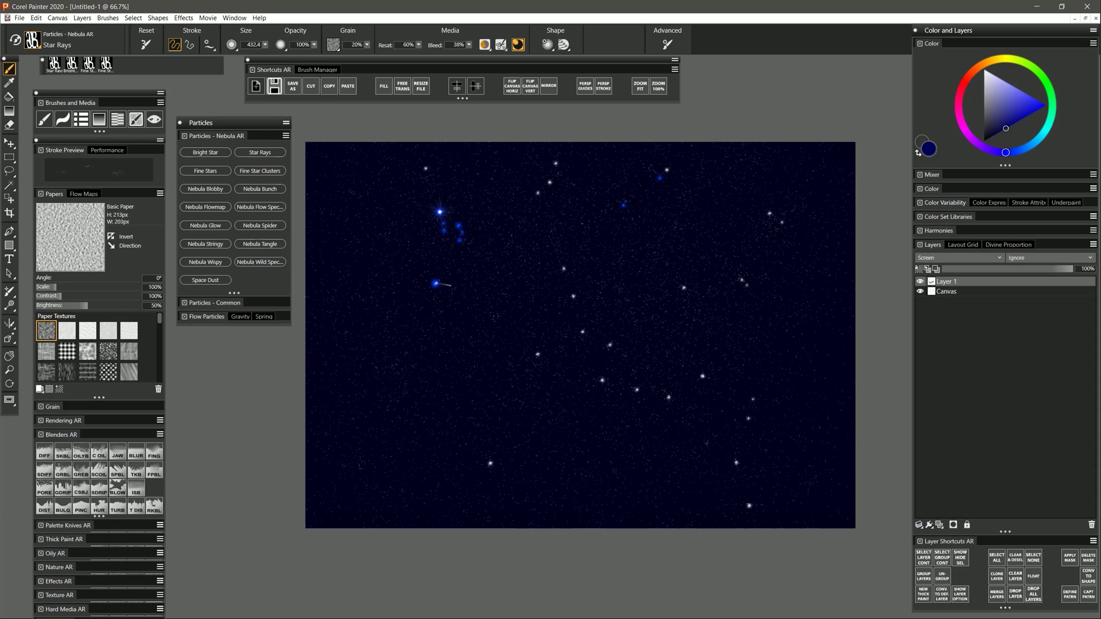
mouse_move(458, 225)
left_mouse_down()
mouse_move(478, 223)
mouse_move(476, 235)
left_mouse_up()
left_click_drag(463, 178, 474, 188)
mouse_move(384, 210)
left_mouse_down()
mouse_move(395, 202)
mouse_move(398, 214)
left_mouse_up()
left_click_drag(374, 261, 429, 285)
left_click_drag(516, 260, 493, 259)
left_click_drag(629, 211, 633, 219)
left_click_drag(659, 177, 668, 185)
left_click_drag(676, 188, 684, 198)
left_click_drag(681, 214, 689, 218)
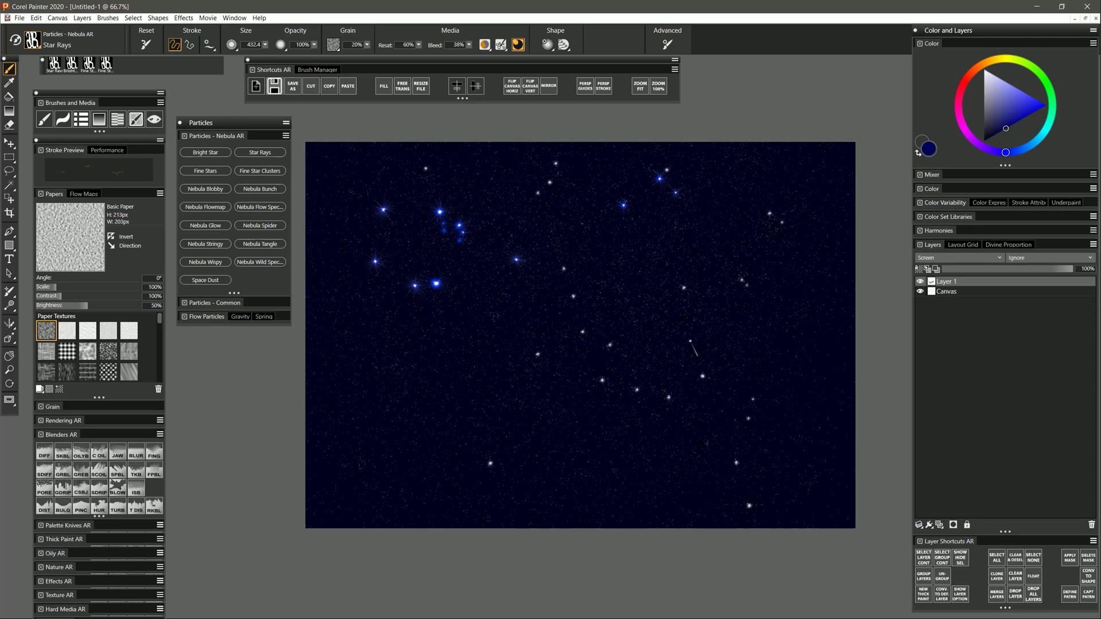
Paint rayed stars in dark red across the middle and left of the sky, and more in orange and pale yellow
left_click(965, 81)
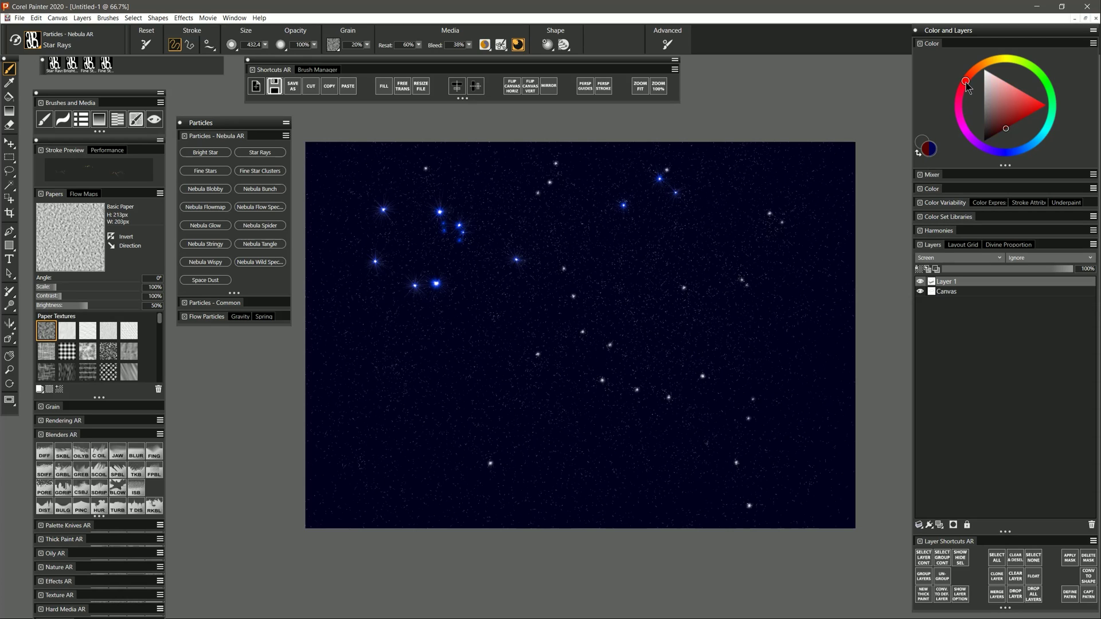
left_click_drag(710, 248, 724, 256)
left_click_drag(637, 281, 653, 287)
left_click_drag(441, 372, 456, 375)
mouse_move(495, 316)
left_mouse_down()
mouse_move(511, 324)
mouse_move(471, 321)
left_mouse_up()
left_click_drag(369, 367, 413, 366)
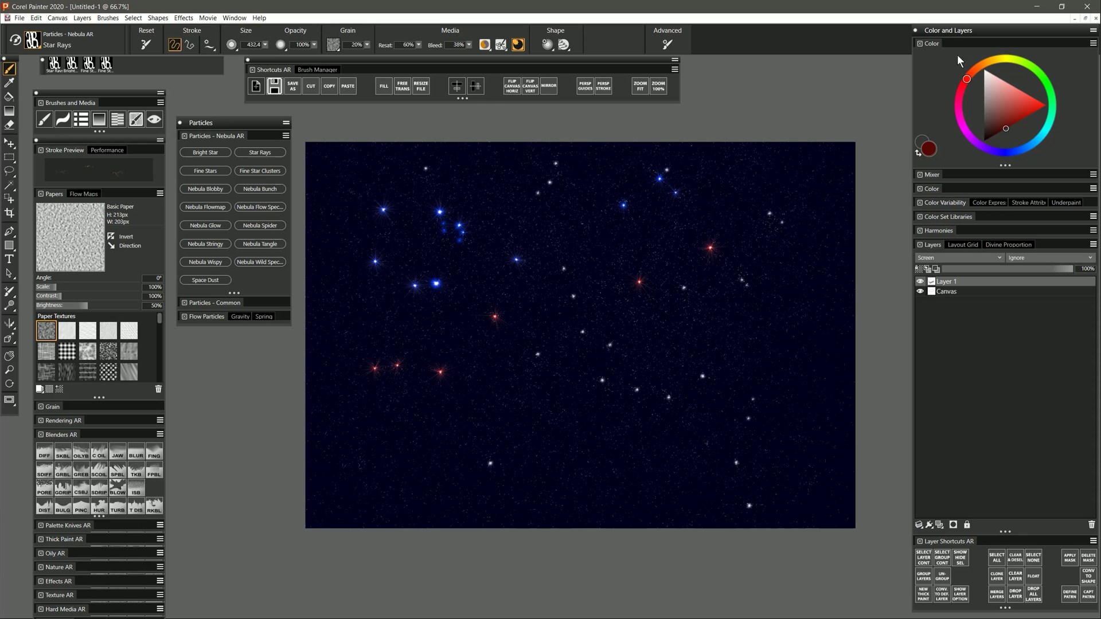
left_click_drag(985, 63, 998, 60)
left_click(1009, 92)
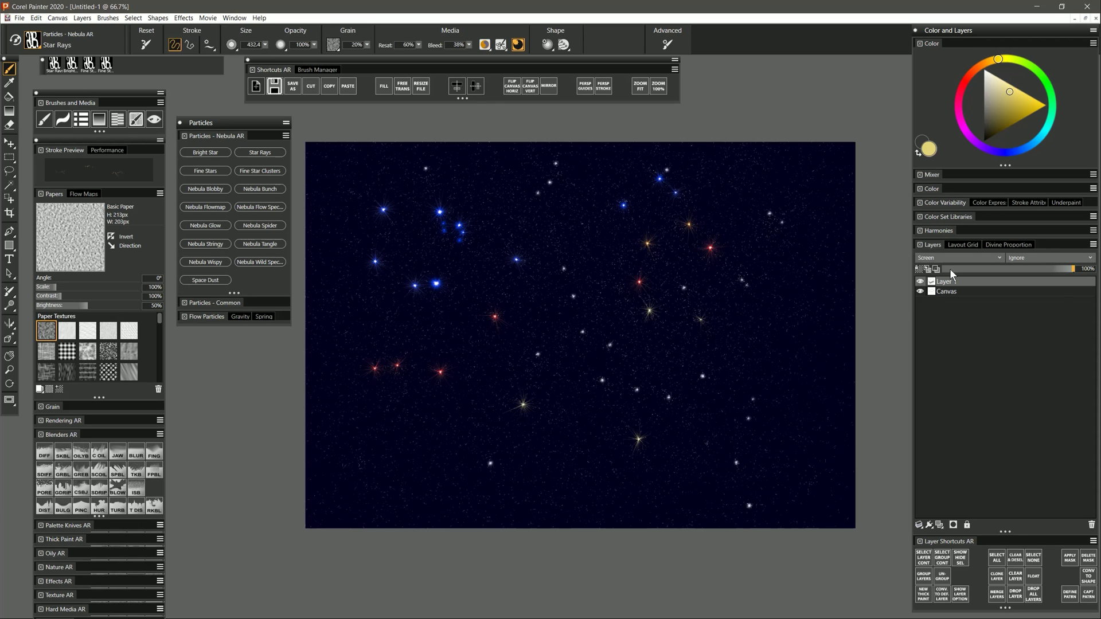
Rename Layer 1 as "stars"
double_click(949, 282)
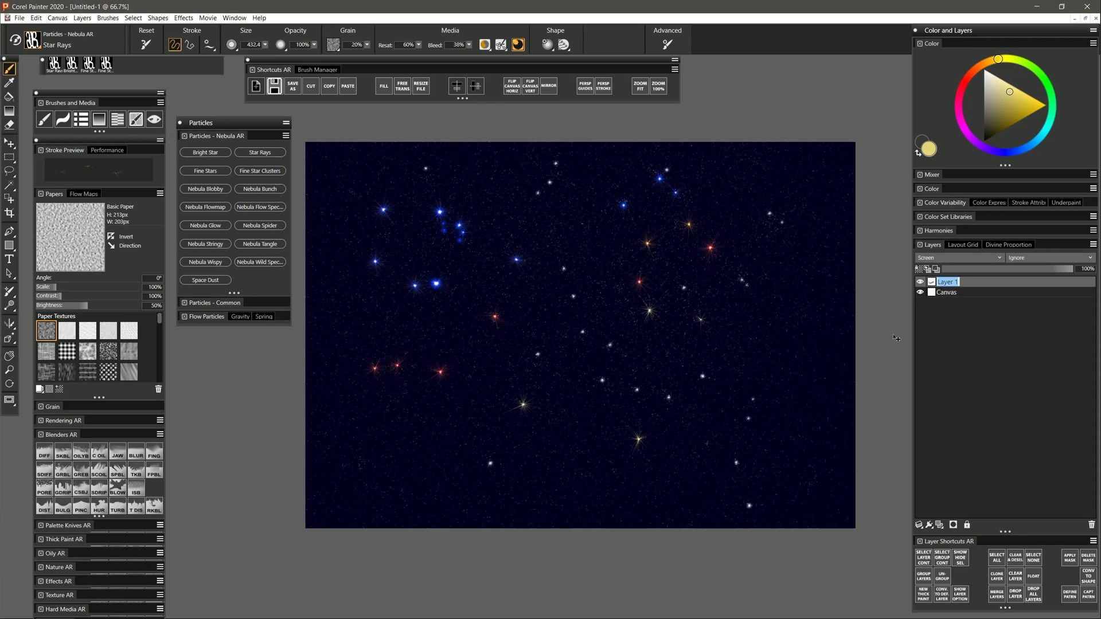
type("stars")
key("Return")
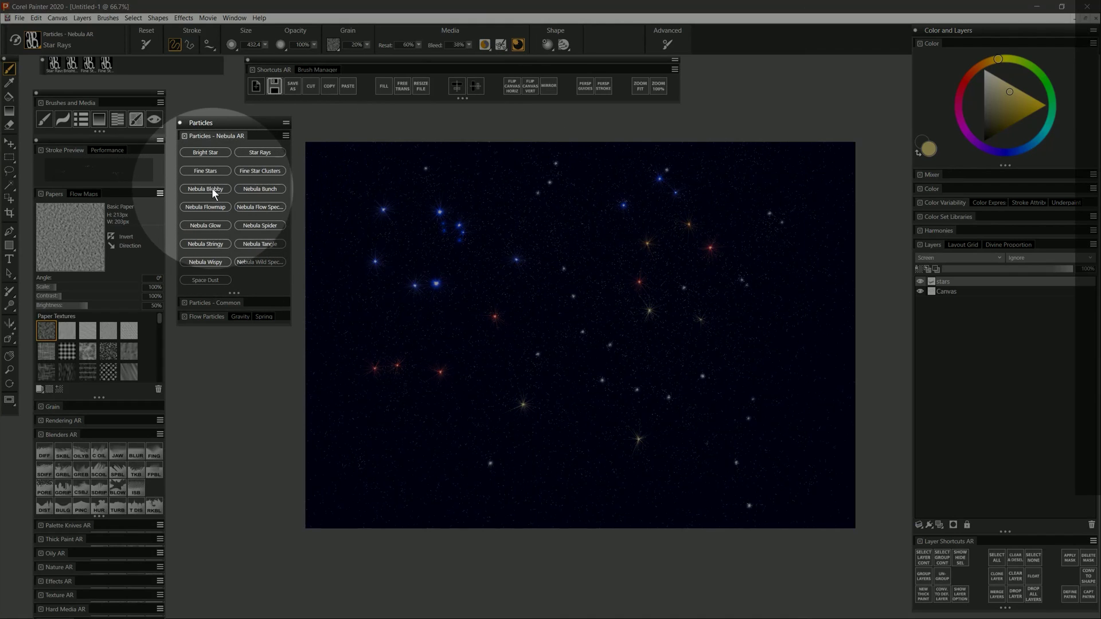
Choose the Nebula Blobby brush and add a new layer named "nebula" with the Default composite method
left_click(208, 188)
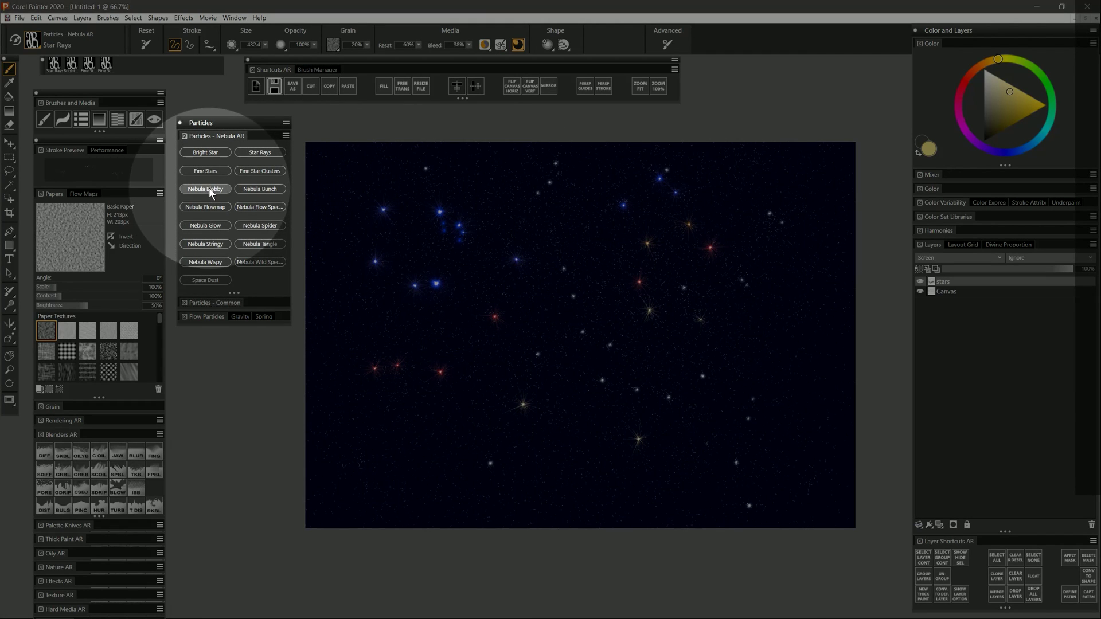
left_click(939, 524)
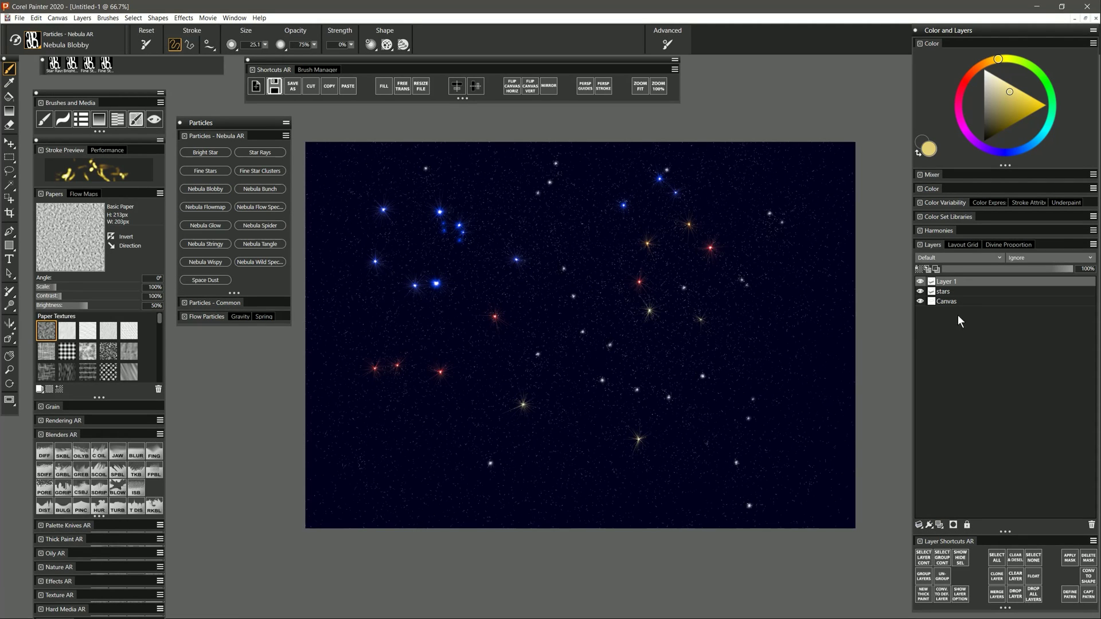
left_click(941, 261)
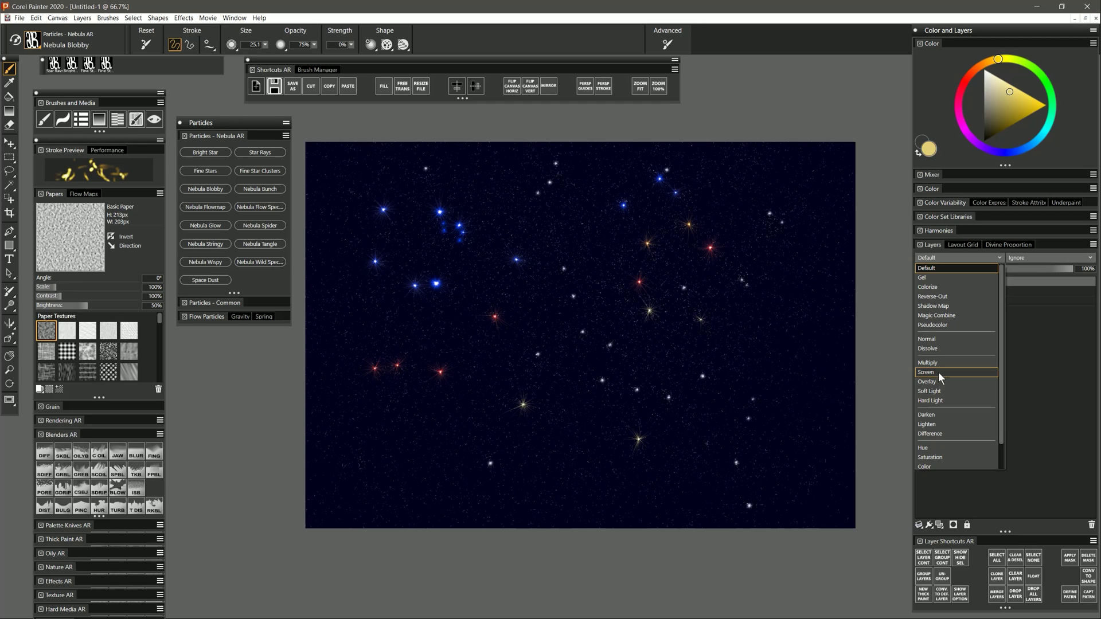
left_click(929, 266)
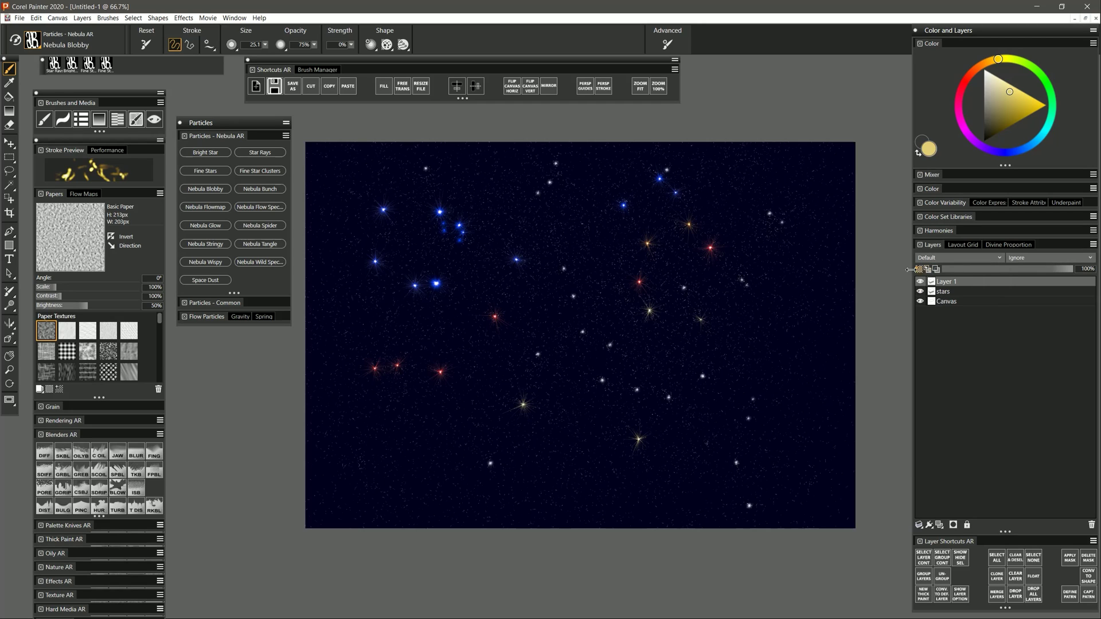
double_click(945, 281)
type("nebula")
key("Return")
Try a dark magenta Nebula Blobby stroke zigzagging across the upper middle of the canvas on the nebula layer
left_click(963, 126)
left_click(997, 133)
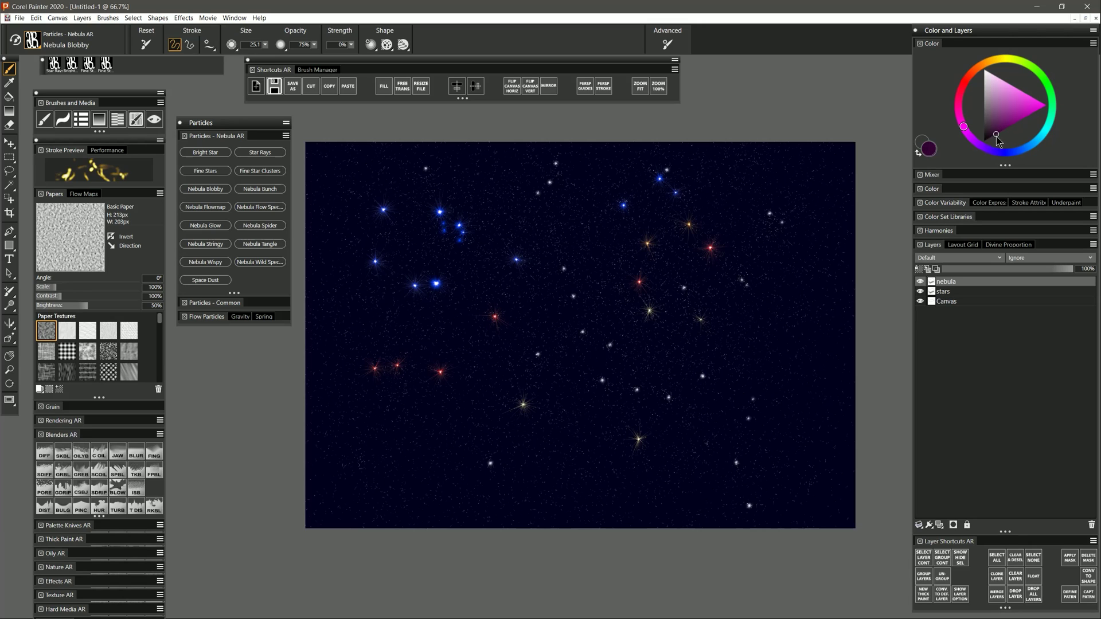
mouse_move(551, 239)
left_mouse_down()
mouse_move(597, 213)
mouse_move(598, 252)
mouse_move(633, 218)
mouse_move(598, 265)
mouse_move(574, 261)
mouse_move(579, 282)
mouse_move(557, 288)
mouse_move(564, 301)
mouse_move(512, 315)
mouse_move(552, 317)
mouse_move(567, 297)
mouse_move(548, 290)
mouse_move(530, 303)
mouse_move(546, 314)
mouse_move(554, 273)
mouse_move(554, 285)
mouse_move(572, 283)
mouse_move(587, 262)
mouse_move(581, 238)
mouse_move(559, 224)
mouse_move(654, 242)
mouse_move(637, 282)
mouse_move(652, 279)
mouse_move(642, 269)
mouse_move(638, 309)
mouse_move(652, 318)
mouse_move(659, 293)
mouse_move(686, 292)
mouse_move(677, 265)
mouse_move(730, 243)
left_mouse_up()
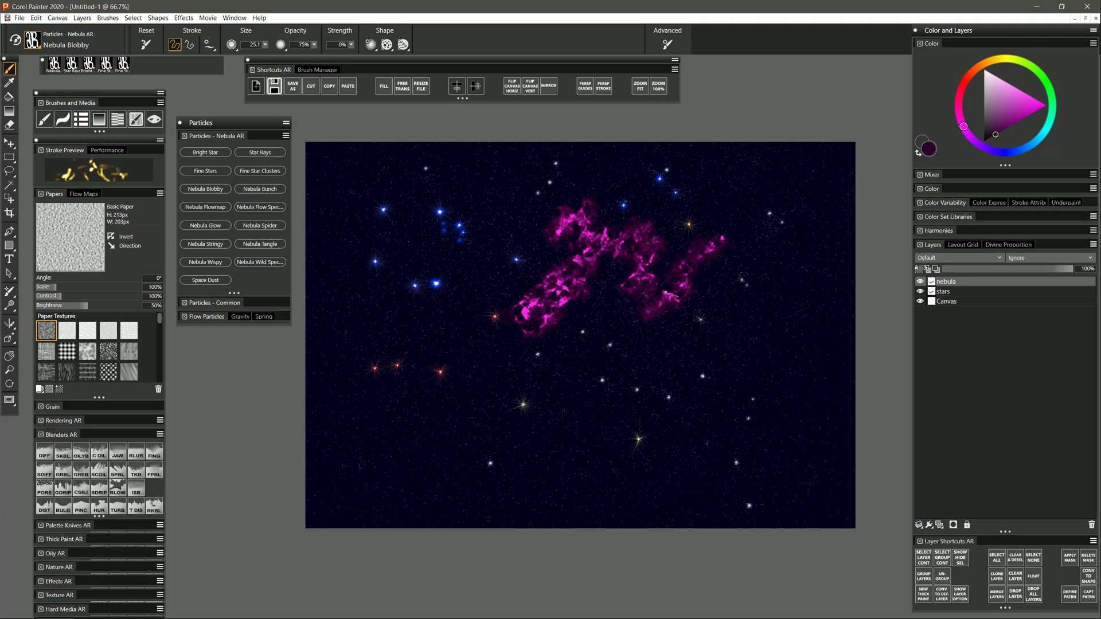
Set the nebula layer's composite method to Screen
left_click(938, 257)
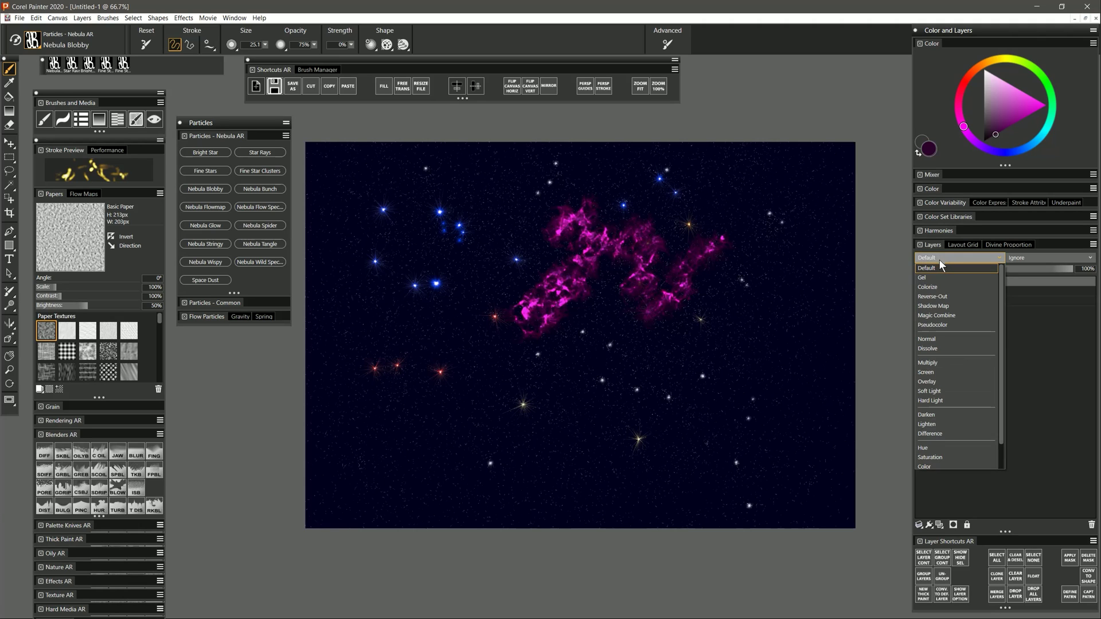
left_click(929, 372)
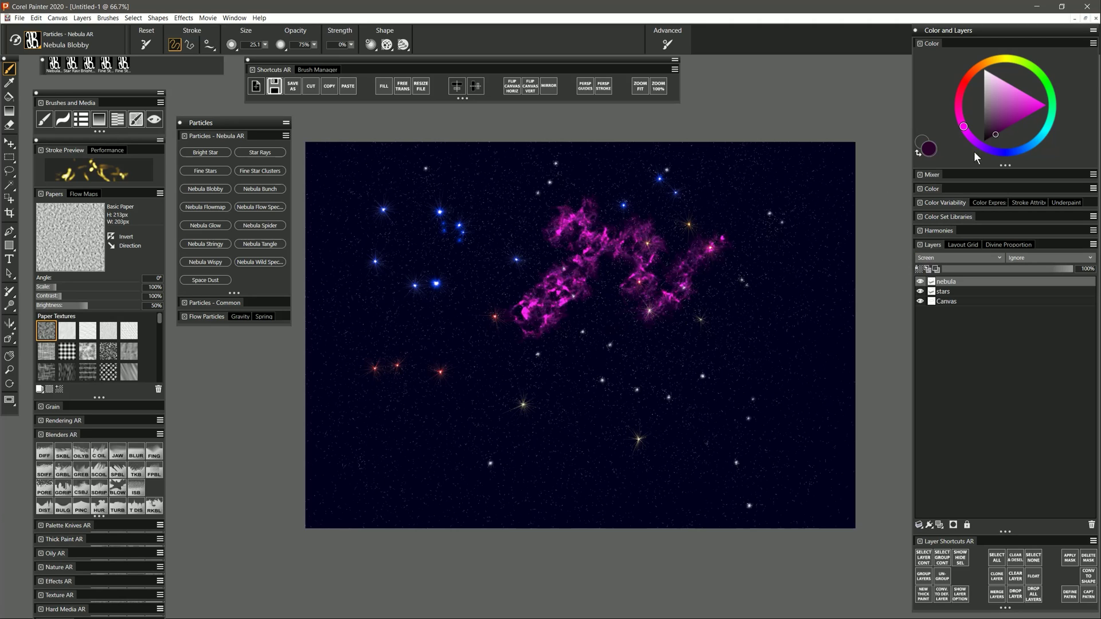
Try dark orange-red and paler orange Nebula Blobby strokes below the magenta one, and clear all the test strokes from the nebula layer
left_click(975, 72)
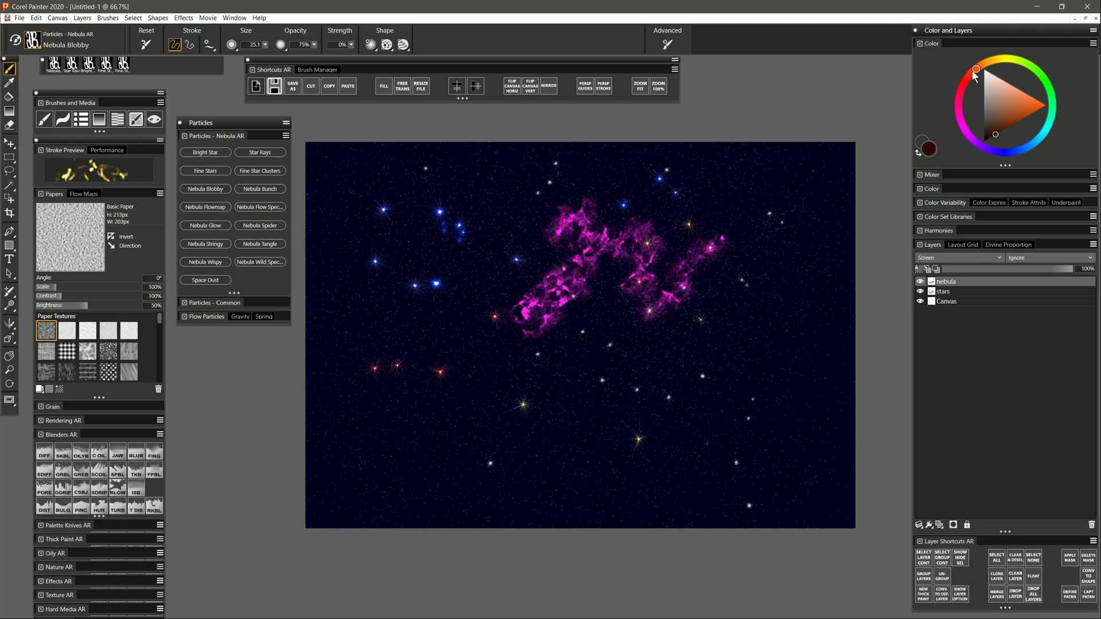
mouse_move(577, 297)
left_mouse_down()
mouse_move(540, 341)
mouse_move(566, 331)
mouse_move(559, 315)
mouse_move(513, 336)
mouse_move(570, 317)
mouse_move(585, 285)
mouse_move(599, 293)
mouse_move(537, 314)
mouse_move(586, 259)
mouse_move(600, 290)
mouse_move(611, 252)
mouse_move(630, 252)
mouse_move(633, 303)
mouse_move(671, 305)
left_mouse_up()
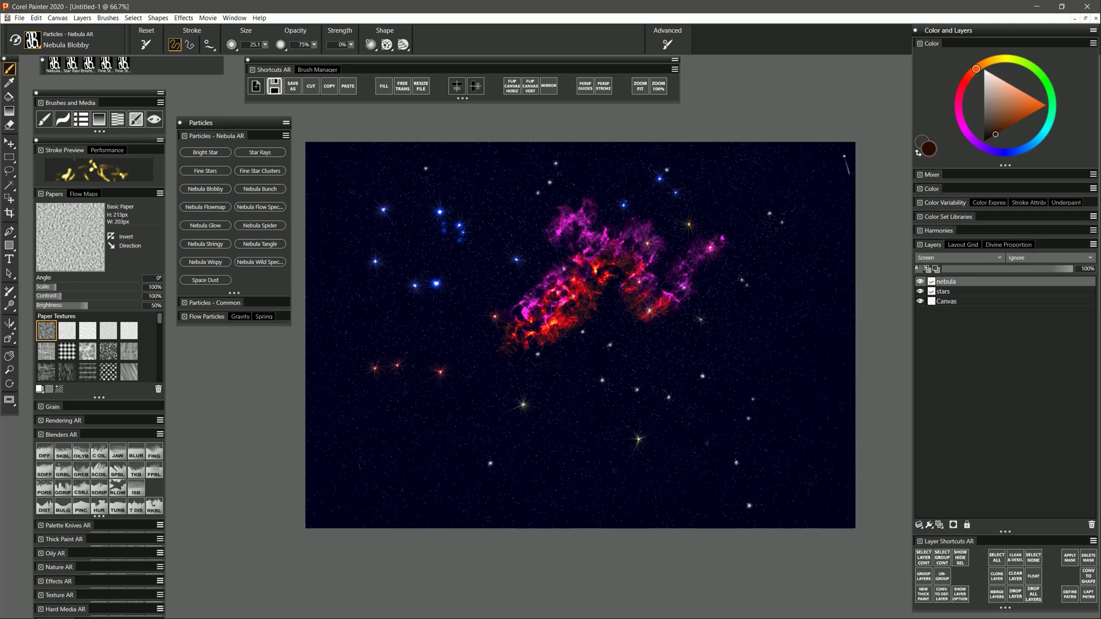
left_click(1001, 108)
mouse_move(602, 360)
left_mouse_down()
mouse_move(660, 358)
mouse_move(699, 333)
mouse_move(740, 352)
mouse_move(777, 309)
mouse_move(814, 233)
left_mouse_up()
left_click(993, 124)
left_click(988, 130)
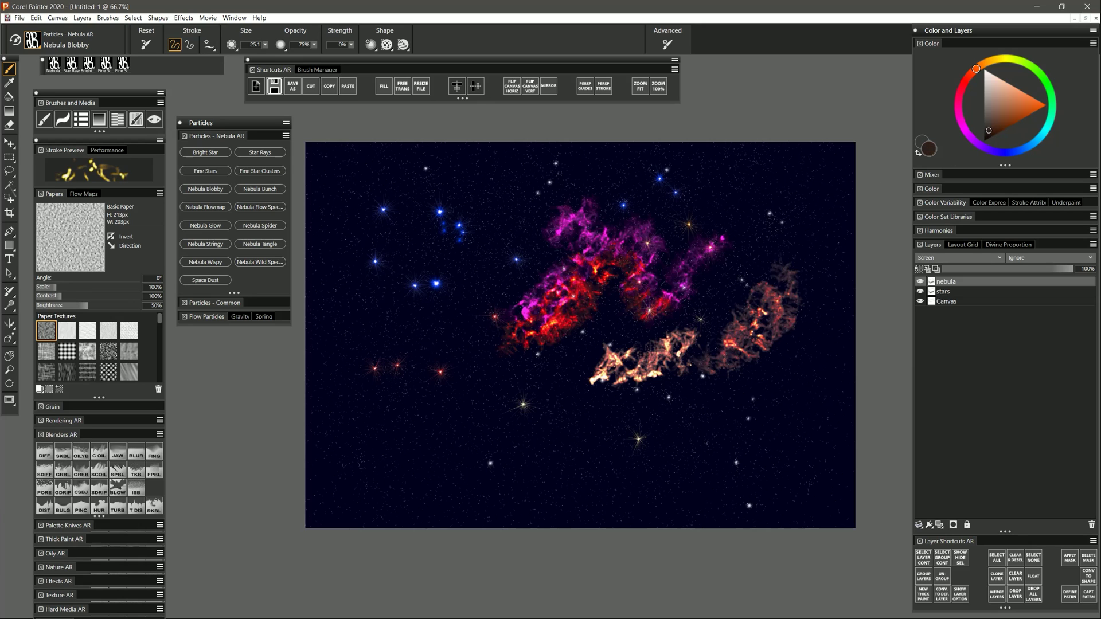
key("Delete")
Enlarge the Nebula Blobby brush to 346.1 and paint a soft, very dark orange-red cloud right of the canvas centre, discarding unwanted trial strokes
mouse_move(523, 270)
left_mouse_down()
mouse_move(577, 346)
mouse_move(501, 278)
mouse_move(494, 291)
mouse_move(512, 323)
mouse_move(588, 220)
left_mouse_up()
mouse_move(585, 285)
left_mouse_down()
mouse_move(631, 333)
mouse_move(659, 229)
mouse_move(723, 241)
mouse_move(774, 324)
mouse_move(814, 229)
left_mouse_up()
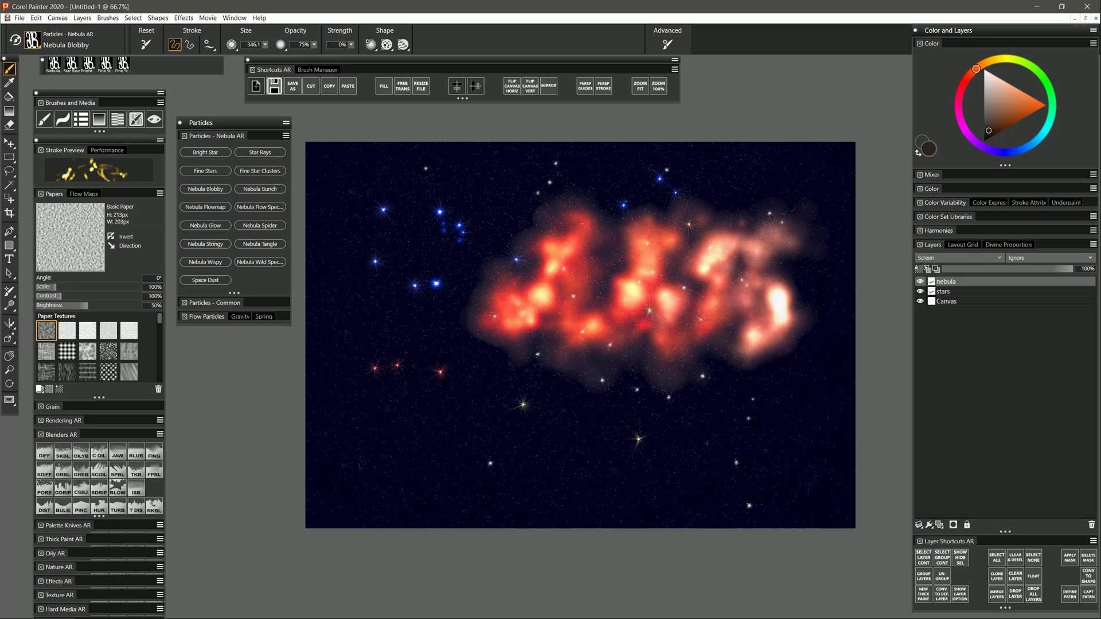
mouse_move(447, 270)
left_mouse_down()
mouse_move(398, 270)
mouse_move(438, 280)
mouse_move(391, 255)
mouse_move(351, 304)
mouse_move(421, 307)
mouse_move(450, 234)
mouse_move(350, 280)
mouse_move(388, 336)
mouse_move(468, 245)
mouse_move(401, 217)
mouse_move(395, 363)
left_mouse_up()
key("ctrl+z")
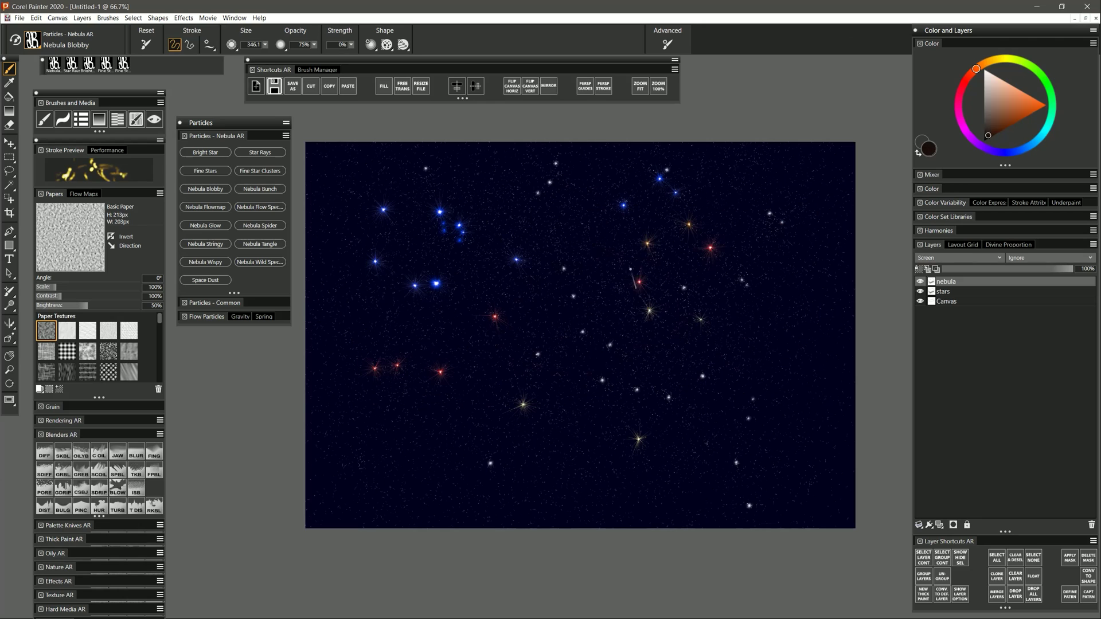
mouse_move(568, 321)
left_mouse_down()
mouse_move(682, 286)
mouse_move(763, 367)
left_mouse_up()
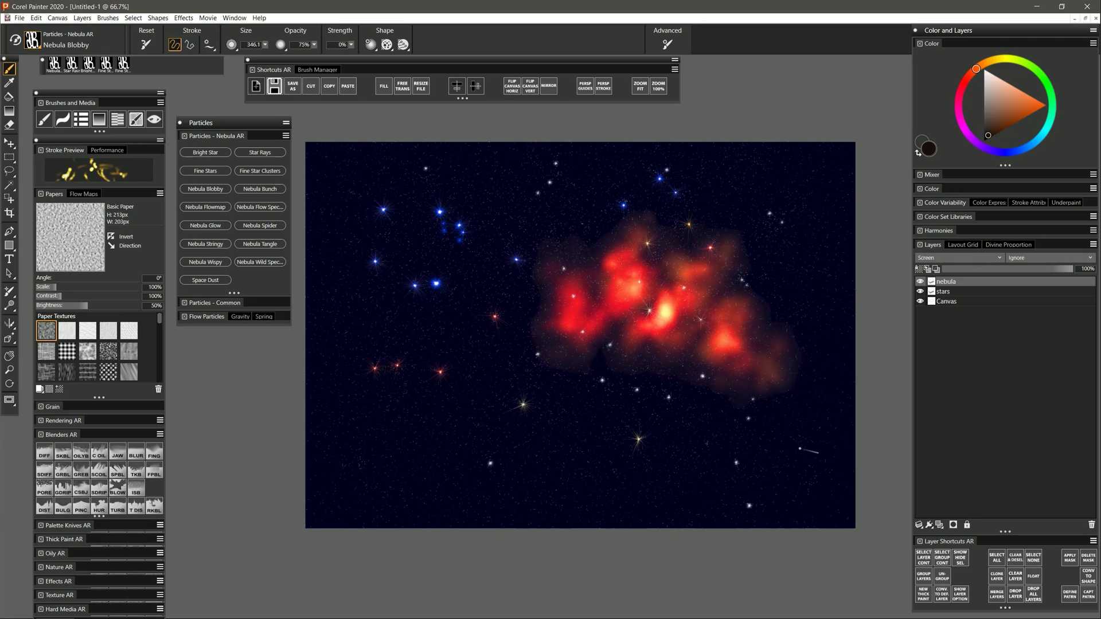
Use the Bright Star brush to scatter small stars over the red nebula and, at size 77.8, add large glowing cores
left_click(205, 153)
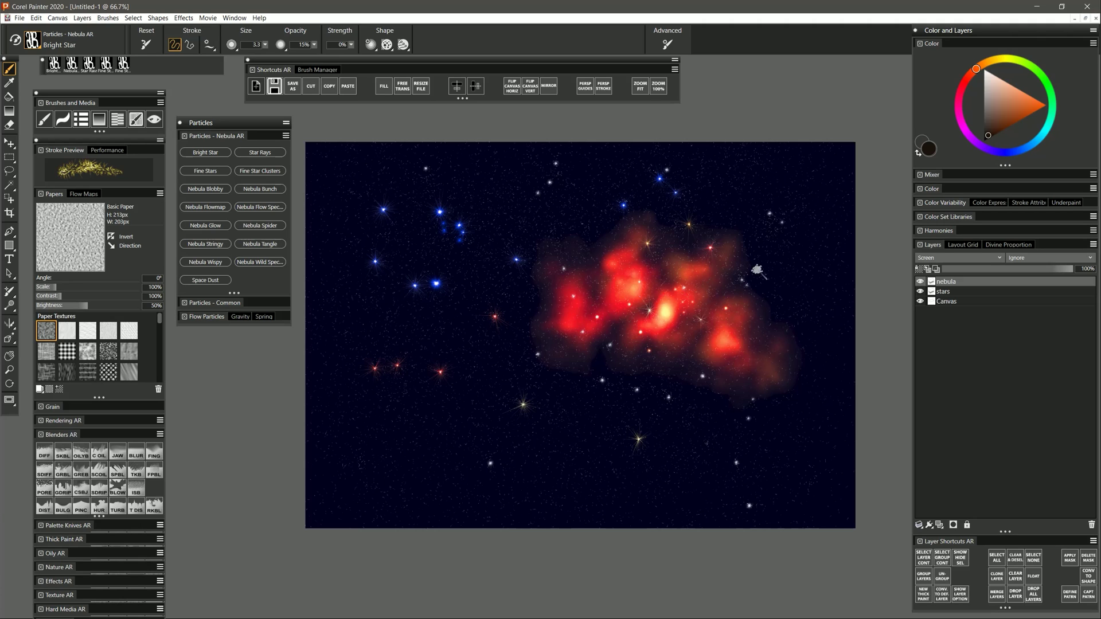
left_click_drag(639, 279, 654, 280)
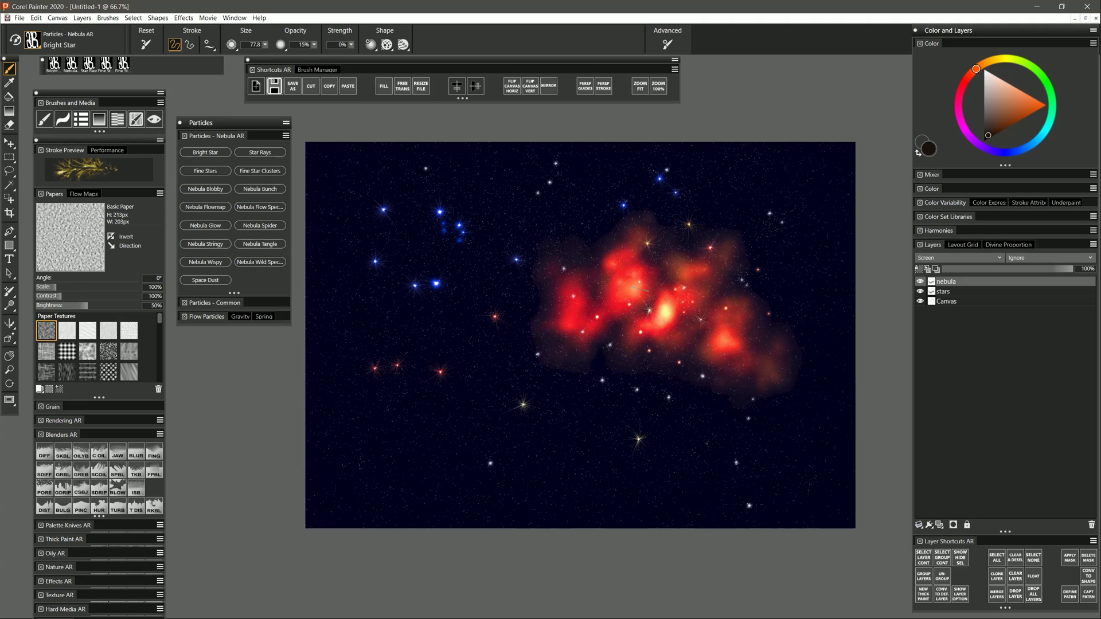
left_click(634, 287)
left_click(633, 287)
left_click(665, 312)
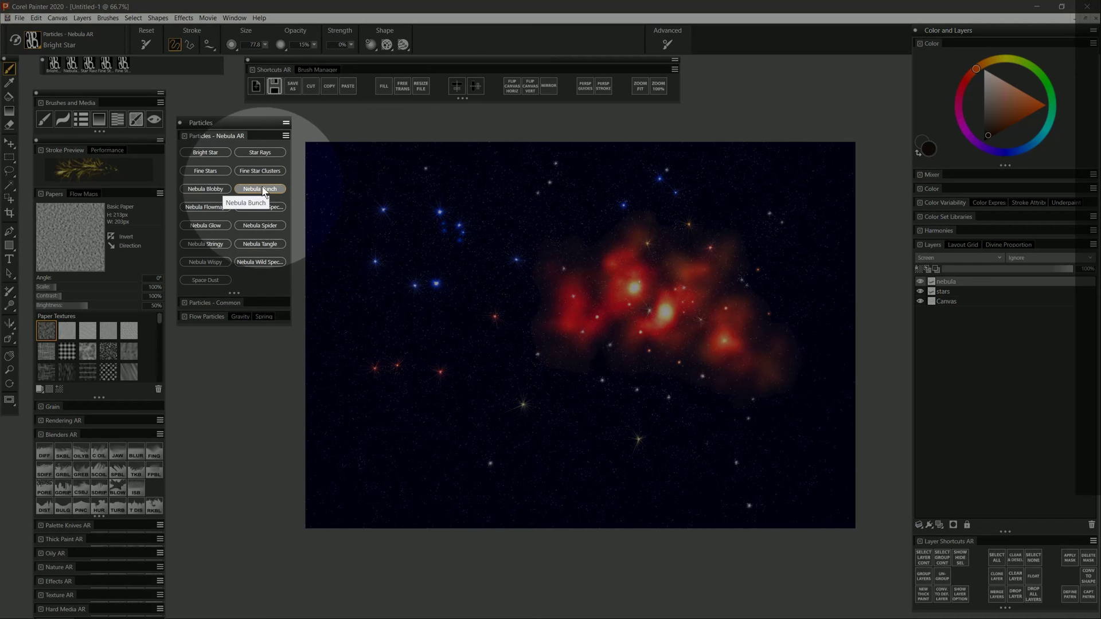
Paint a branching dark teal-green nebula across the lower left of the canvas with the Nebula Bunch brush
left_click(263, 188)
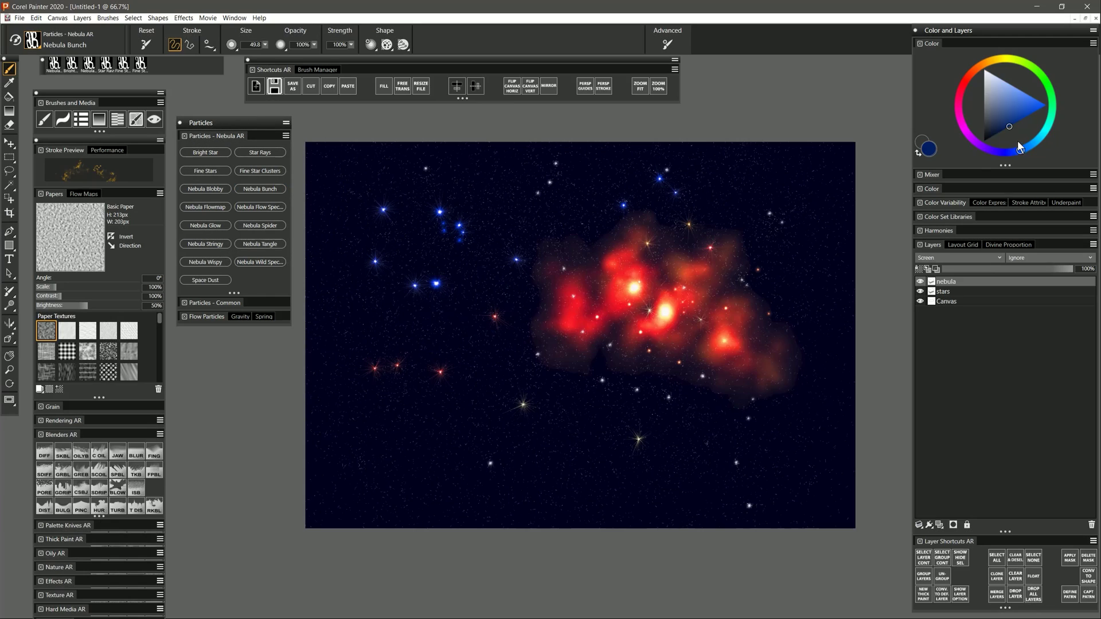
left_click_drag(1034, 143, 1053, 129)
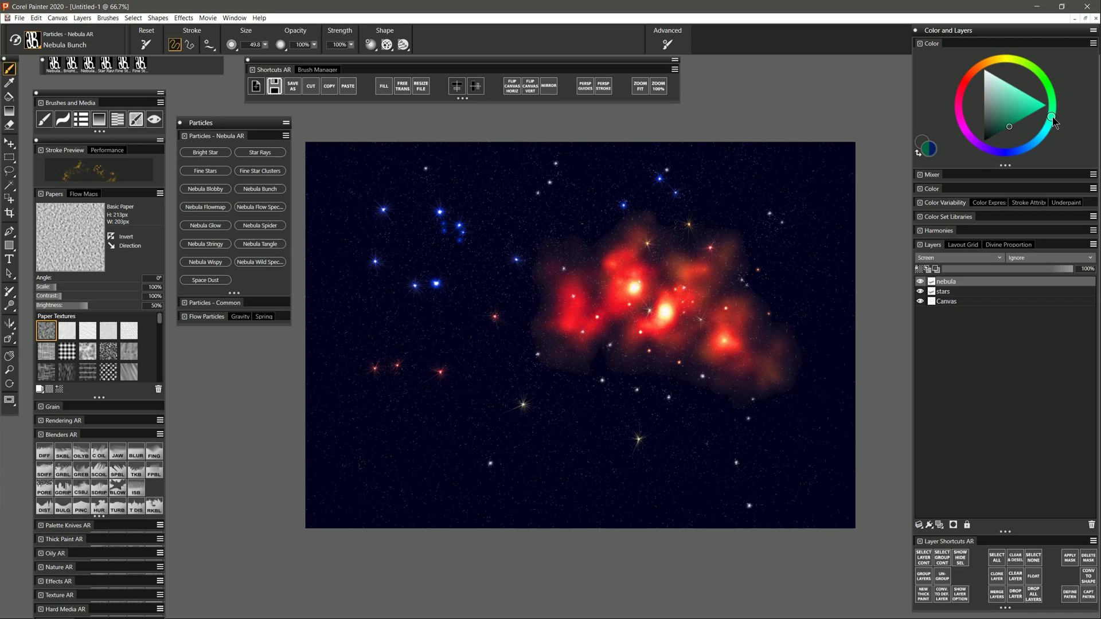
mouse_move(413, 424)
left_mouse_down()
mouse_move(420, 399)
mouse_move(396, 413)
mouse_move(393, 396)
mouse_move(414, 430)
mouse_move(432, 407)
mouse_move(436, 421)
mouse_move(431, 402)
mouse_move(439, 425)
mouse_move(456, 404)
mouse_move(464, 439)
mouse_move(415, 405)
mouse_move(430, 357)
mouse_move(398, 335)
mouse_move(423, 319)
mouse_move(426, 293)
mouse_move(446, 404)
mouse_move(522, 393)
mouse_move(489, 430)
mouse_move(547, 399)
mouse_move(531, 403)
mouse_move(590, 439)
left_mouse_up()
mouse_move(430, 452)
left_mouse_down()
mouse_move(453, 481)
mouse_move(335, 387)
mouse_move(315, 453)
left_mouse_up()
Add dark orange Nebula Bunch accents over the green nebula and soften its texture with the Diffuse Blur AR brush
left_click(986, 63)
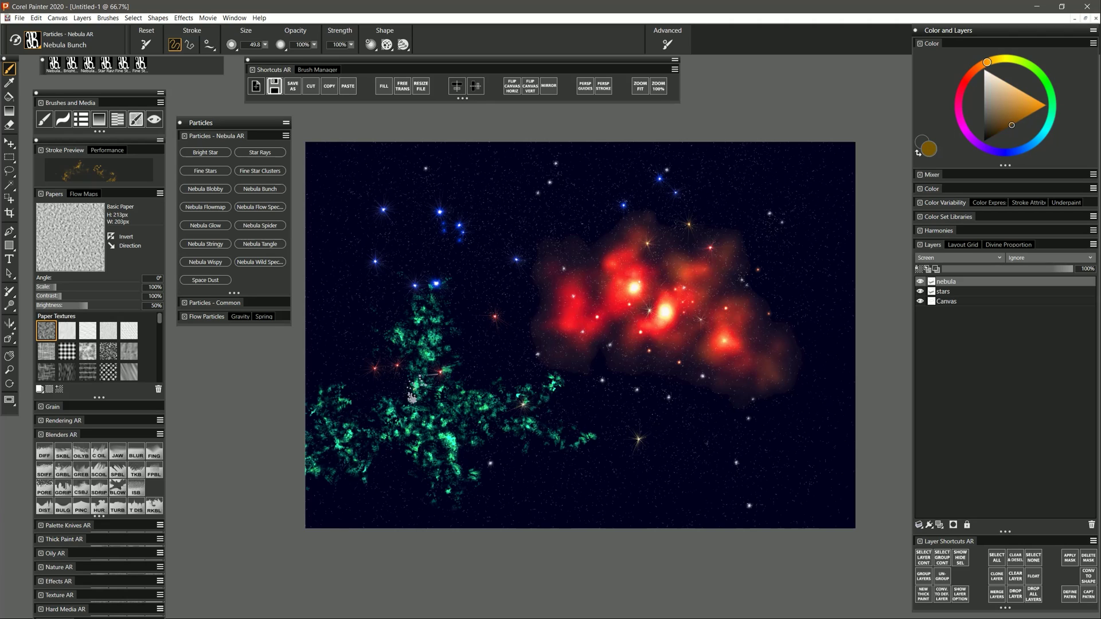
mouse_move(412, 399)
left_mouse_down()
mouse_move(512, 396)
mouse_move(462, 467)
mouse_move(488, 419)
mouse_move(330, 429)
left_mouse_up()
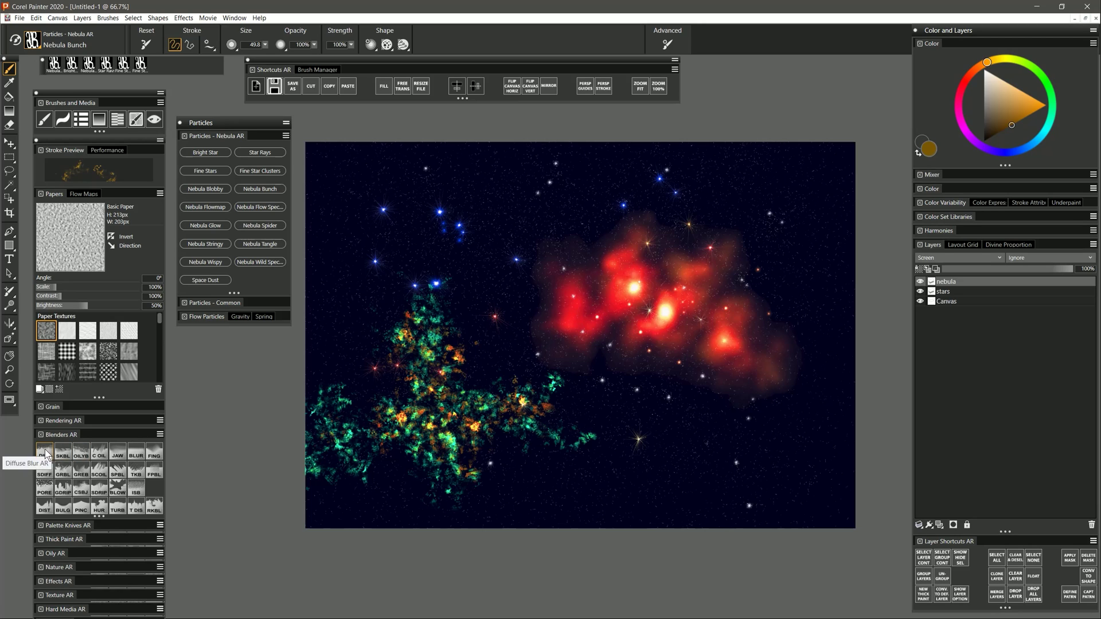
mouse_move(435, 339)
left_mouse_down()
mouse_move(407, 380)
mouse_move(375, 307)
mouse_move(430, 376)
mouse_move(422, 226)
mouse_move(448, 374)
mouse_move(464, 292)
mouse_move(395, 413)
mouse_move(312, 399)
mouse_move(396, 409)
mouse_move(261, 454)
mouse_move(373, 458)
mouse_move(371, 493)
mouse_move(426, 425)
mouse_move(394, 467)
mouse_move(431, 447)
mouse_move(437, 490)
mouse_move(502, 466)
mouse_move(477, 422)
left_mouse_up()
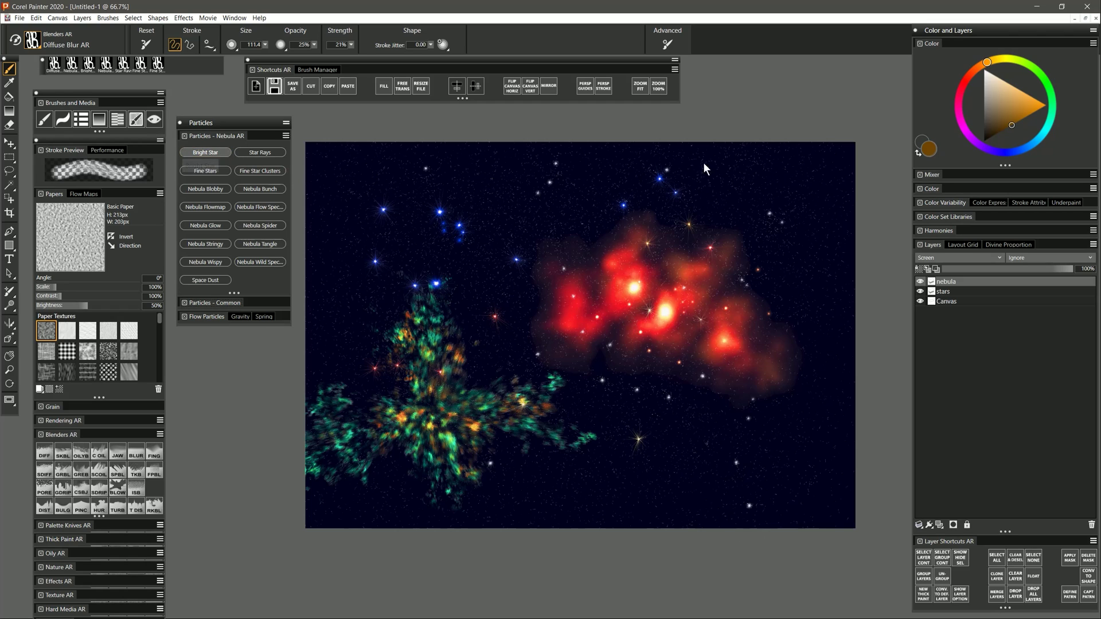
Place a dark orange Bright Star core in the centre of the green nebula and a few pale cream stars around it
left_click(997, 133)
left_click(431, 405)
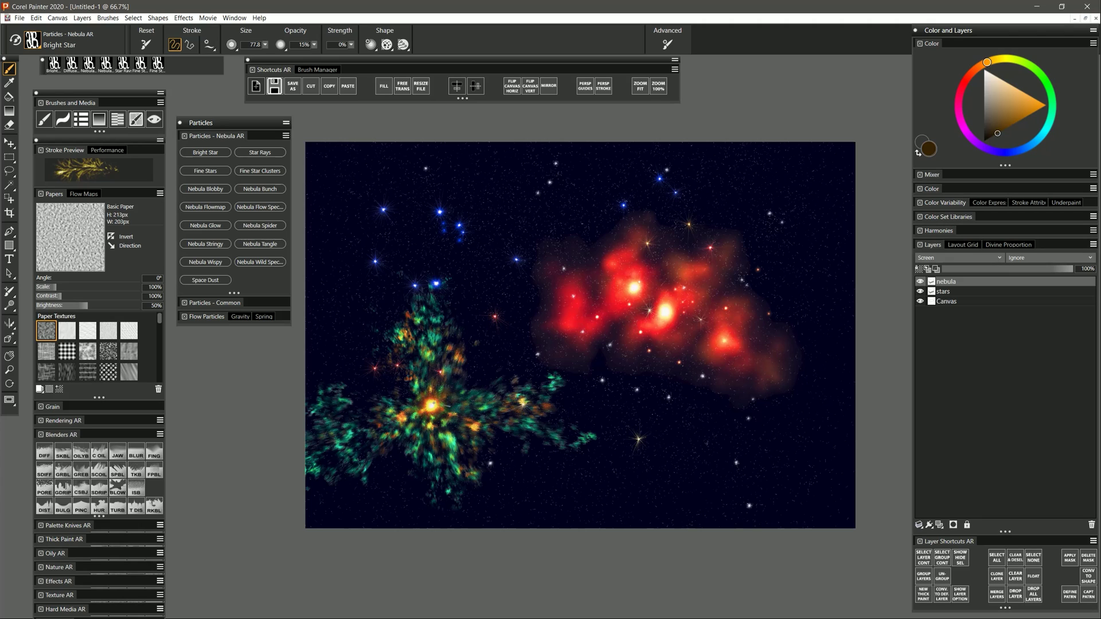
left_click(998, 83)
left_click(470, 379)
left_click(354, 434)
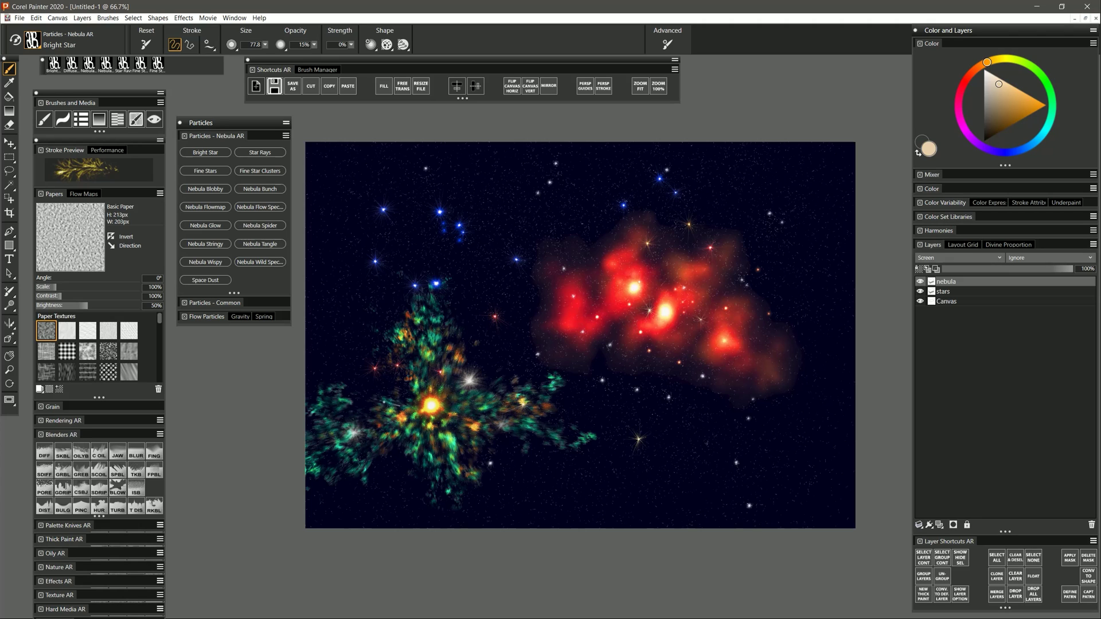
left_click(487, 462)
Pull the red nebula into pointed wisps with the Distorto AR blender at a reduced size of 104.4
key("[")
key("[")
key("[")
key("[")
key("[")
key("[")
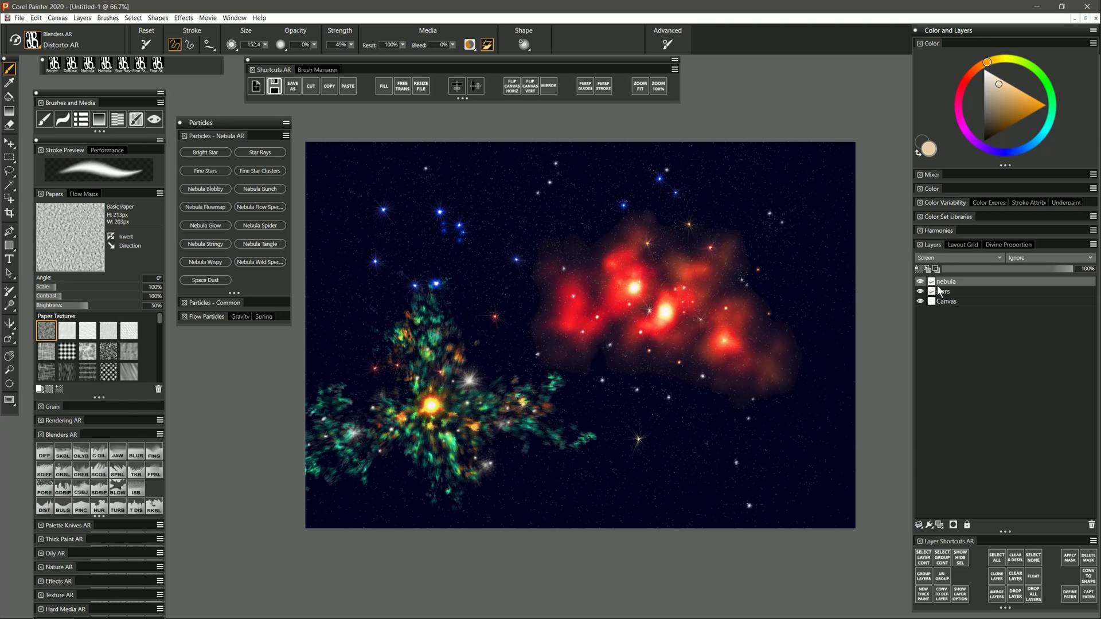
mouse_move(628, 300)
left_mouse_down()
mouse_move(582, 260)
mouse_move(542, 300)
mouse_move(521, 256)
mouse_move(516, 270)
mouse_move(514, 252)
mouse_move(494, 256)
mouse_move(538, 255)
mouse_move(675, 204)
mouse_move(732, 221)
mouse_move(668, 184)
mouse_move(802, 395)
left_mouse_up()
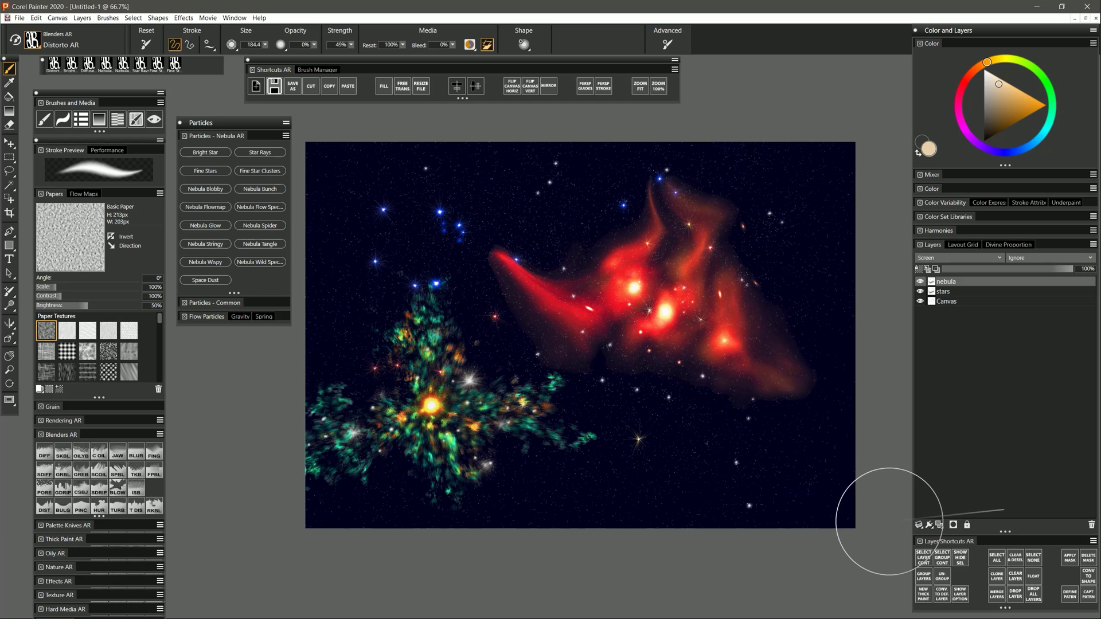
Try Diffuse Blur AR on the red nebula's left tip and the GelCover composite method on the nebula layer, and restore Screen
left_click(44, 453)
mouse_move(504, 252)
left_mouse_down()
mouse_move(523, 288)
mouse_move(497, 261)
mouse_move(504, 285)
mouse_move(552, 313)
mouse_move(506, 292)
mouse_move(532, 300)
mouse_move(554, 335)
mouse_move(509, 242)
mouse_move(490, 258)
mouse_move(496, 251)
mouse_move(512, 288)
mouse_move(489, 275)
mouse_move(492, 266)
mouse_move(516, 308)
left_mouse_up()
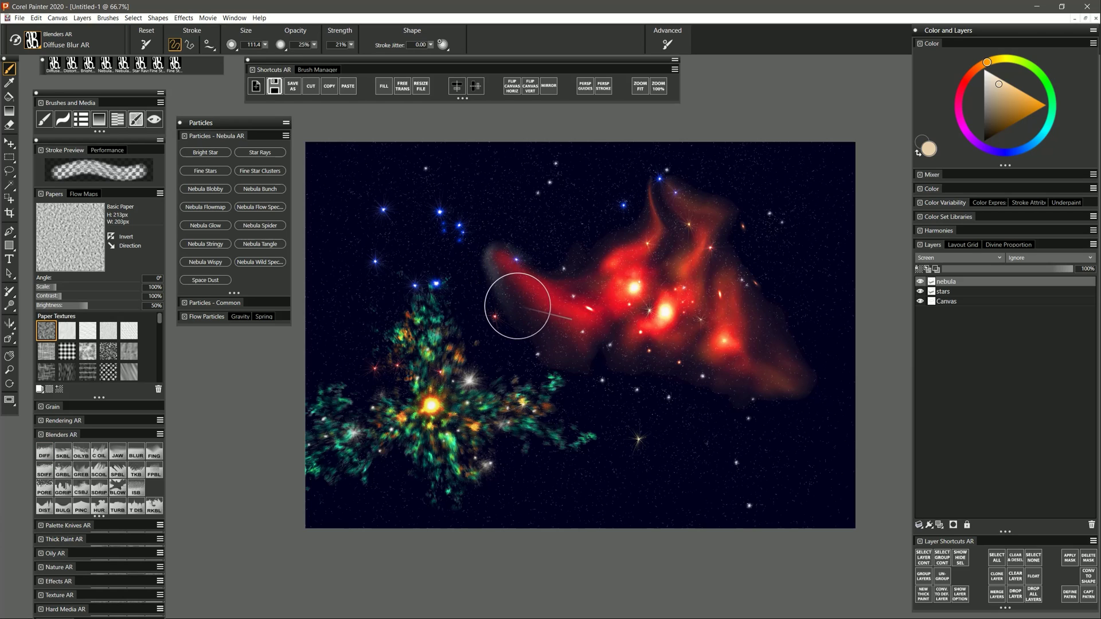
left_click(960, 256)
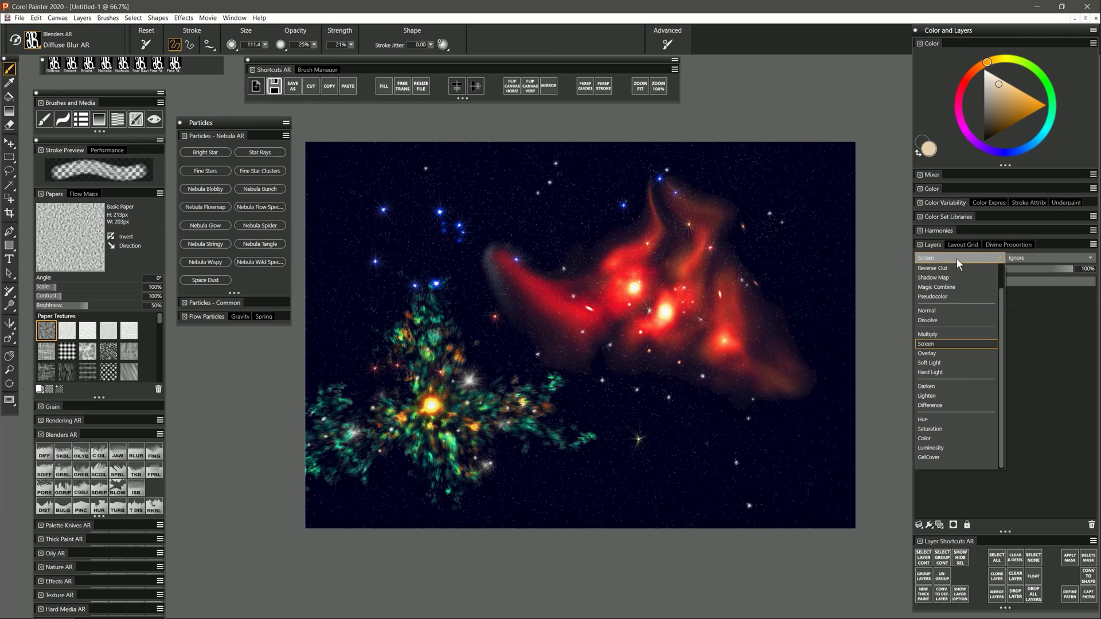
left_click(942, 457)
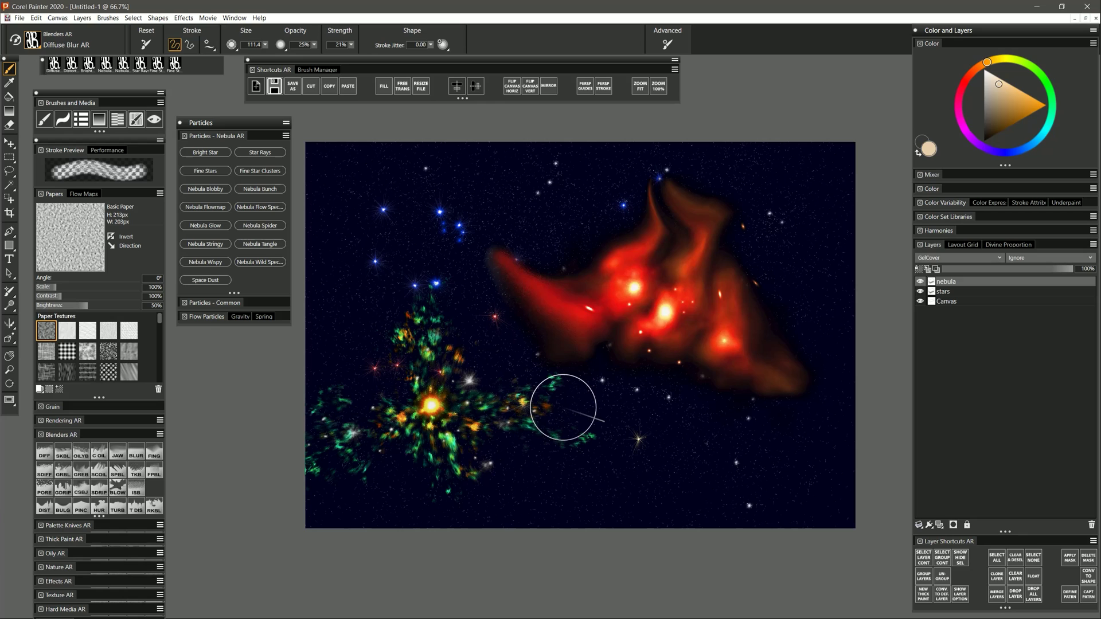
left_click(938, 257)
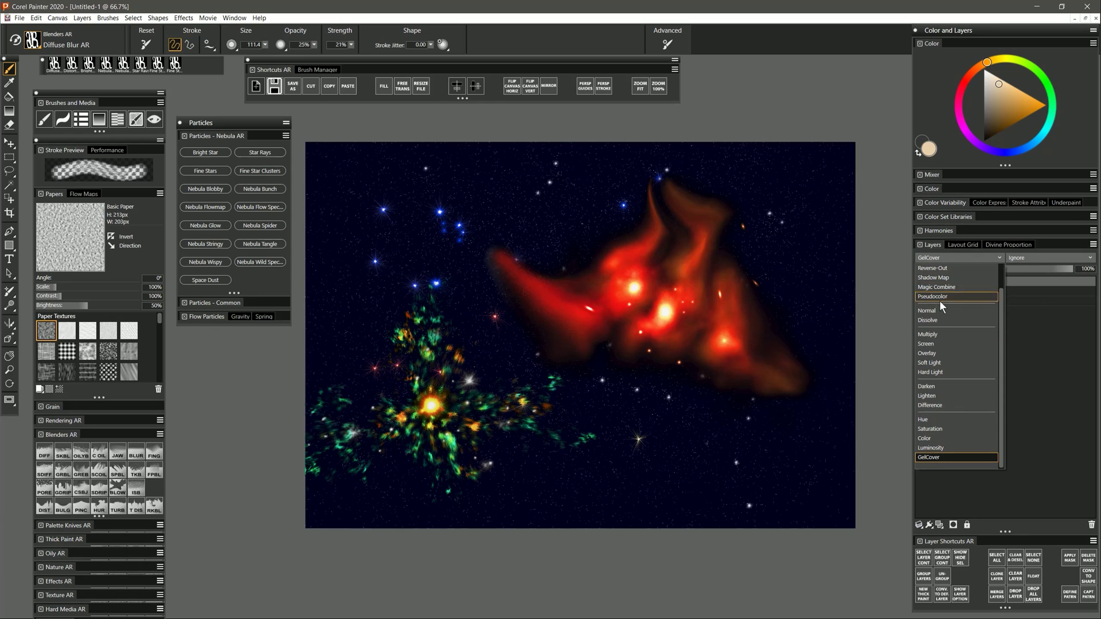
left_click(941, 345)
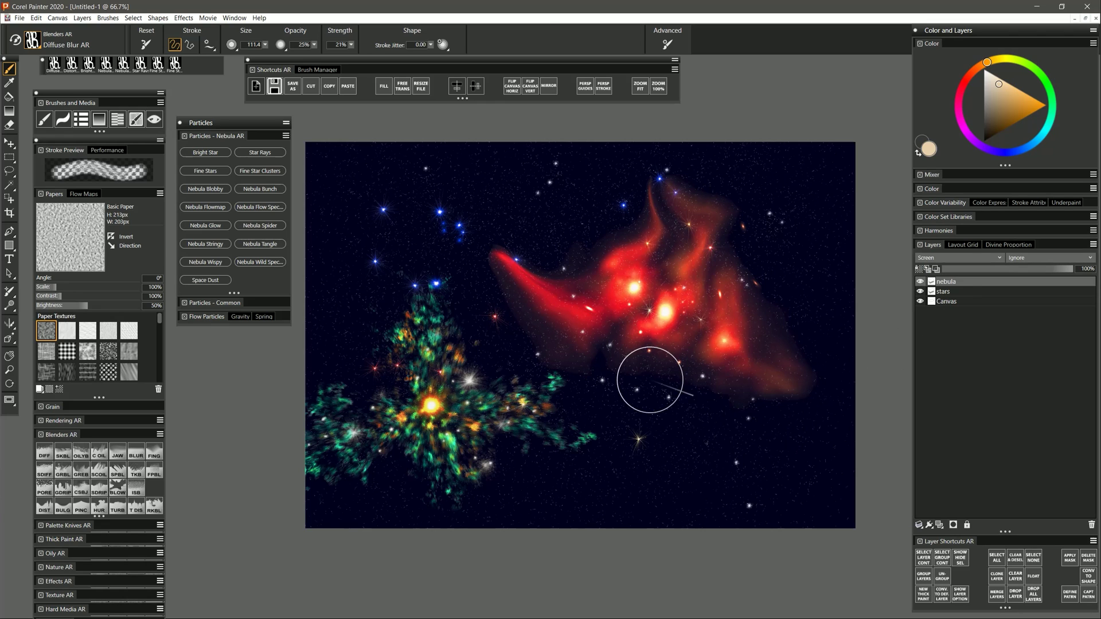
Move the nebula layer below the stars layer
key("1")
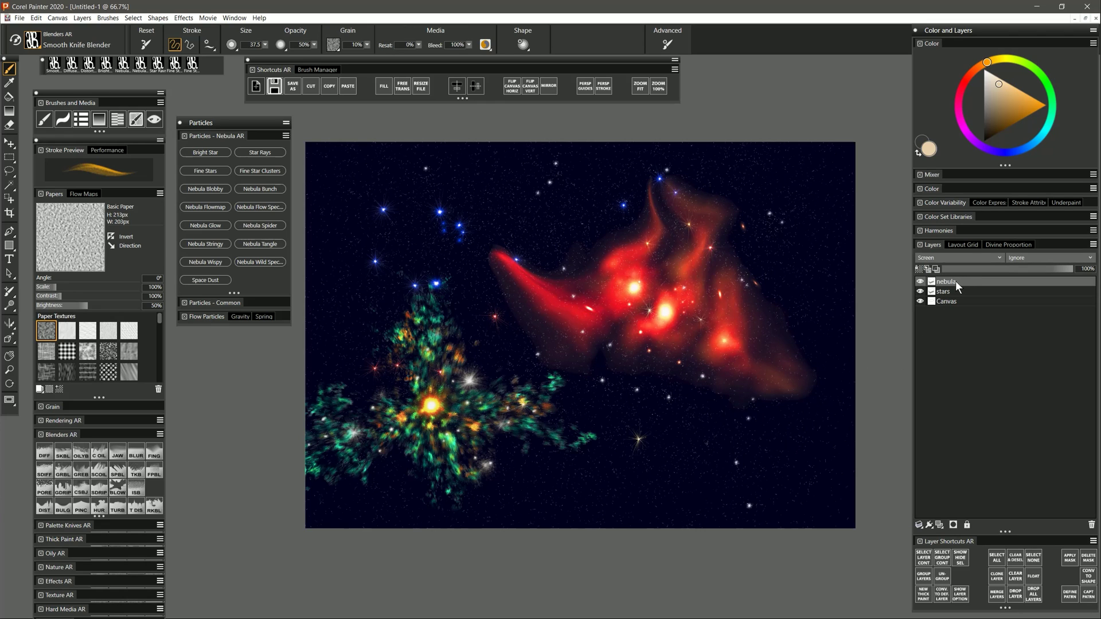
left_click_drag(955, 281, 954, 295)
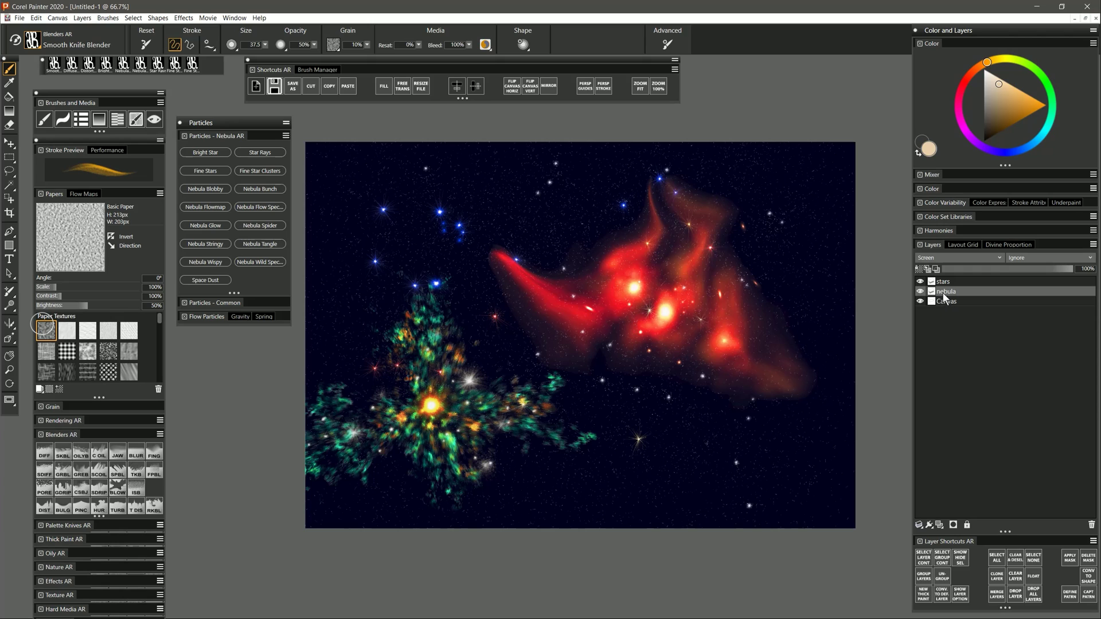
Airbrush soft red, green and dark yellow haze on the Canvas around the nebulae with Digital Airbrush AR, sampling colours from the painting
left_click(949, 302)
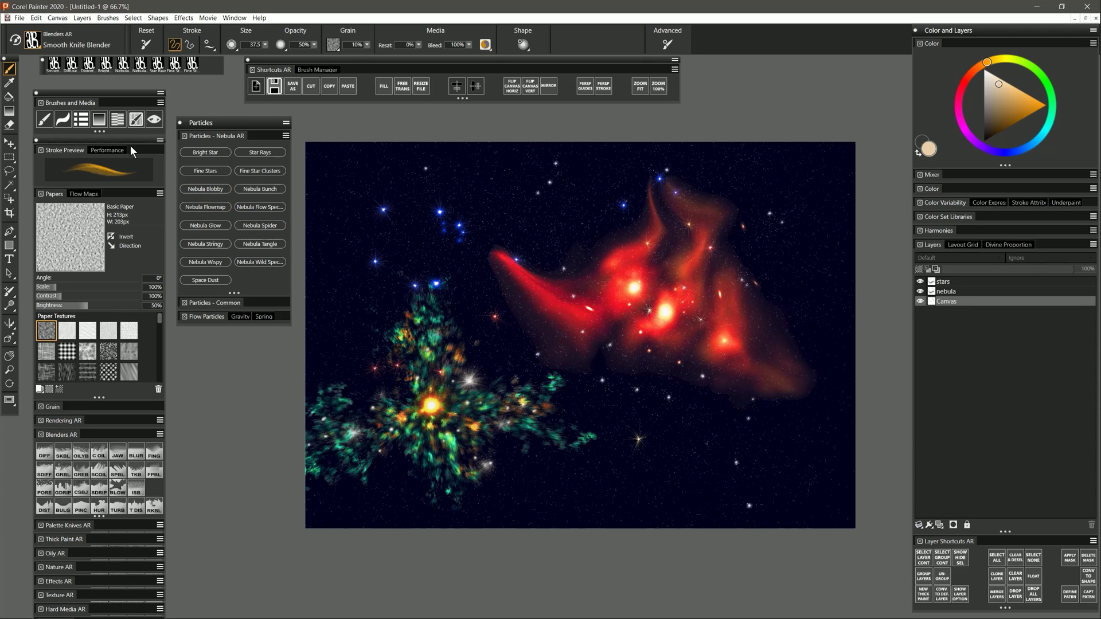
left_click(65, 420)
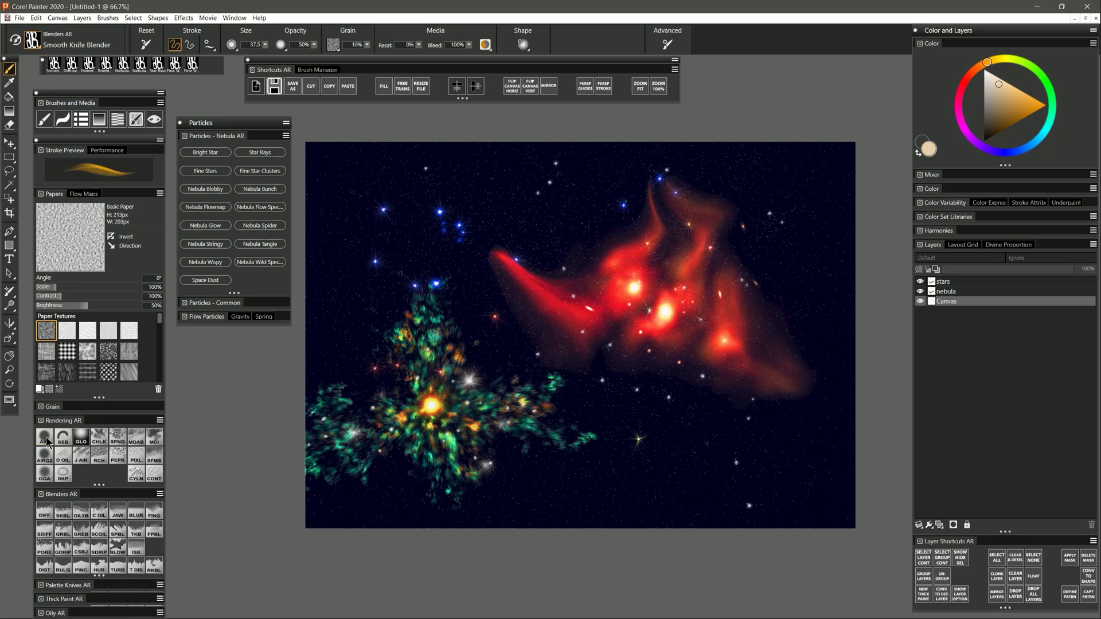
left_click(598, 277, "alt")
mouse_move(573, 339)
left_mouse_down()
mouse_move(565, 369)
mouse_move(480, 270)
mouse_move(423, 504)
mouse_move(800, 484)
left_mouse_up()
left_click(466, 393, "alt")
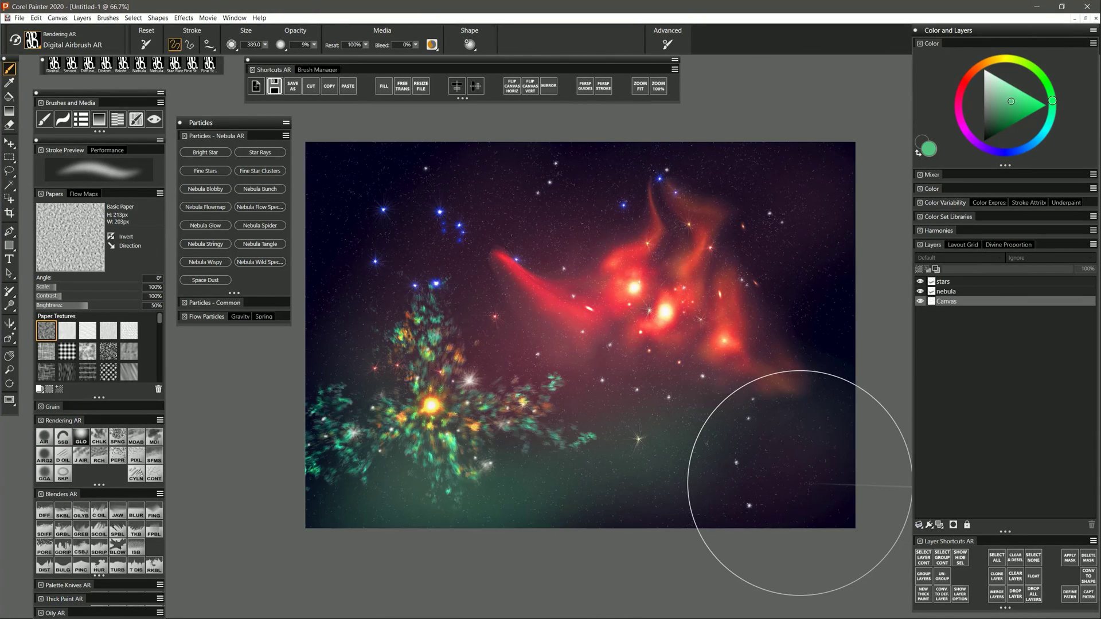
left_click(483, 391, "alt")
left_click(483, 391)
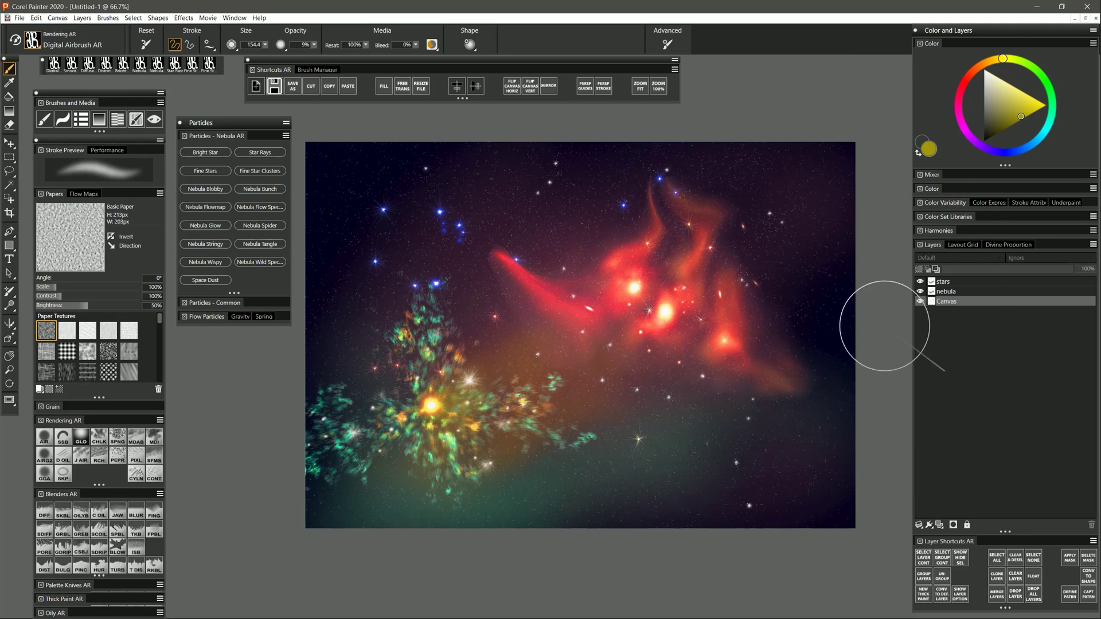
Drop the nebula layer onto the Canvas
left_click(951, 289)
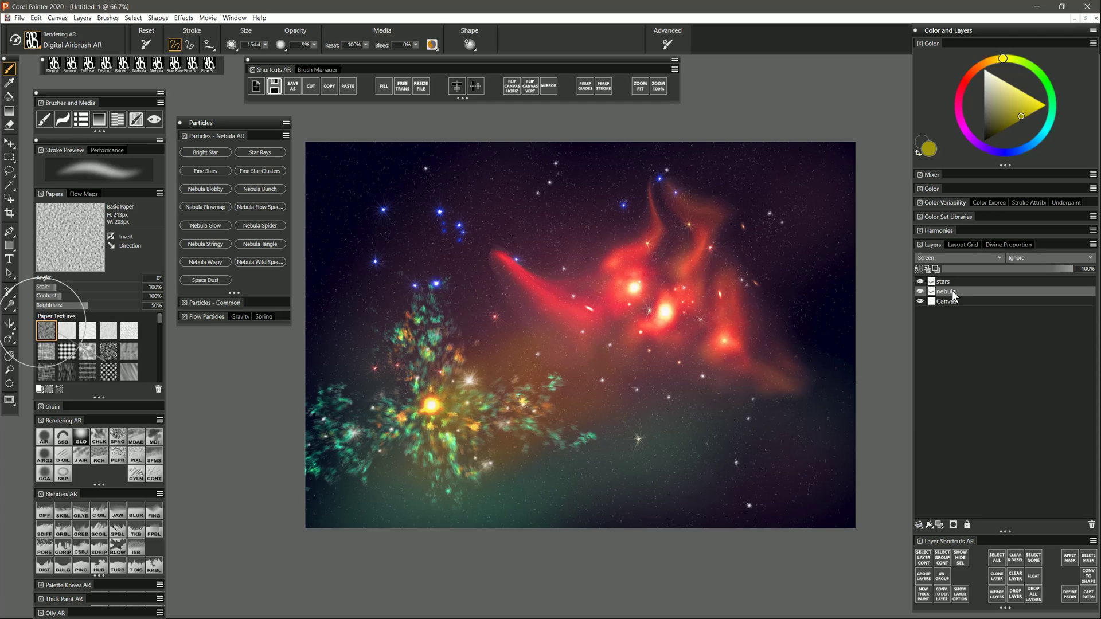
key("ctrl+shift+d")
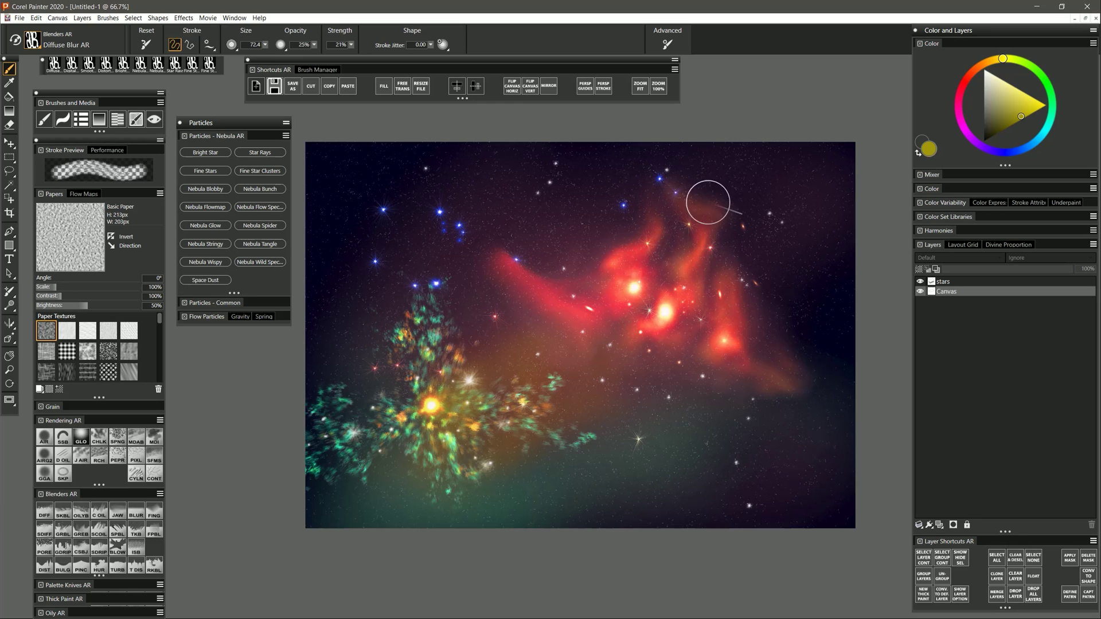
Soften the nebulae's outer edges on the Canvas with Diffuse Blur AR at size about 115, toggling the stars layer's visibility to compare
key("bracketright")
key("bracketright")
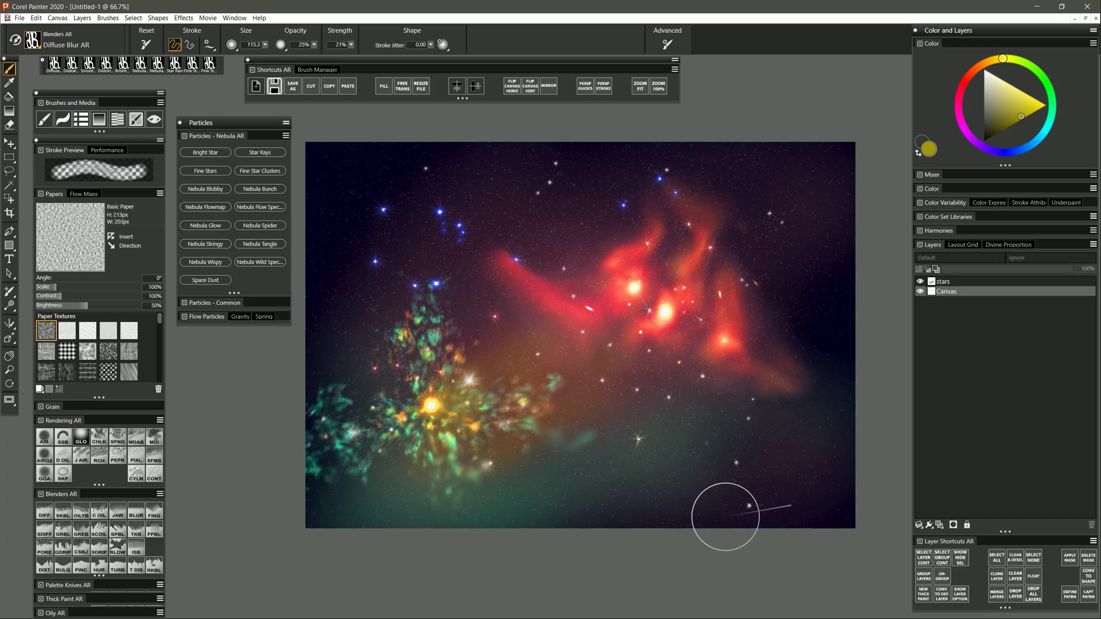
left_click(920, 282)
left_click(920, 282)
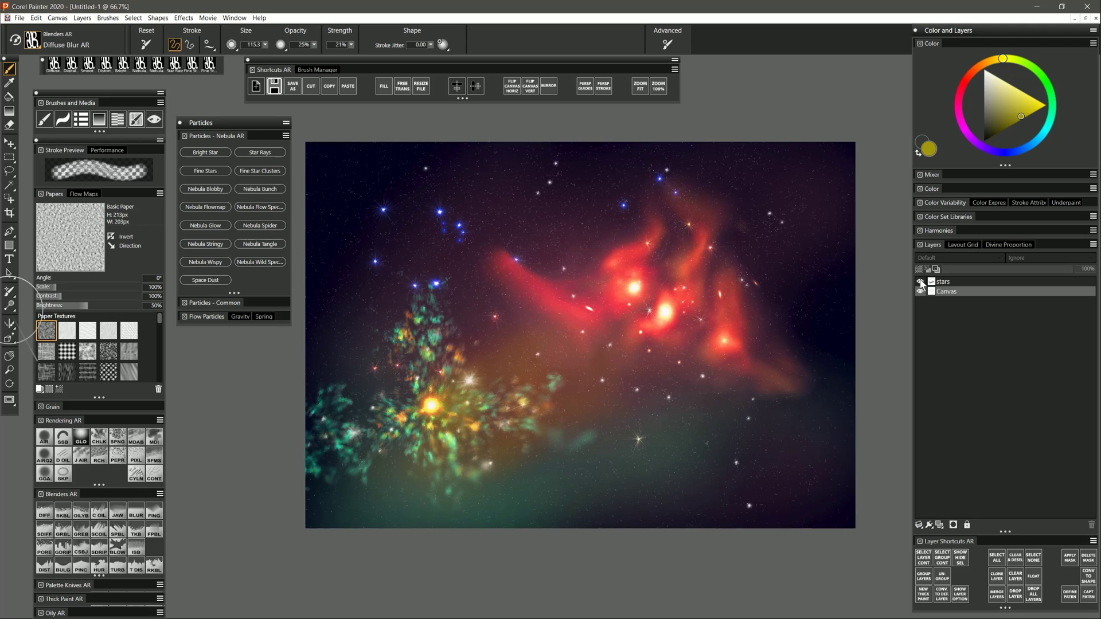
left_click(921, 282)
left_click(921, 282)
left_click(921, 282)
left_click(921, 282)
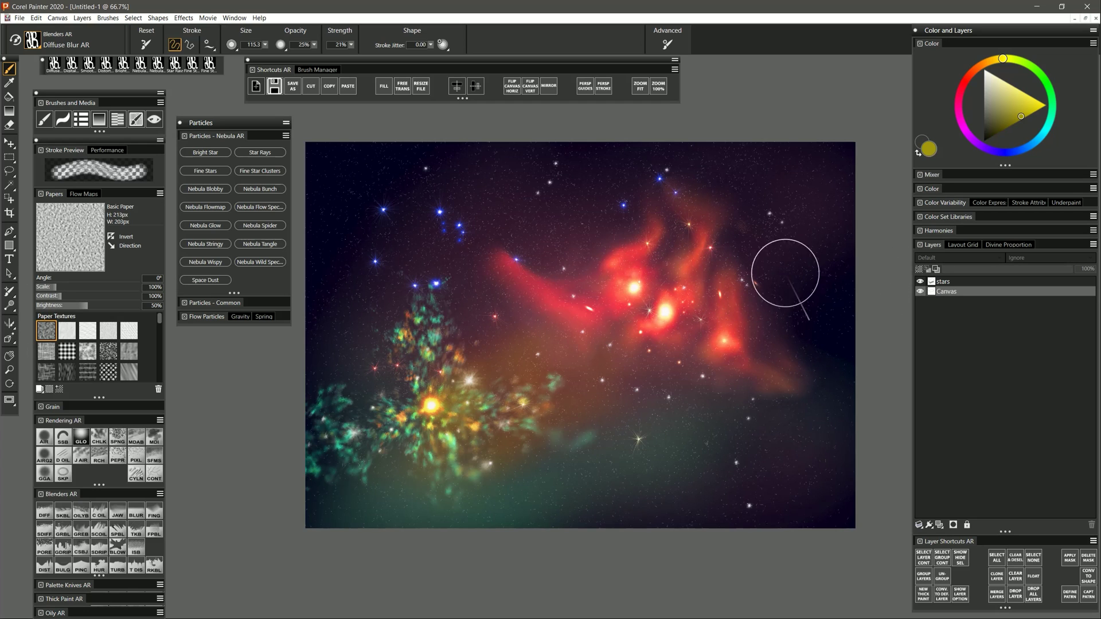
Add a layer mask to the stars layer and airbrush black over the stars in front of the red nebula with Digital Airbrush AR
left_click(949, 284)
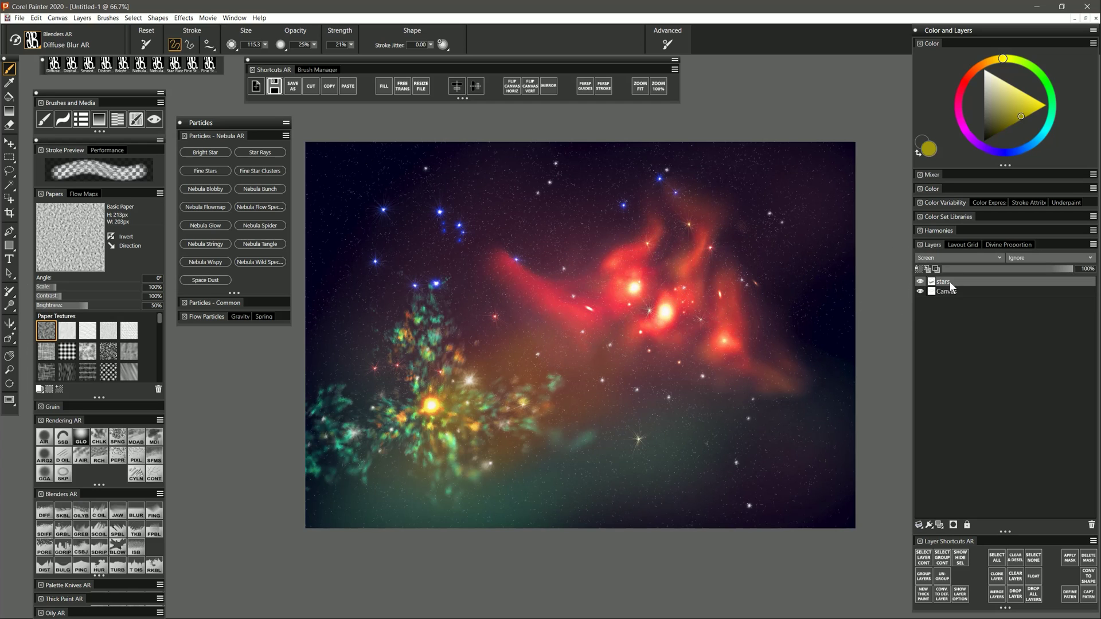
left_click(953, 525)
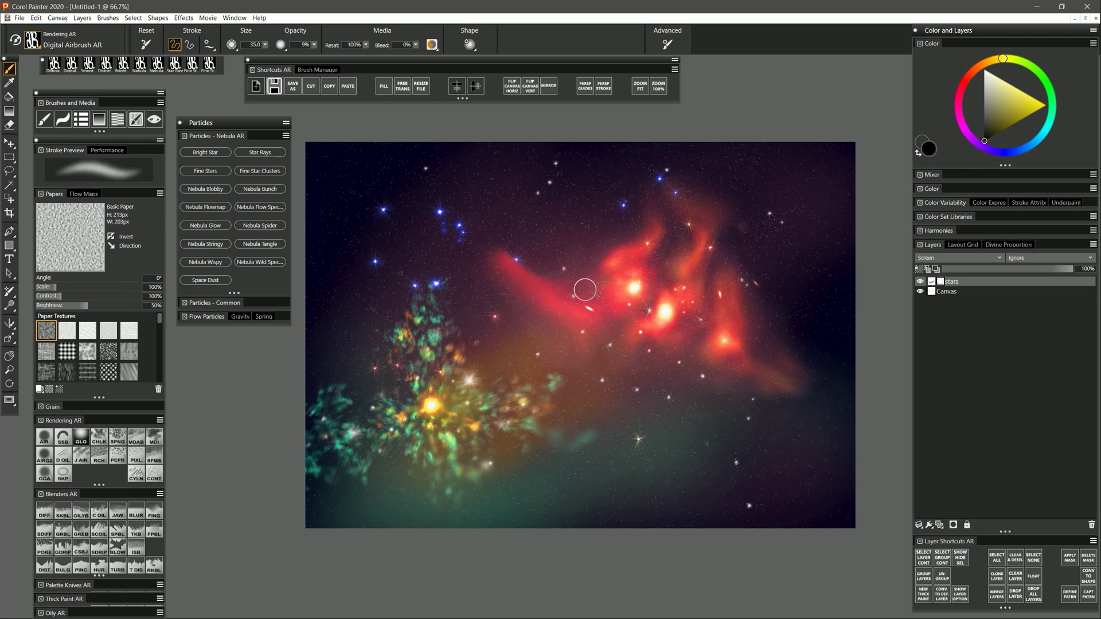
mouse_move(611, 269)
left_mouse_down()
mouse_move(633, 261)
mouse_move(609, 327)
mouse_move(654, 299)
left_mouse_up()
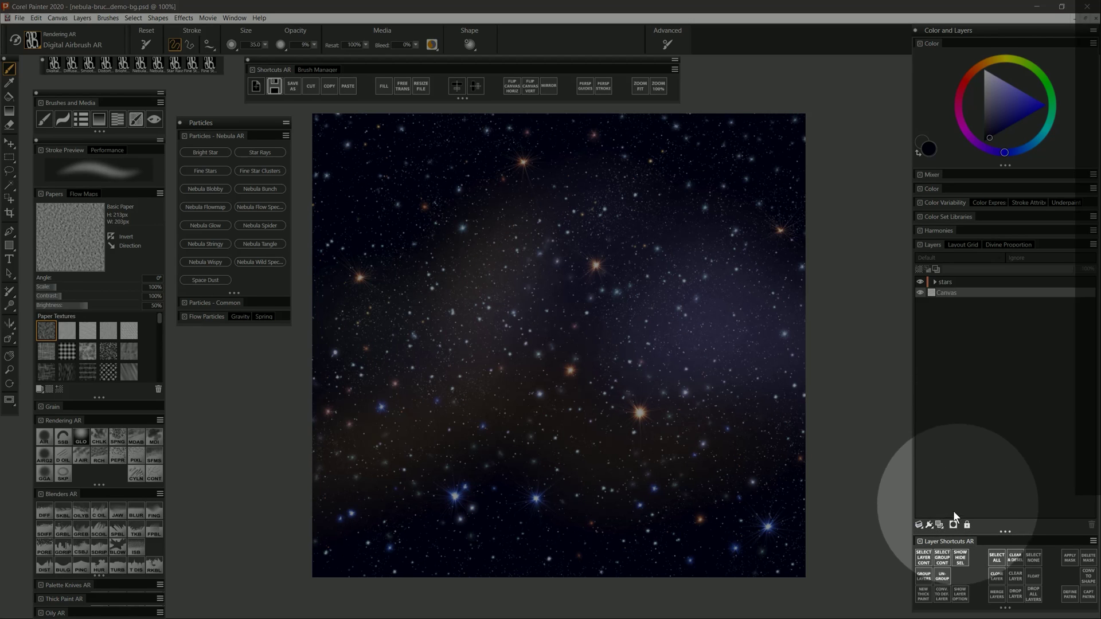
Add a layer above the starfield's Canvas and paint a fiery nebula column in its upper middle with Nebula Flowmap in very dark red
left_click(939, 525)
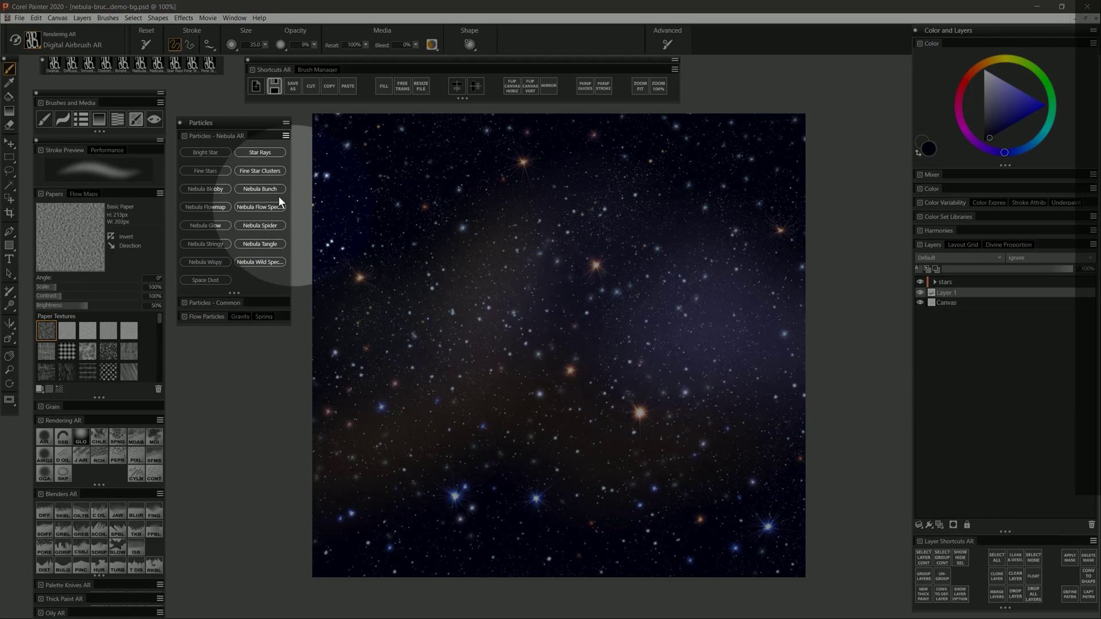
left_click(214, 207)
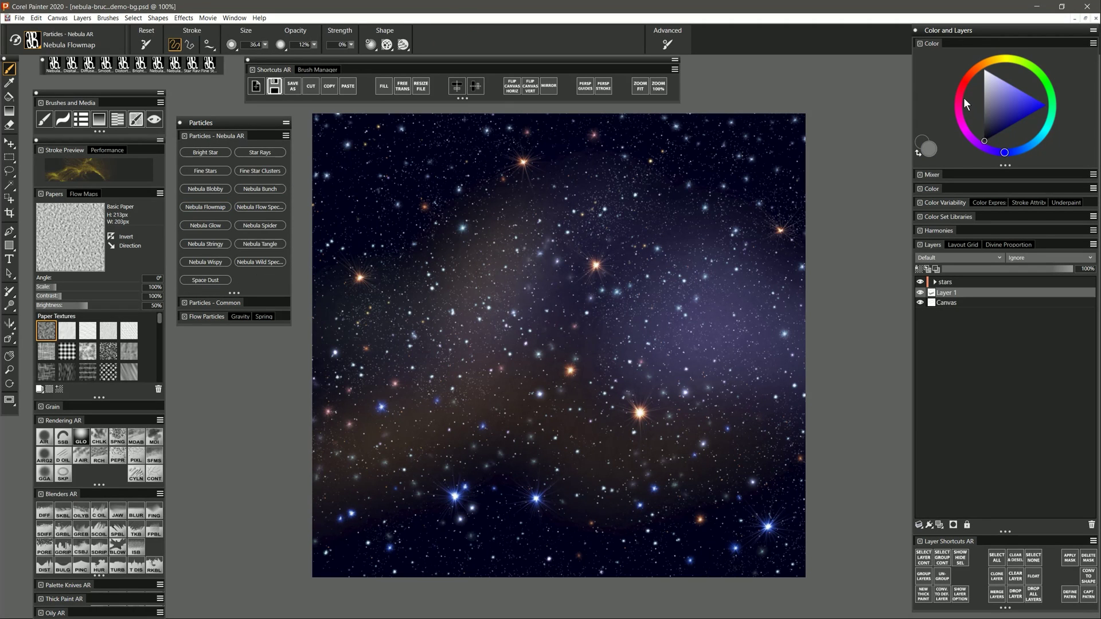
left_click(962, 90)
left_click(971, 74)
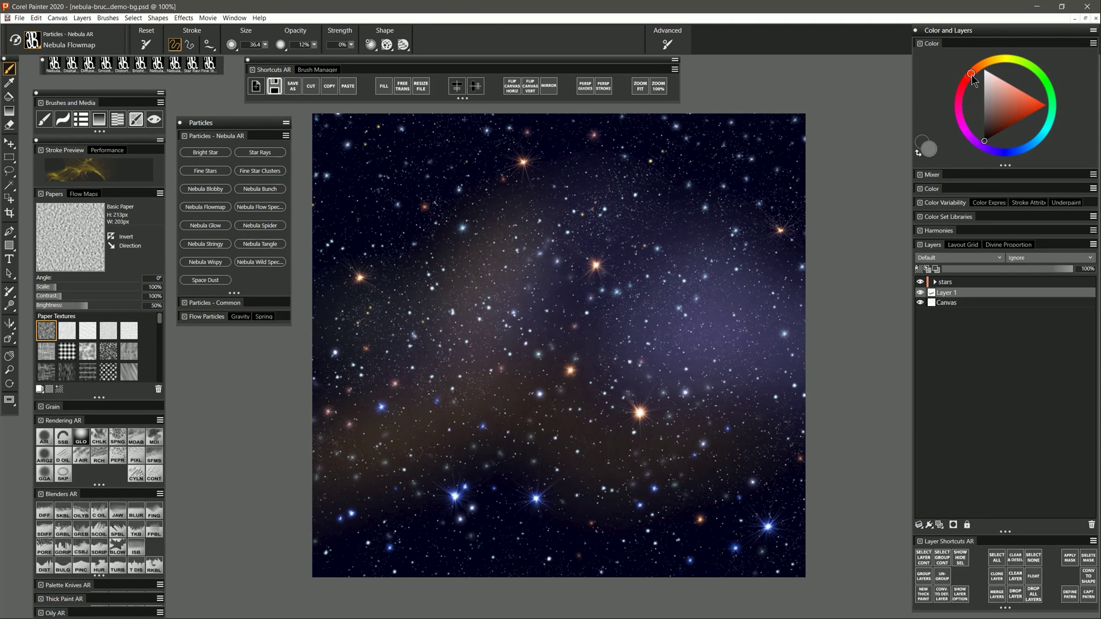
left_click(990, 136)
mouse_move(522, 232)
left_mouse_down()
mouse_move(513, 289)
mouse_move(539, 313)
mouse_move(516, 221)
mouse_move(557, 198)
mouse_move(524, 246)
mouse_move(550, 310)
mouse_move(533, 298)
mouse_move(524, 241)
mouse_move(548, 318)
mouse_move(533, 212)
mouse_move(553, 344)
left_mouse_up()
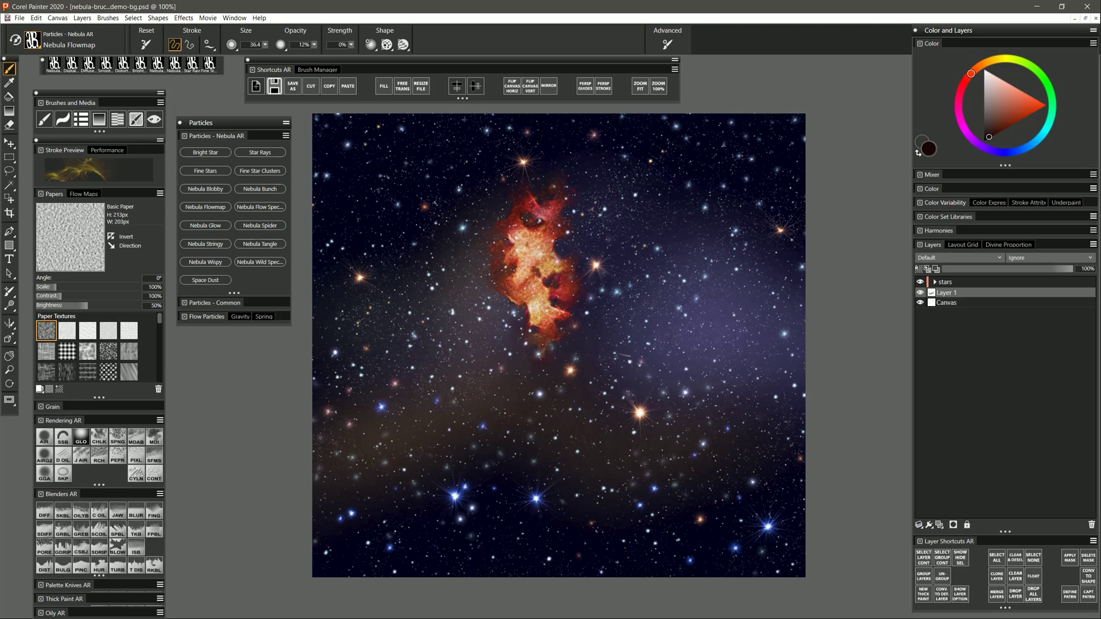
Try extending the fiery nebula into a broad ring of faint and bright Nebula Flowmap clouds around the column
mouse_move(444, 256)
left_mouse_down()
mouse_move(403, 361)
mouse_move(425, 258)
mouse_move(381, 353)
left_mouse_up()
mouse_move(449, 300)
left_mouse_down()
mouse_move(435, 400)
mouse_move(454, 326)
mouse_move(452, 386)
mouse_move(422, 415)
mouse_move(467, 356)
mouse_move(470, 446)
left_mouse_up()
mouse_move(497, 408)
left_mouse_down()
mouse_move(539, 413)
mouse_move(579, 454)
mouse_move(549, 434)
mouse_move(609, 452)
mouse_move(590, 430)
mouse_move(628, 396)
mouse_move(642, 419)
mouse_move(634, 378)
mouse_move(676, 383)
mouse_move(652, 310)
mouse_move(665, 335)
mouse_move(712, 351)
mouse_move(698, 303)
mouse_move(656, 284)
mouse_move(682, 253)
mouse_move(698, 274)
mouse_move(723, 178)
left_mouse_up()
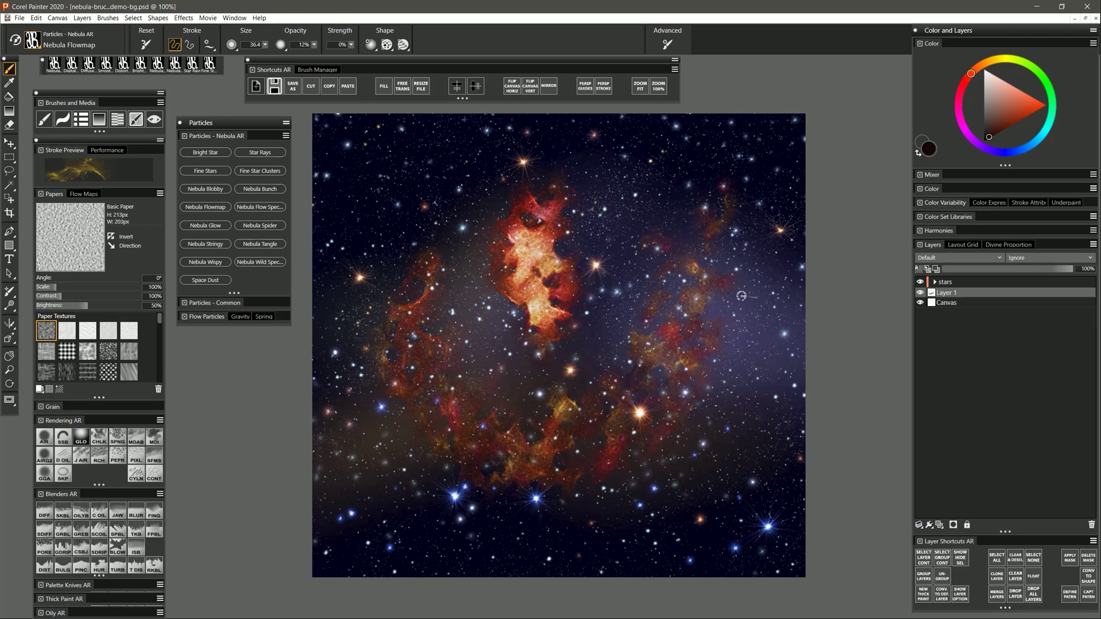
mouse_move(487, 422)
left_mouse_down()
mouse_move(551, 436)
mouse_move(488, 424)
mouse_move(573, 395)
mouse_move(495, 396)
mouse_move(562, 438)
mouse_move(633, 347)
mouse_move(584, 275)
left_mouse_up()
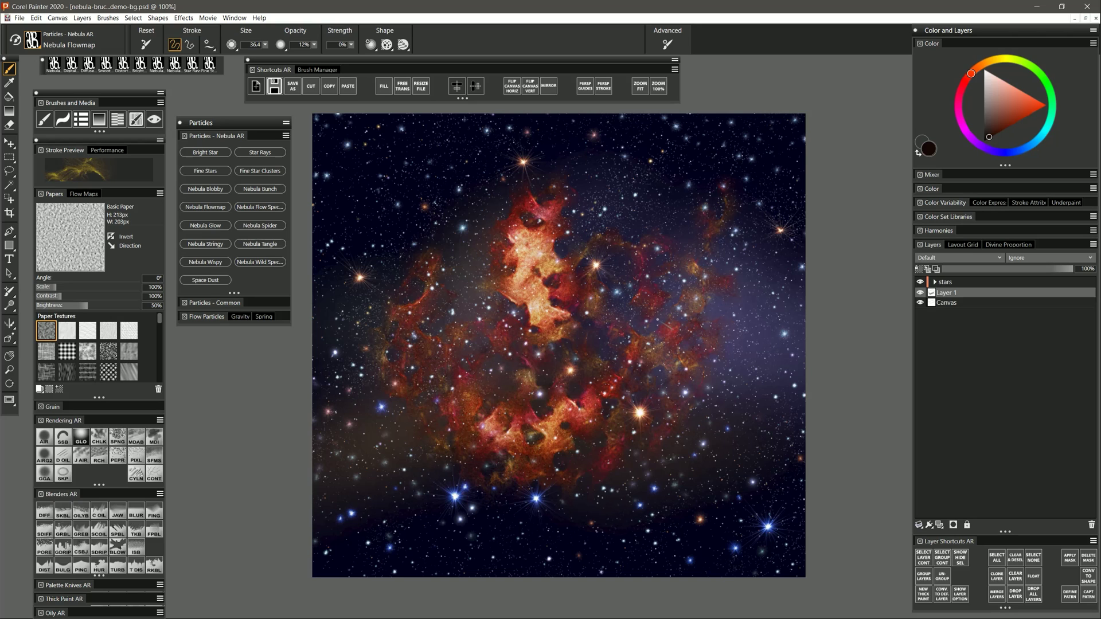
Try painting a nebula in the starfield's upper left with Nebula Flowmap using the Fine Dots flow map texture
left_click(89, 195)
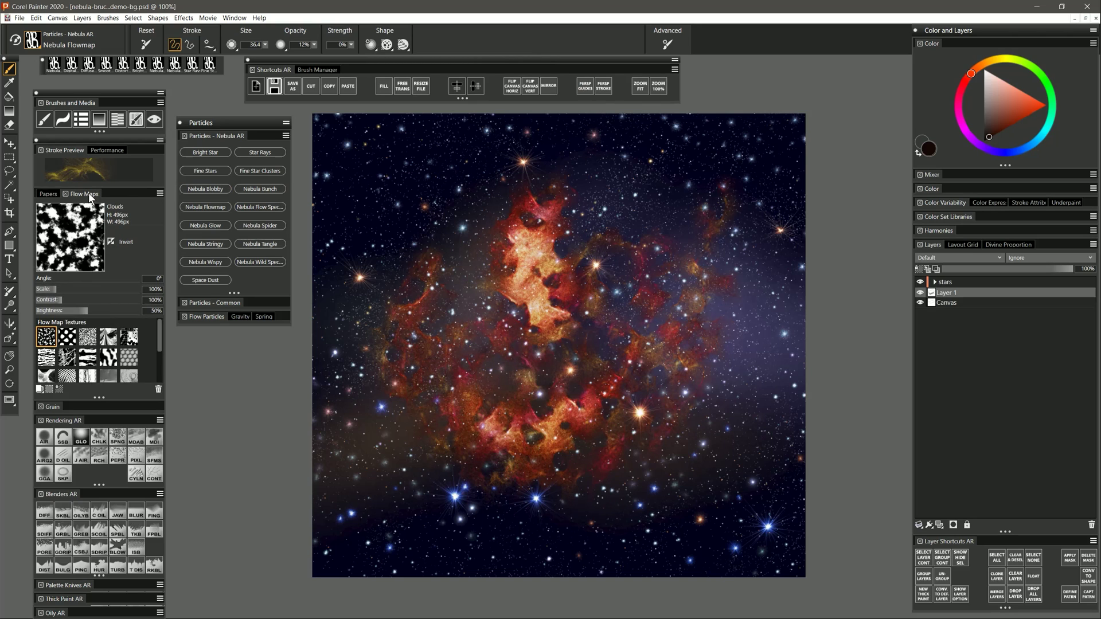
left_click(67, 337)
mouse_move(439, 185)
left_mouse_down()
mouse_move(394, 193)
mouse_move(441, 204)
mouse_move(456, 175)
mouse_move(436, 176)
mouse_move(474, 141)
mouse_move(481, 169)
mouse_move(468, 138)
mouse_move(396, 176)
mouse_move(402, 164)
mouse_move(427, 175)
mouse_move(376, 203)
mouse_move(384, 166)
mouse_move(376, 222)
mouse_move(344, 215)
mouse_move(355, 149)
mouse_move(352, 246)
left_mouse_up()
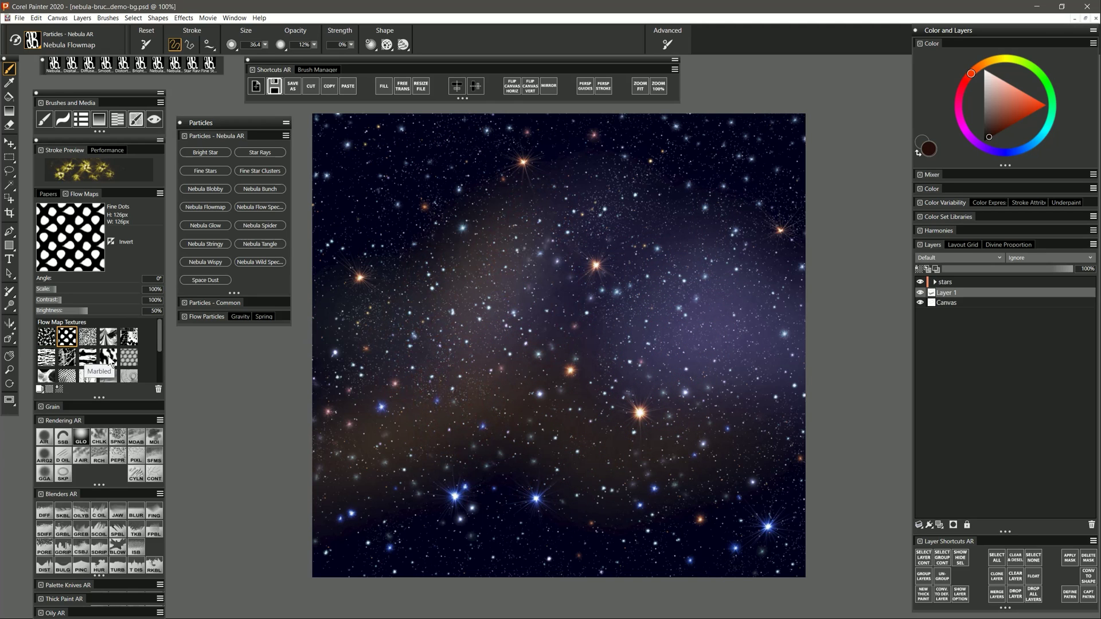
Try painting red-orange nebula patches with the Marbled flow map texture, increasing the texture's scale between strokes
left_click(108, 357)
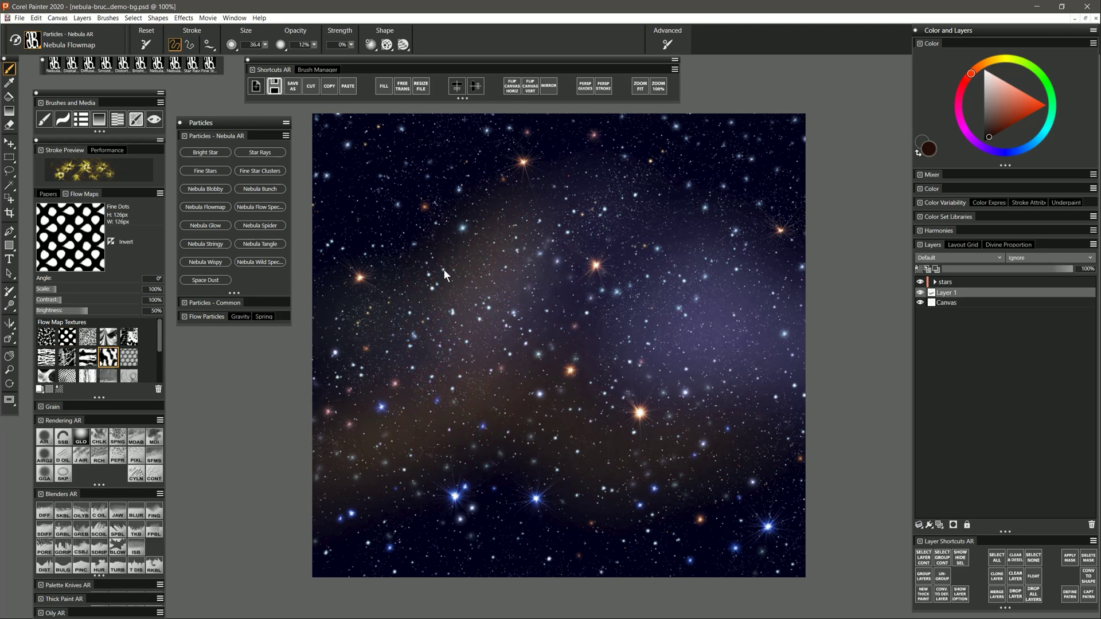
mouse_move(531, 258)
left_mouse_down()
mouse_move(511, 315)
mouse_move(574, 279)
mouse_move(538, 238)
mouse_move(585, 229)
mouse_move(594, 295)
mouse_move(594, 180)
mouse_move(568, 303)
mouse_move(491, 339)
mouse_move(552, 369)
mouse_move(592, 351)
mouse_move(523, 322)
left_mouse_up()
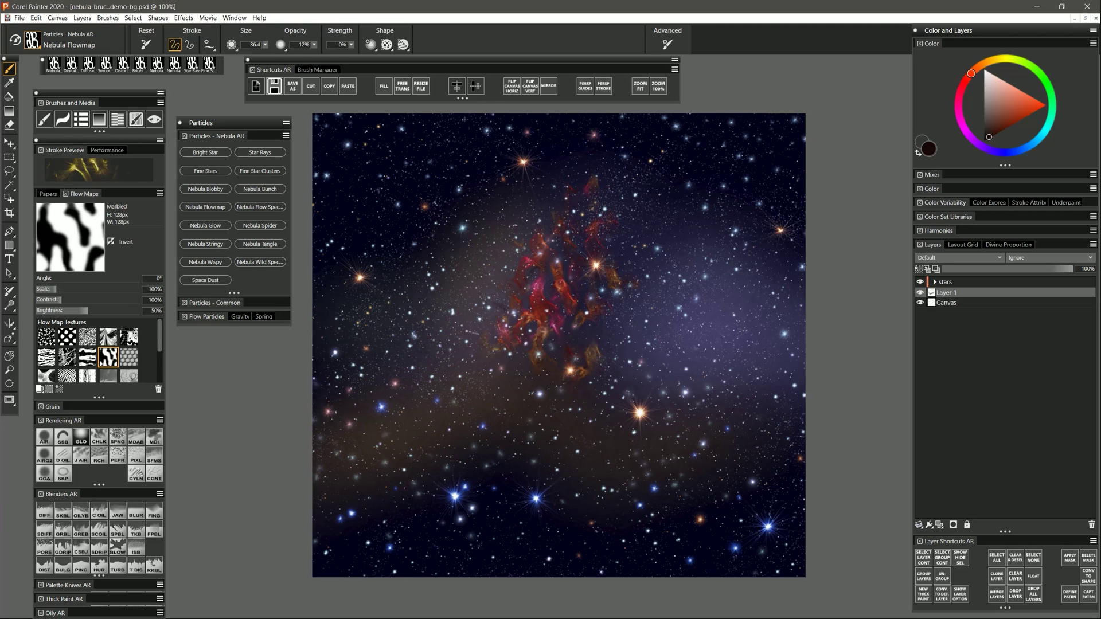
left_click_drag(58, 295, 80, 293)
mouse_move(498, 323)
left_mouse_down()
mouse_move(489, 266)
mouse_move(470, 334)
mouse_move(431, 289)
mouse_move(493, 364)
mouse_move(536, 394)
mouse_move(511, 363)
mouse_move(632, 446)
left_mouse_up()
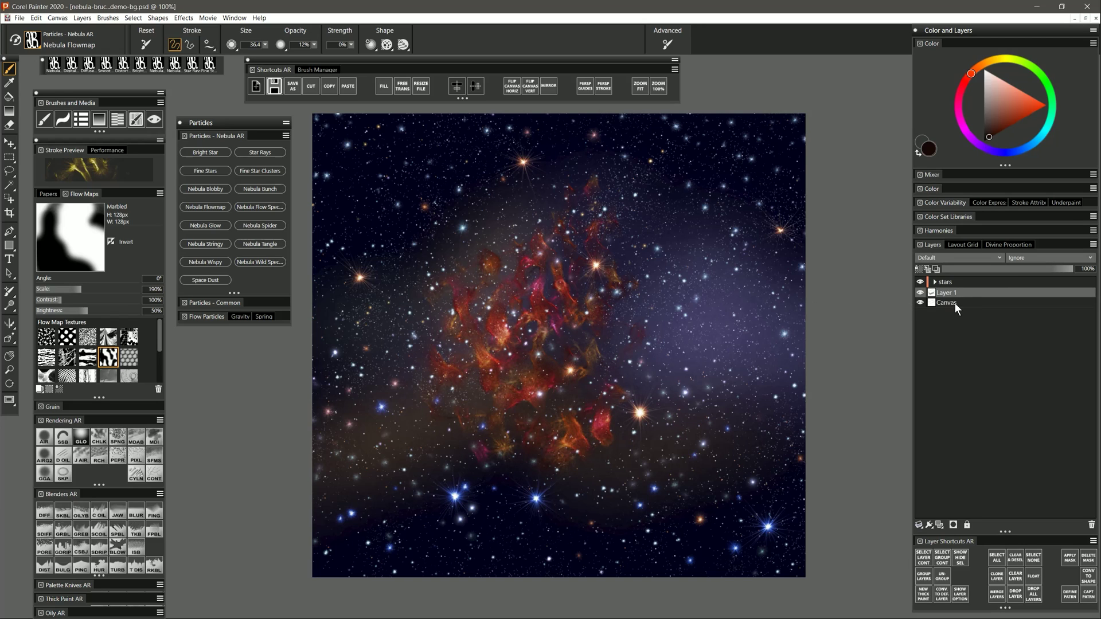
mouse_move(670, 305)
left_mouse_down()
mouse_move(714, 341)
mouse_move(717, 287)
mouse_move(691, 392)
mouse_move(664, 285)
mouse_move(712, 388)
mouse_move(693, 397)
left_mouse_up()
Set Layer 1's composite method to Screen and clear its painted nebula
left_click(935, 259)
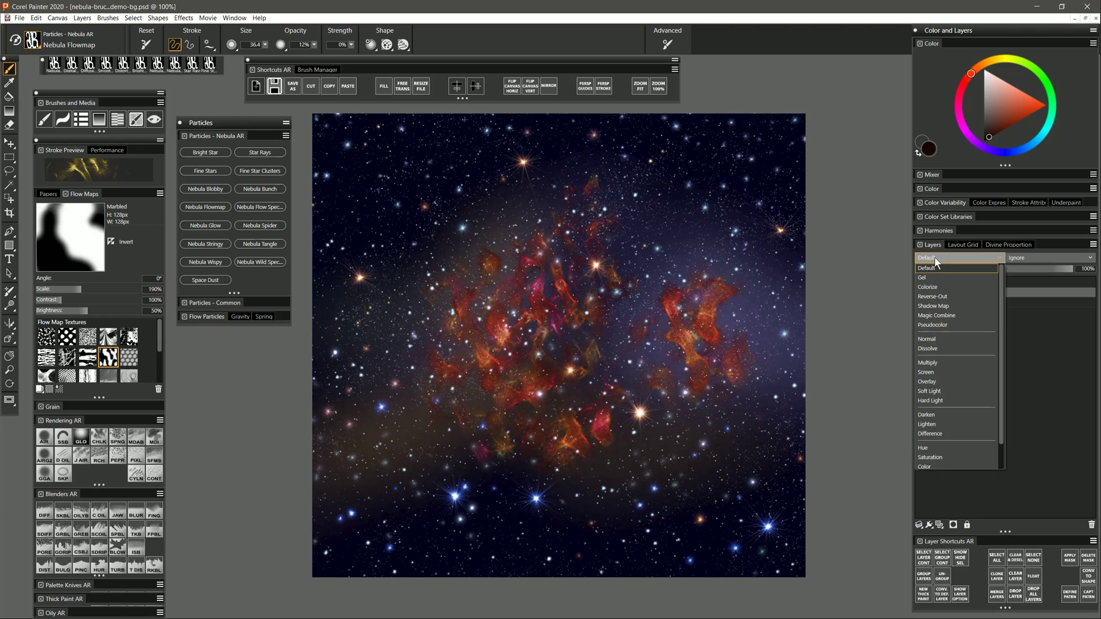
left_click(934, 372)
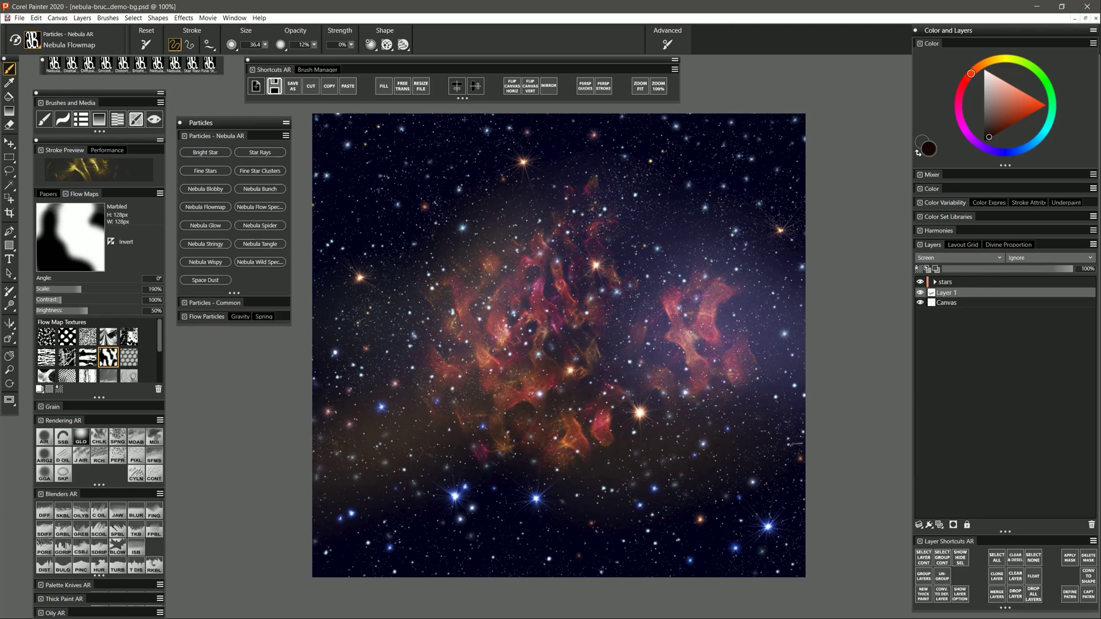
key("Delete")
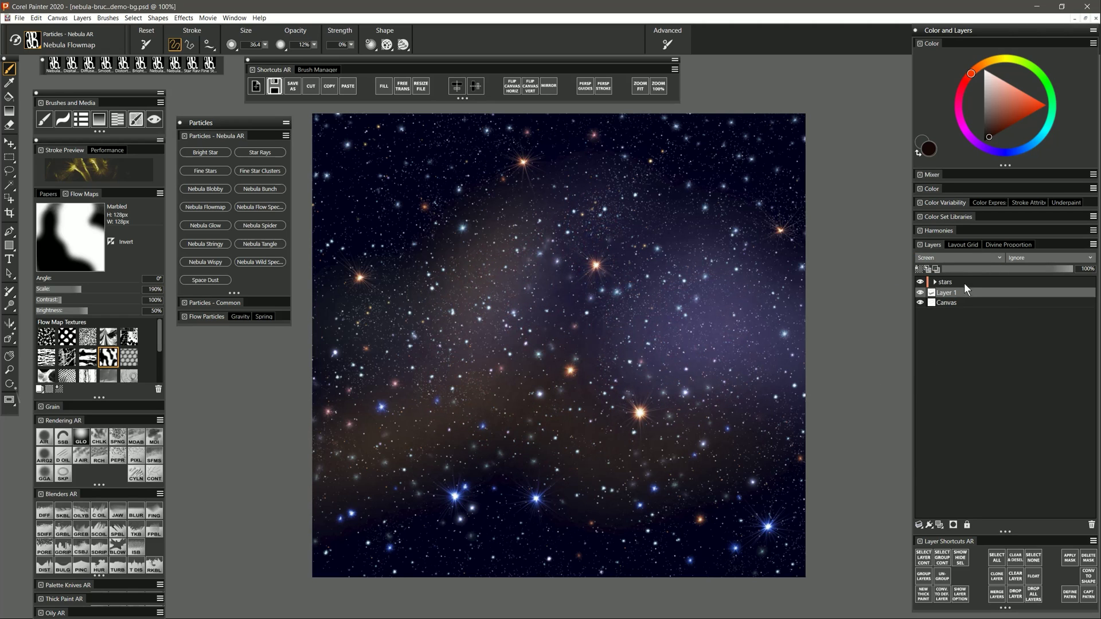
Hide the stars group and try painting a wispy orange and pink nebula in the middle with Nebula Flowmap and the Clouds flow map texture
left_click(920, 283)
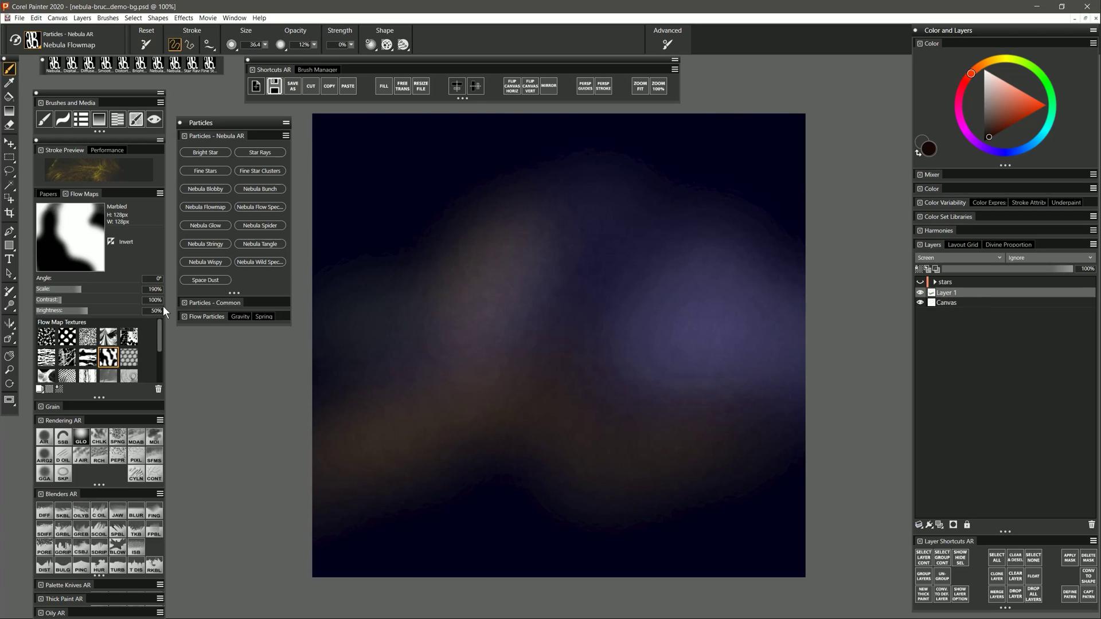
left_click(46, 336)
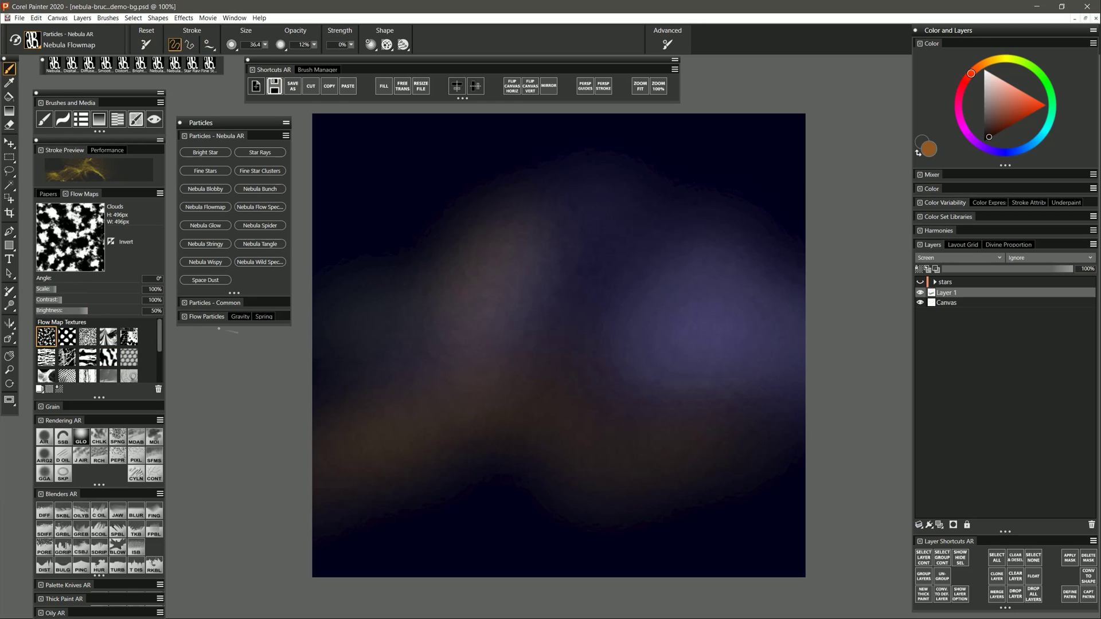
mouse_move(550, 270)
left_mouse_down()
mouse_move(586, 290)
mouse_move(574, 330)
mouse_move(608, 339)
mouse_move(548, 350)
mouse_move(506, 298)
mouse_move(506, 388)
mouse_move(589, 400)
mouse_move(641, 364)
mouse_move(617, 325)
mouse_move(639, 282)
mouse_move(593, 243)
mouse_move(652, 283)
mouse_move(657, 313)
mouse_move(610, 221)
mouse_move(509, 221)
mouse_move(475, 243)
mouse_move(494, 277)
mouse_move(430, 341)
mouse_move(465, 349)
mouse_move(463, 416)
mouse_move(593, 322)
left_mouse_up()
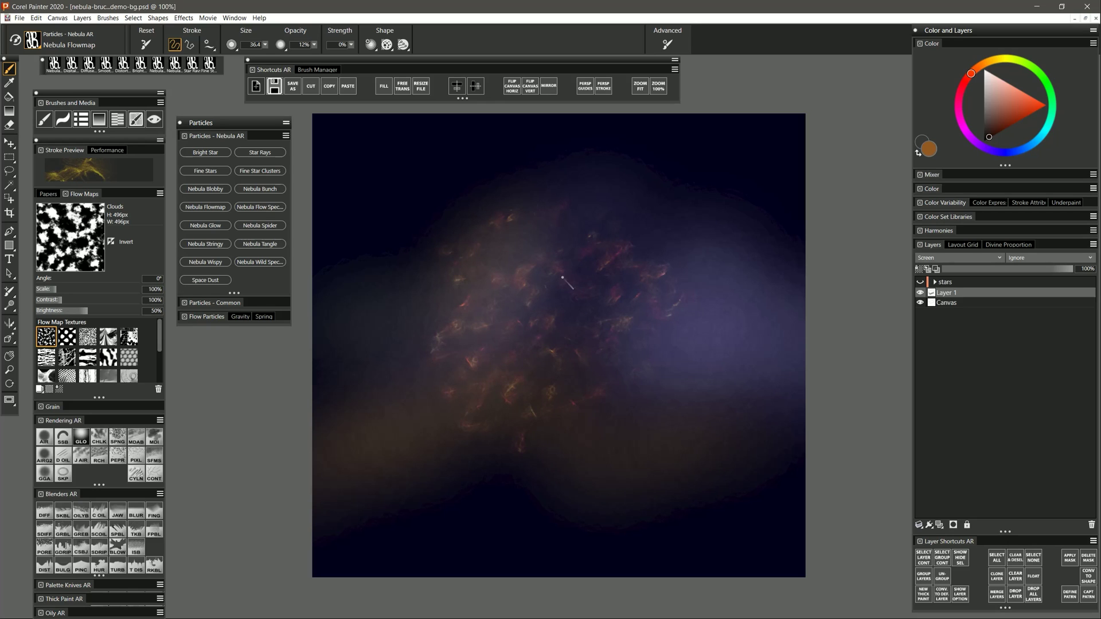
mouse_move(563, 277)
left_mouse_down()
mouse_move(542, 261)
mouse_move(528, 292)
mouse_move(541, 317)
mouse_move(574, 329)
mouse_move(592, 295)
mouse_move(564, 262)
mouse_move(516, 334)
mouse_move(539, 308)
mouse_move(547, 258)
mouse_move(528, 290)
mouse_move(532, 267)
mouse_move(573, 277)
mouse_move(524, 290)
mouse_move(573, 330)
mouse_move(571, 293)
left_mouse_up()
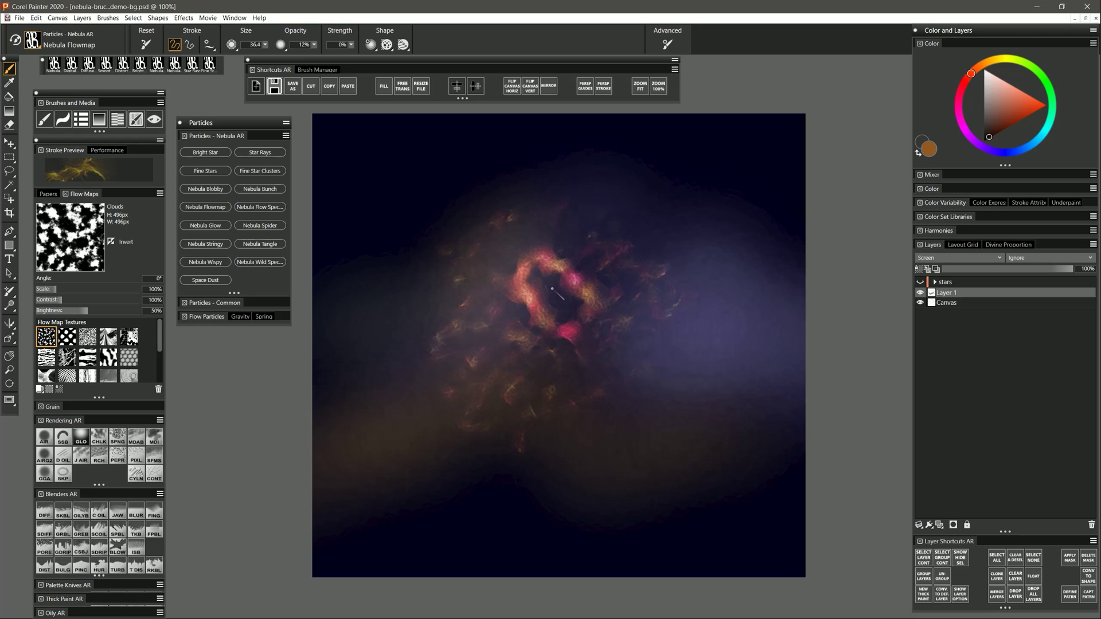
left_click_drag(554, 272, 542, 254)
mouse_move(508, 299)
left_mouse_down()
mouse_move(510, 251)
mouse_move(556, 229)
mouse_move(590, 285)
mouse_move(585, 330)
mouse_move(541, 356)
mouse_move(578, 393)
mouse_move(602, 369)
mouse_move(530, 361)
mouse_move(508, 387)
mouse_move(555, 403)
mouse_move(493, 390)
mouse_move(530, 442)
mouse_move(653, 326)
left_mouse_up()
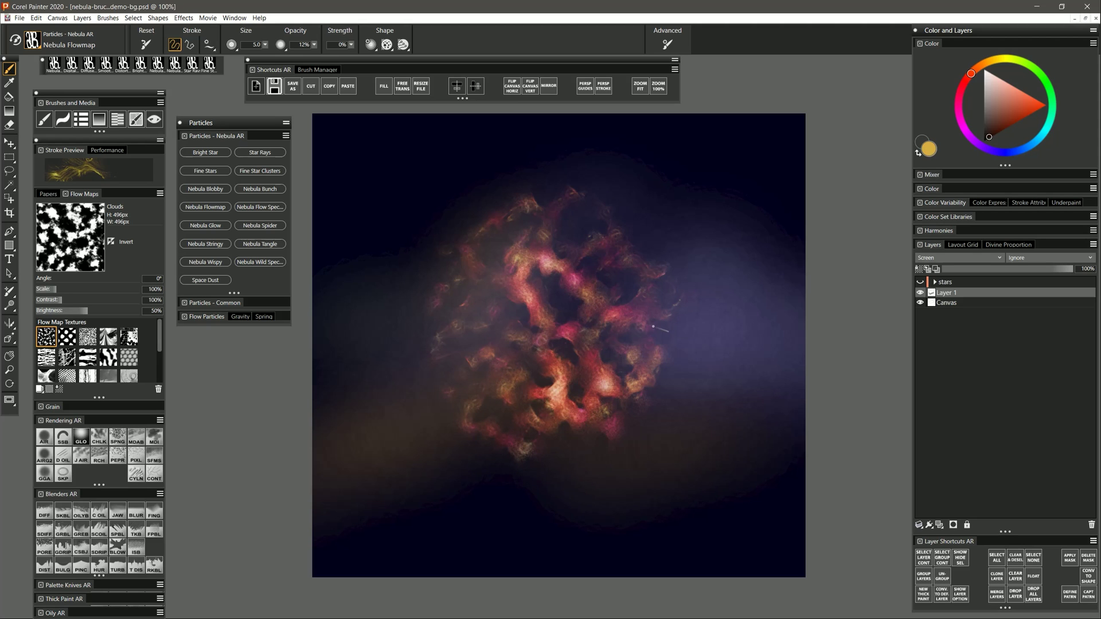
Try refining the nebula's bright edges with Smooth Palette Knife AR at size about 4.5, using a pink sampled from the nebula
left_click(64, 584)
left_click(63, 600)
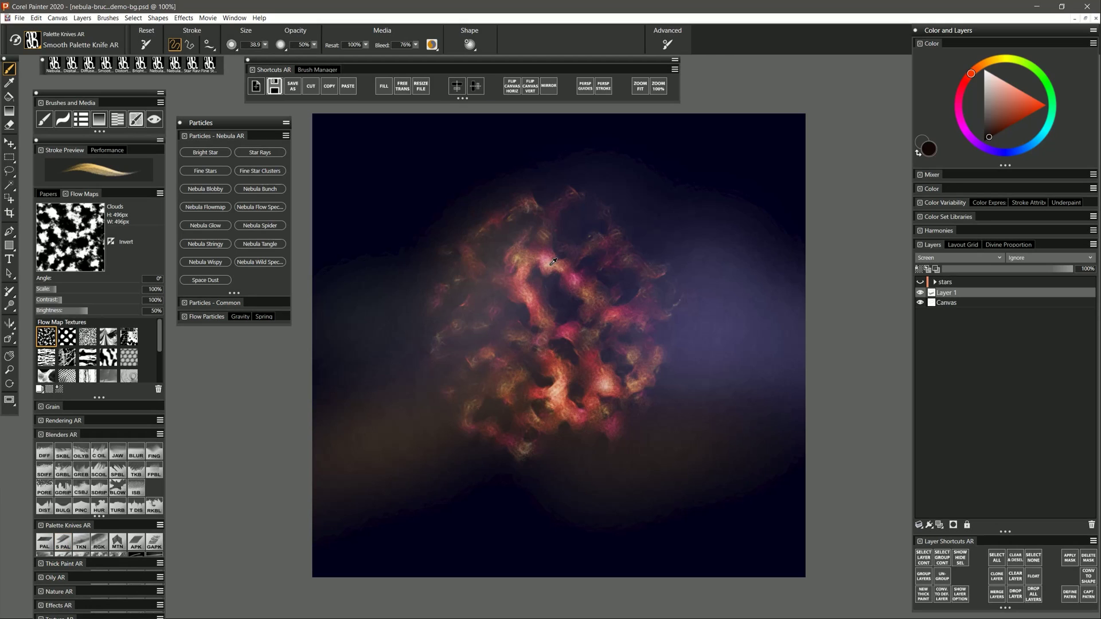
left_click(552, 262, "alt")
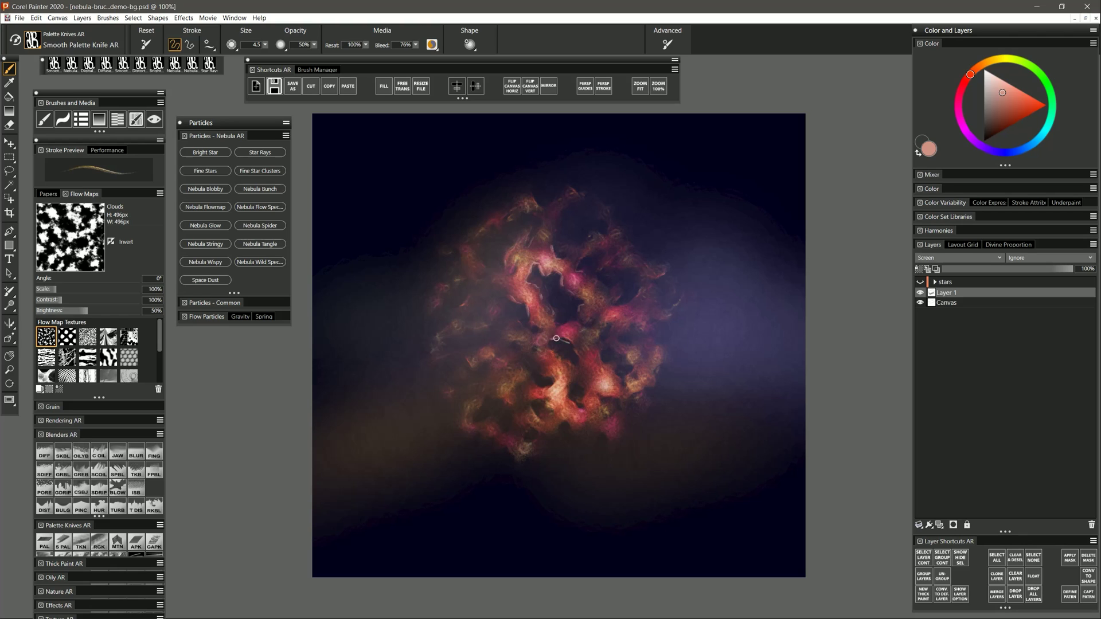
Remove the nebula painting from Layer 1 and show the stars group again
key("ctrl+z")
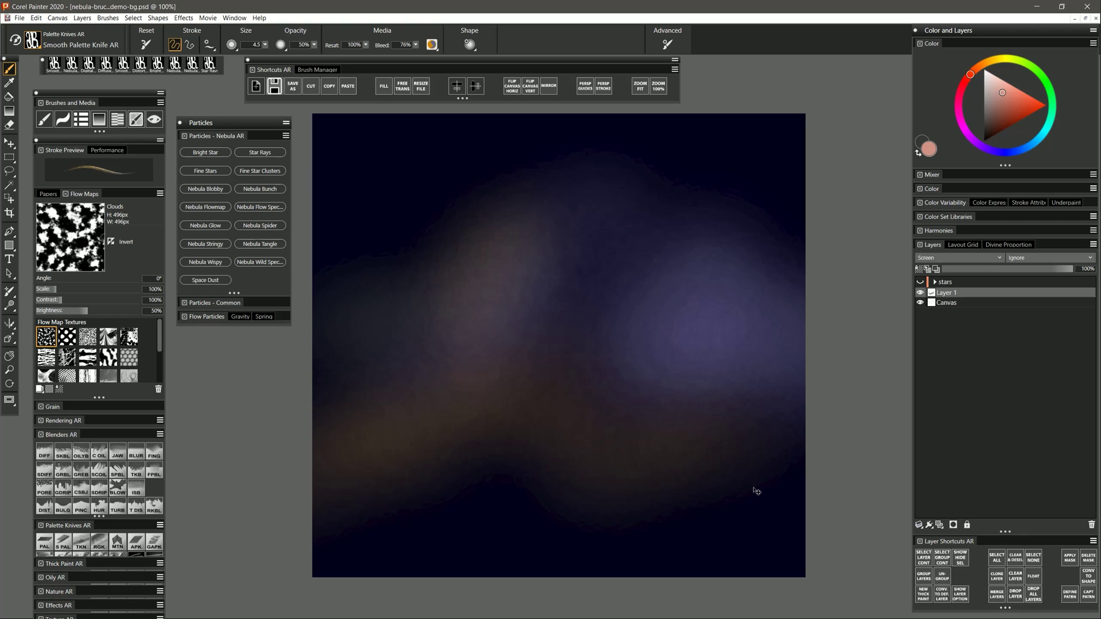
left_click(920, 282)
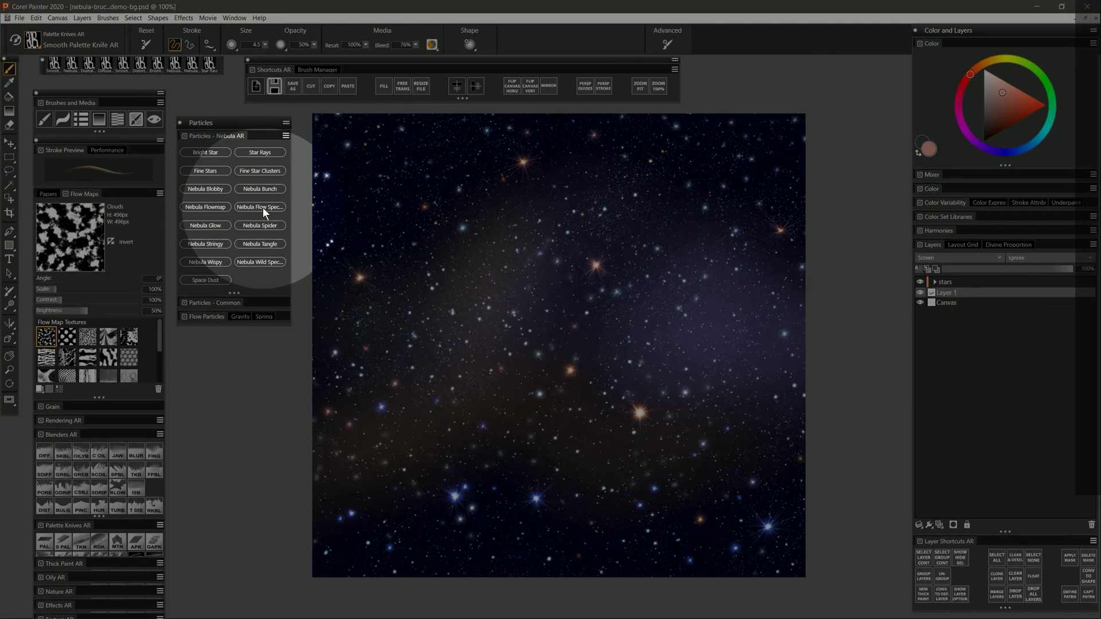
Paint speckled blue-violet nebula clouds across the middle of the starfield with Nebula Flow Speckle in dark purple
left_click(262, 206)
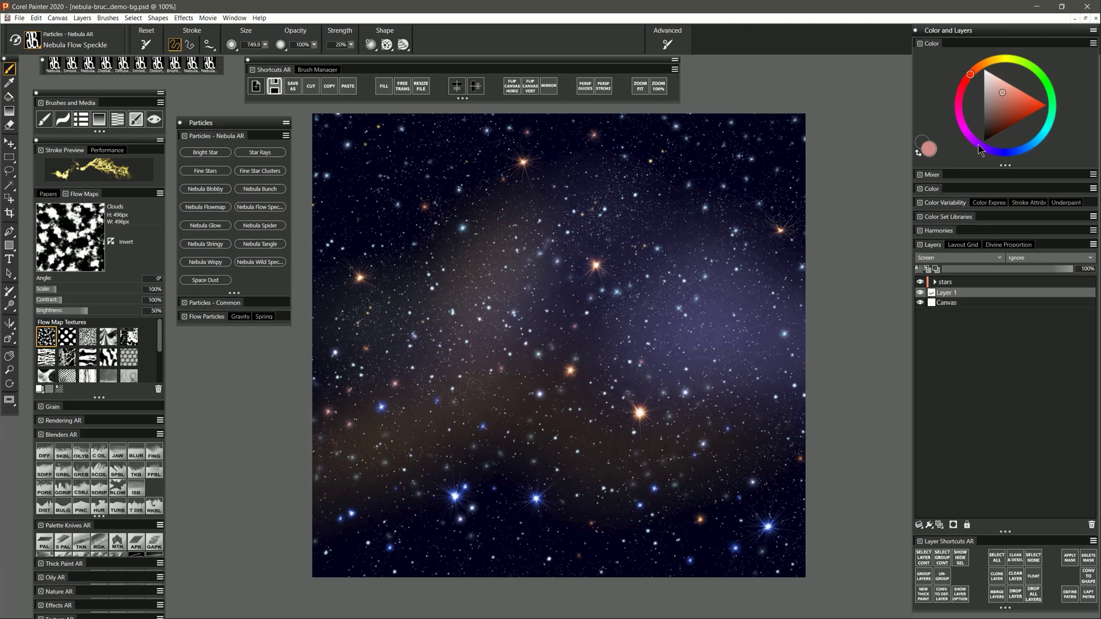
left_click(977, 144)
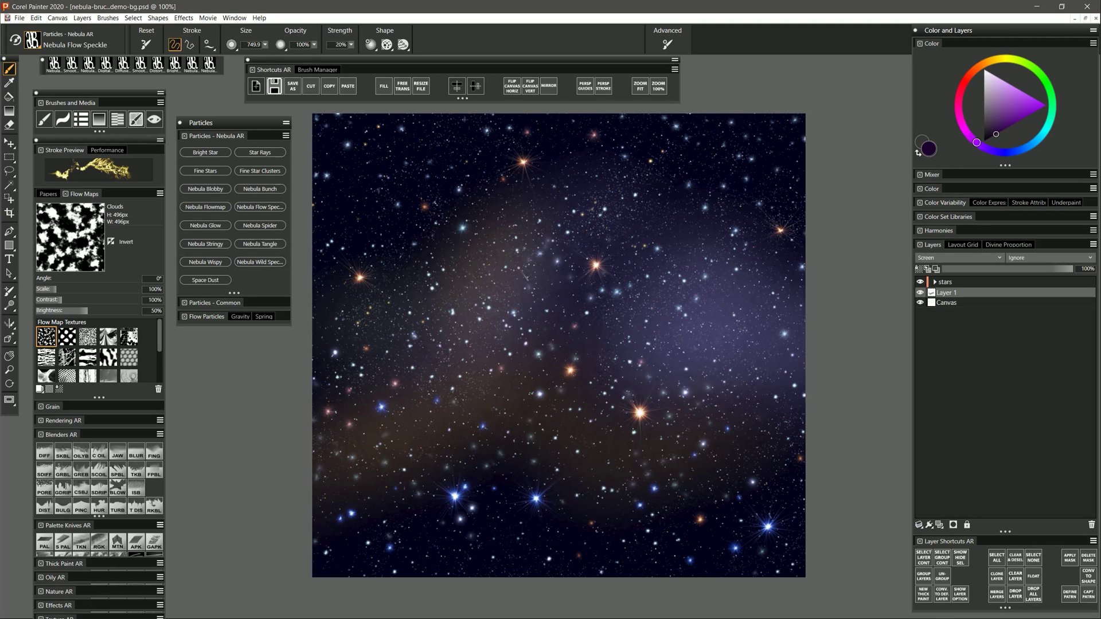
mouse_move(539, 287)
left_mouse_down()
mouse_move(499, 310)
mouse_move(619, 258)
mouse_move(574, 195)
mouse_move(442, 402)
mouse_move(602, 321)
mouse_move(676, 258)
mouse_move(539, 189)
mouse_move(436, 361)
mouse_move(638, 356)
mouse_move(728, 367)
left_mouse_up()
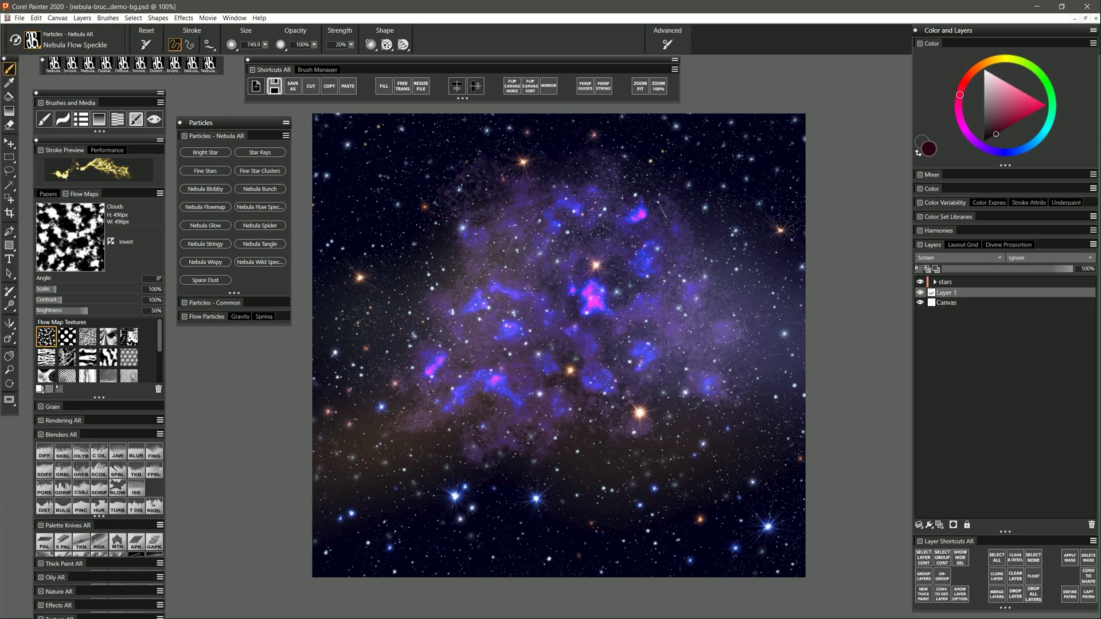
Paint dark crimson Nebula Flow Speckle clouds across the starfield's lower left and dark green clouds across its upper right
mouse_move(453, 258)
left_mouse_down()
mouse_move(401, 344)
mouse_move(508, 332)
mouse_move(459, 499)
mouse_move(401, 493)
left_mouse_up()
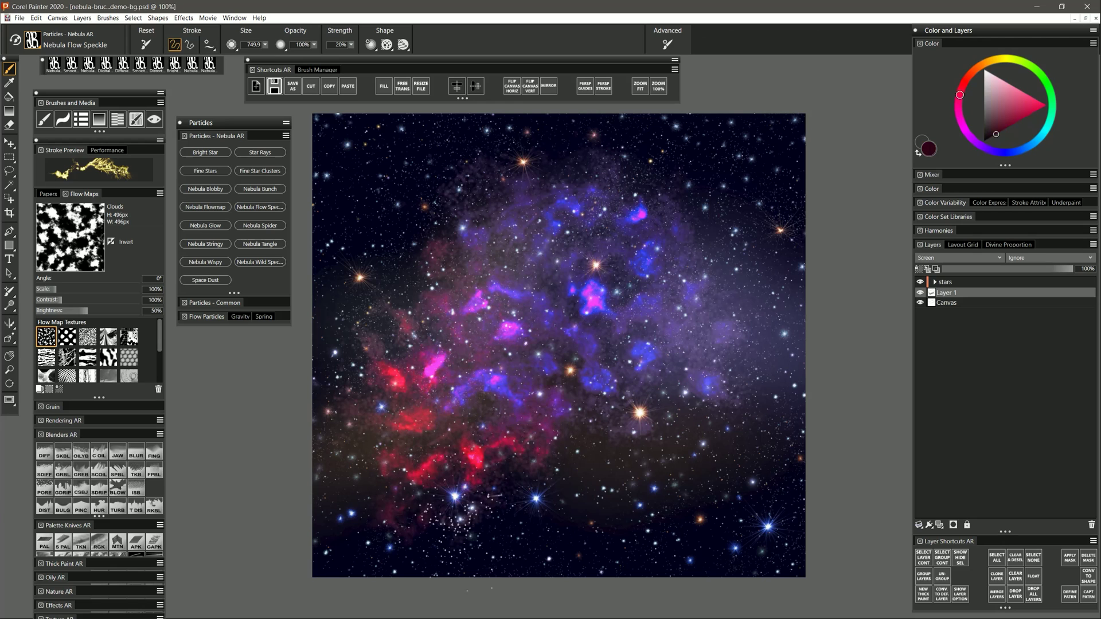
mouse_move(573, 487)
left_mouse_down()
mouse_move(424, 464)
mouse_move(515, 504)
left_mouse_up()
left_click(1027, 64)
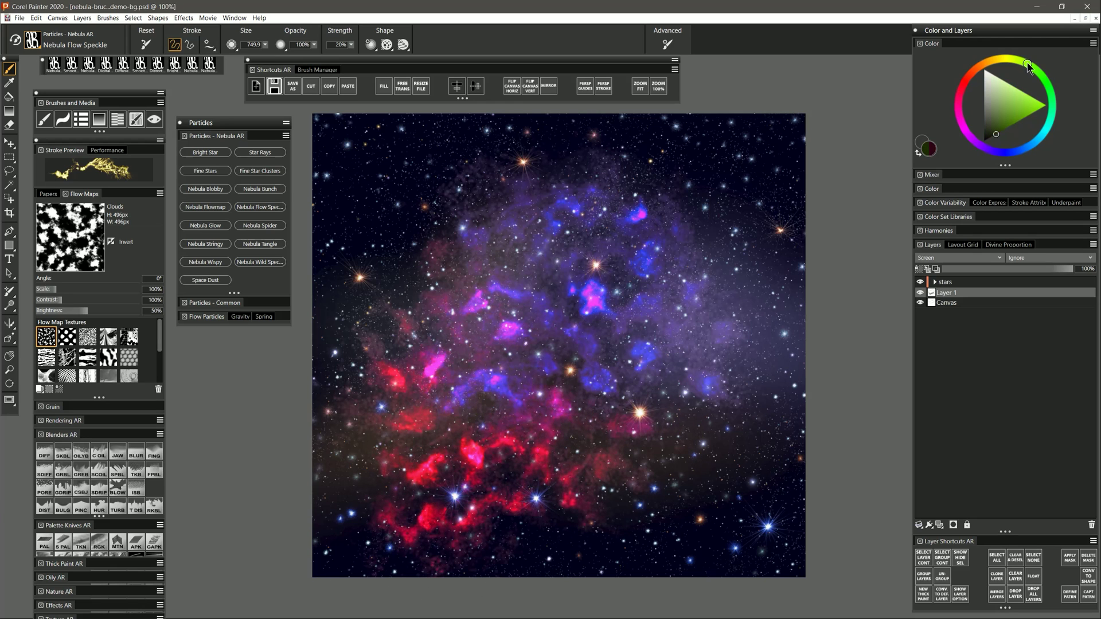
mouse_move(676, 172)
left_mouse_down()
mouse_move(780, 229)
mouse_move(797, 126)
mouse_move(642, 269)
mouse_move(723, 330)
left_mouse_up()
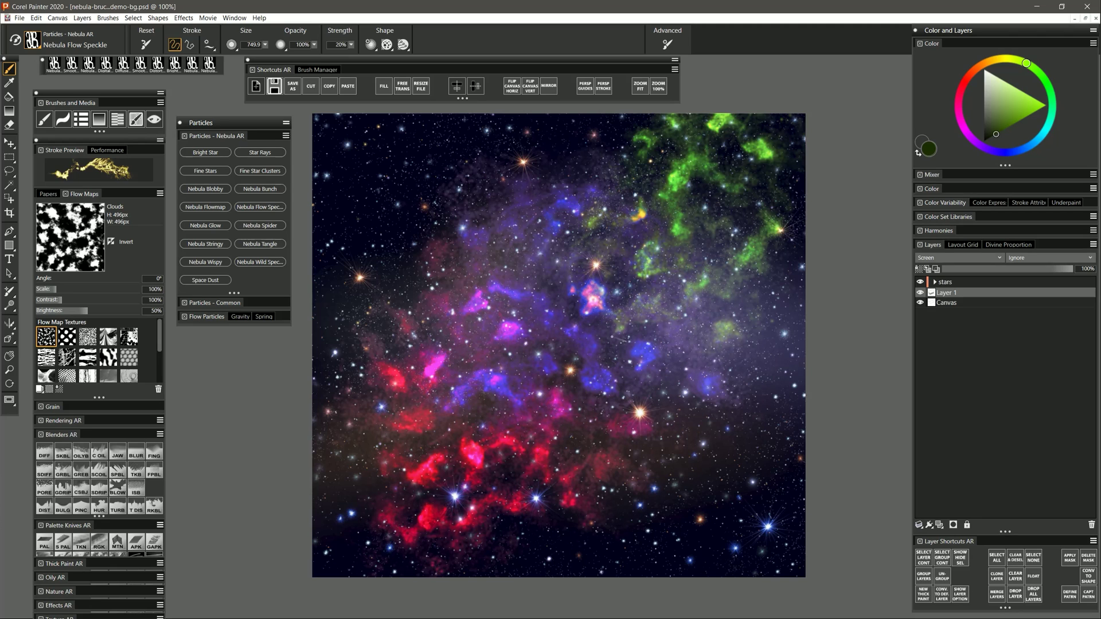
Apply a Zoom Blur with an amount of 5% to the nebula painting on Layer 1
left_click(183, 18)
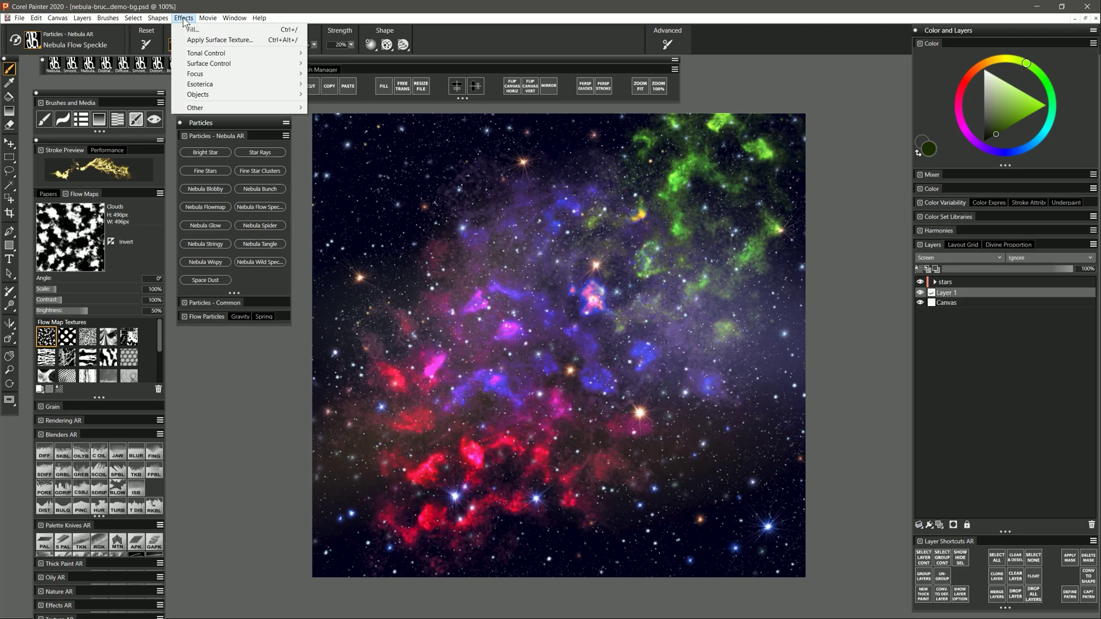
mouse_move(219, 73)
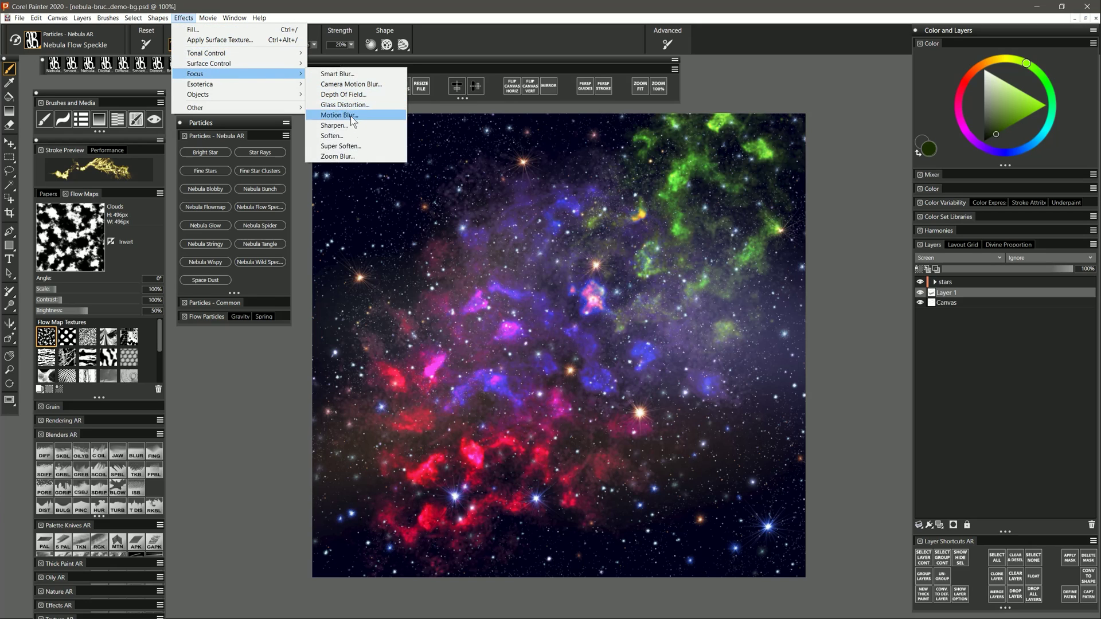
left_click(383, 182)
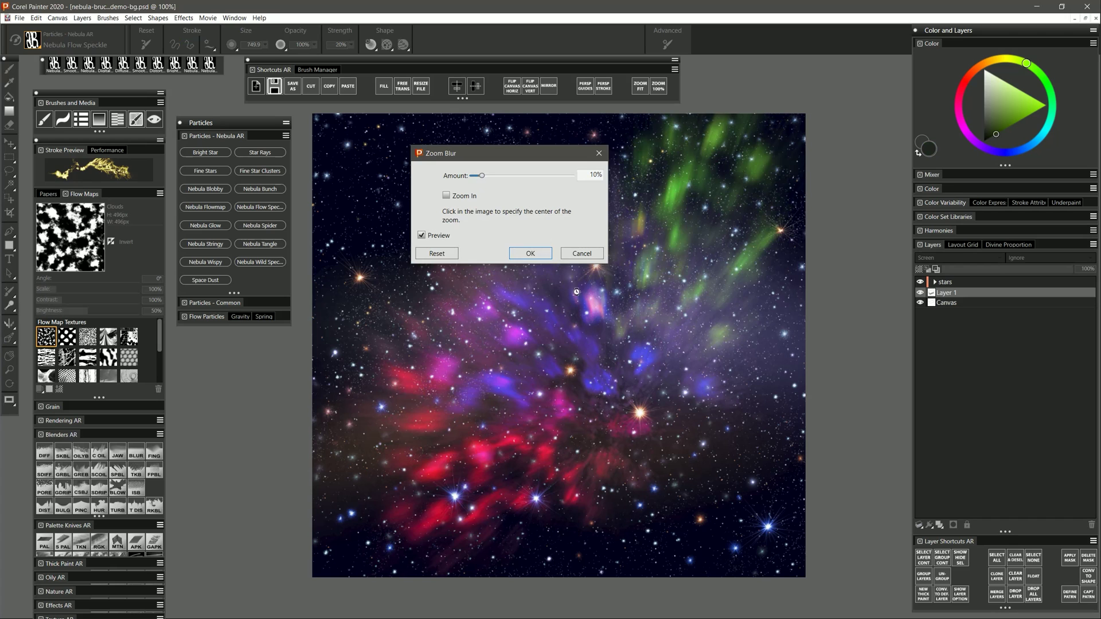
key("Left")
key("Left")
key("Left")
key("Left")
key("Left")
key("Left")
key("Left")
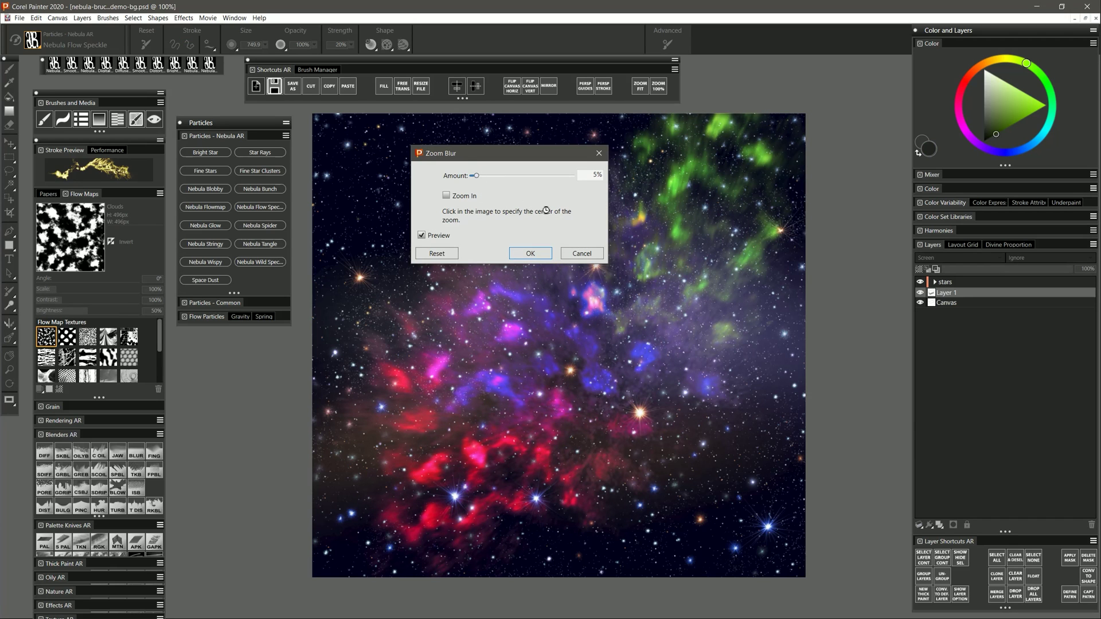
key("Return")
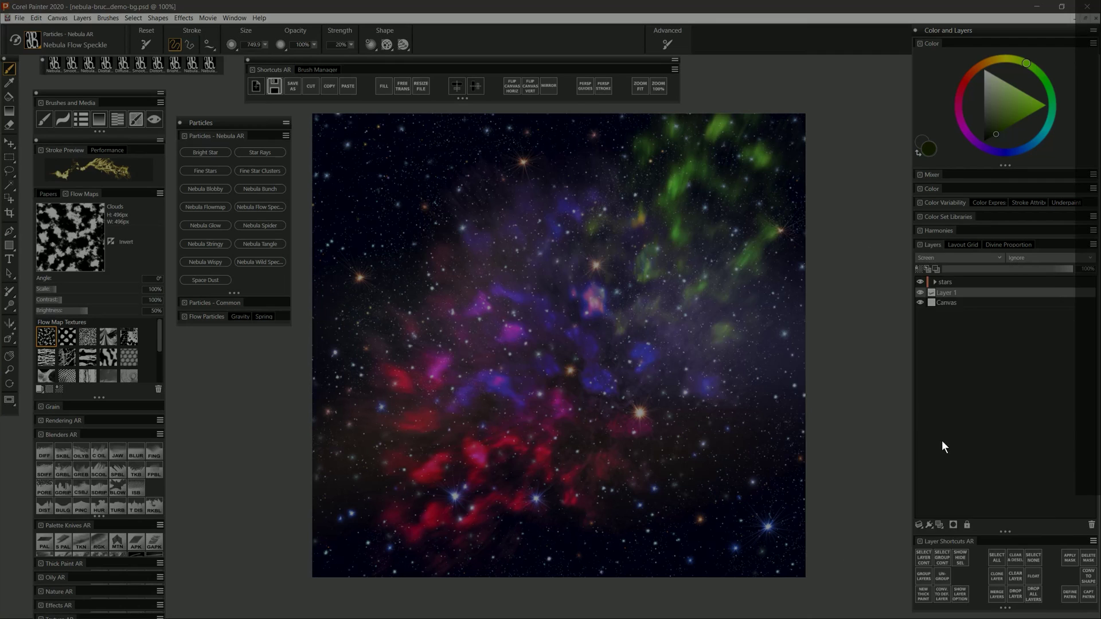
Add a new layer above Layer 1 and paint very dark blue Nebula Glow patches over the nebula's centre and lower left
left_click(940, 524)
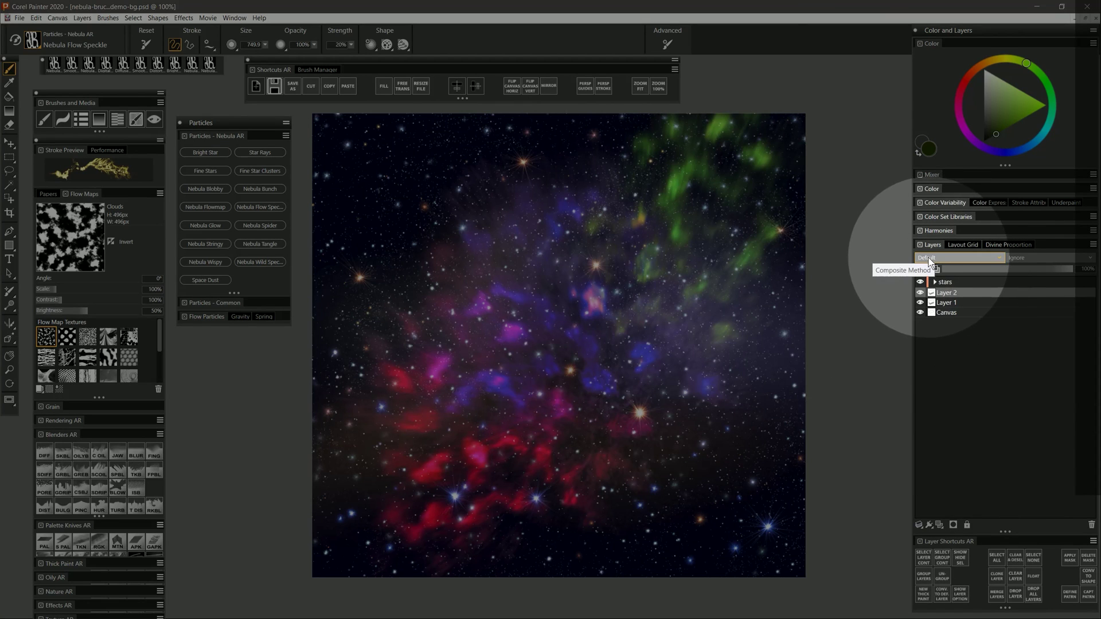
left_click(212, 225)
left_click(1004, 152)
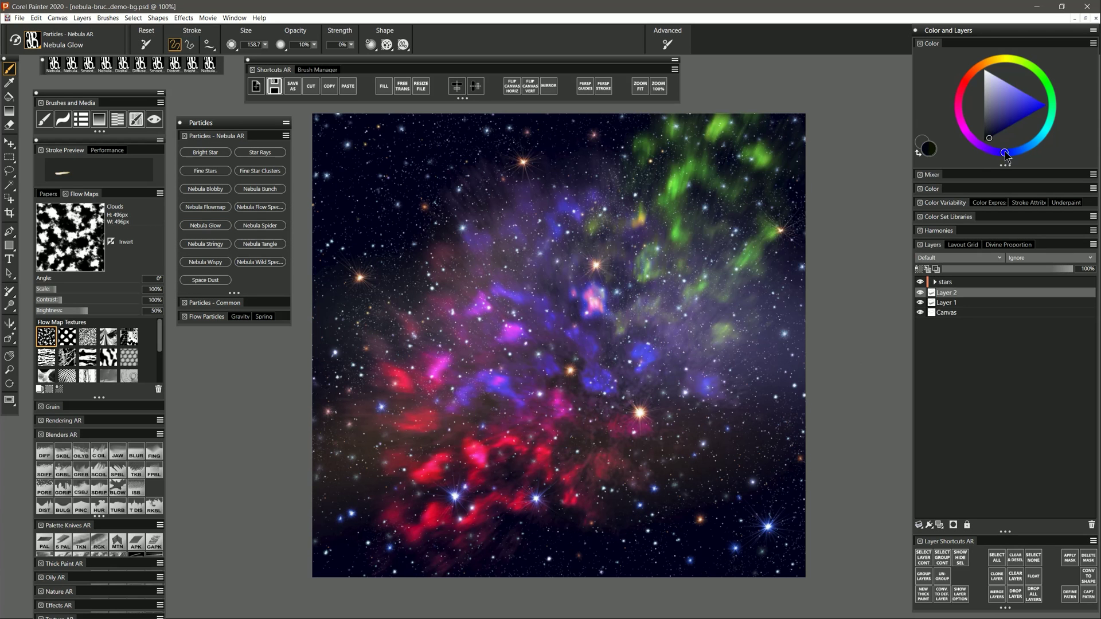
left_click(988, 139)
mouse_move(512, 310)
left_mouse_down()
mouse_move(495, 298)
mouse_move(504, 304)
mouse_move(484, 315)
mouse_move(521, 270)
mouse_move(505, 309)
mouse_move(531, 315)
mouse_move(550, 287)
mouse_move(559, 321)
left_mouse_up()
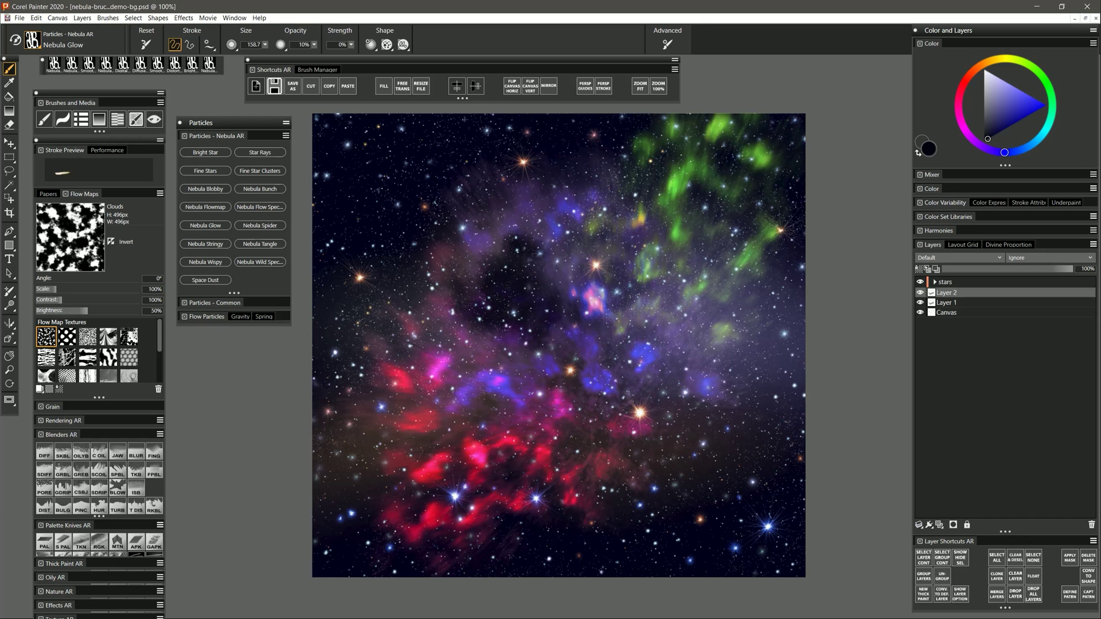
mouse_move(508, 412)
left_mouse_down()
mouse_move(502, 436)
mouse_move(507, 367)
mouse_move(512, 429)
mouse_move(484, 464)
left_mouse_up()
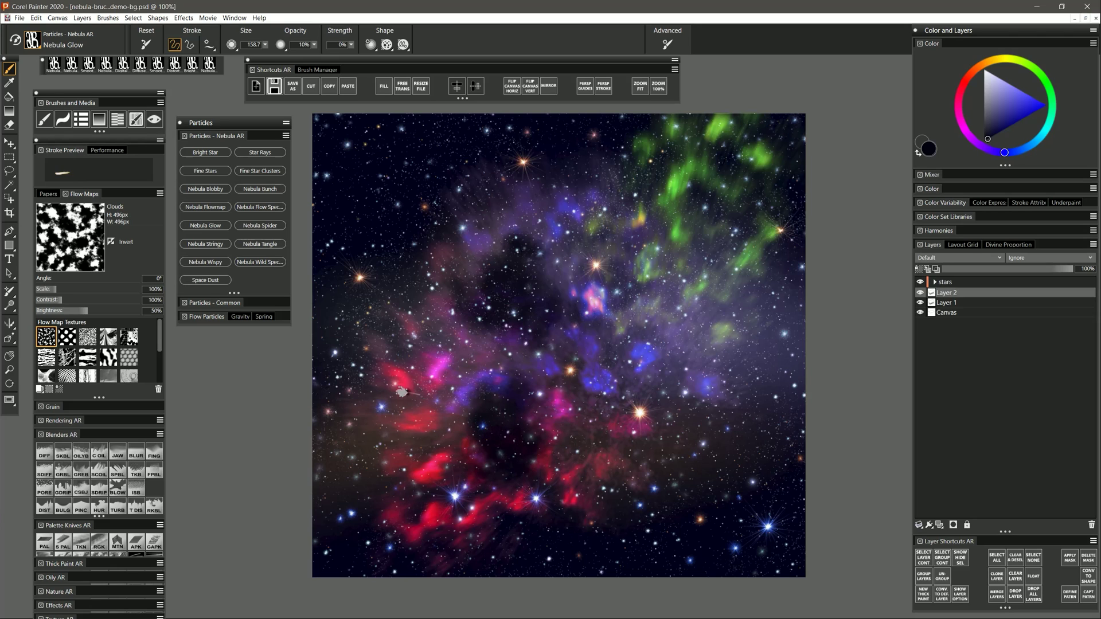
mouse_move(413, 427)
left_mouse_down()
mouse_move(401, 396)
mouse_move(428, 405)
left_mouse_up()
mouse_move(614, 339)
left_mouse_down()
mouse_move(600, 356)
mouse_move(624, 378)
mouse_move(591, 367)
left_mouse_up()
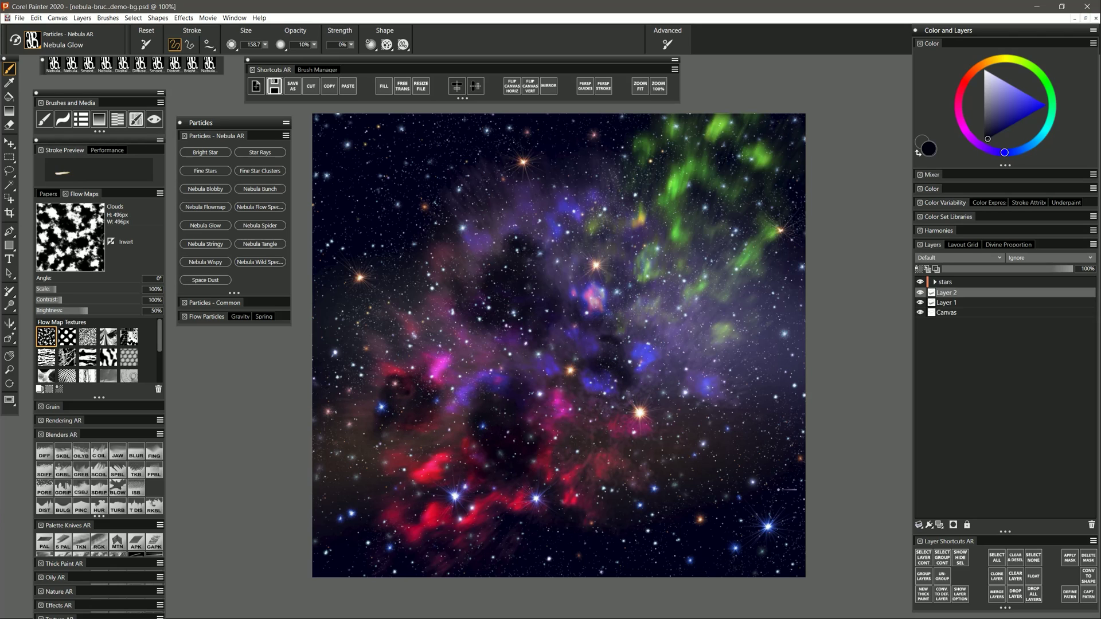
On Layer 1, paint dark purple Nebula Glow over the nebula's upper centre and the area just below its middle
left_click(953, 303)
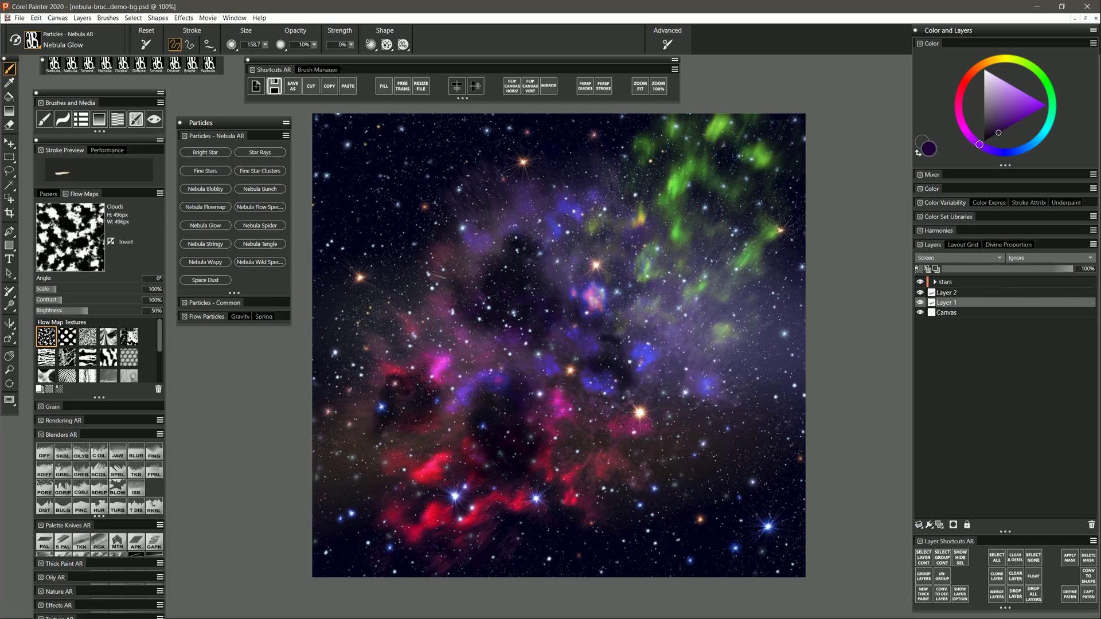
mouse_move(565, 295)
left_mouse_down()
mouse_move(591, 266)
mouse_move(559, 281)
mouse_move(553, 241)
mouse_move(531, 347)
left_mouse_up()
key("ctrl+z")
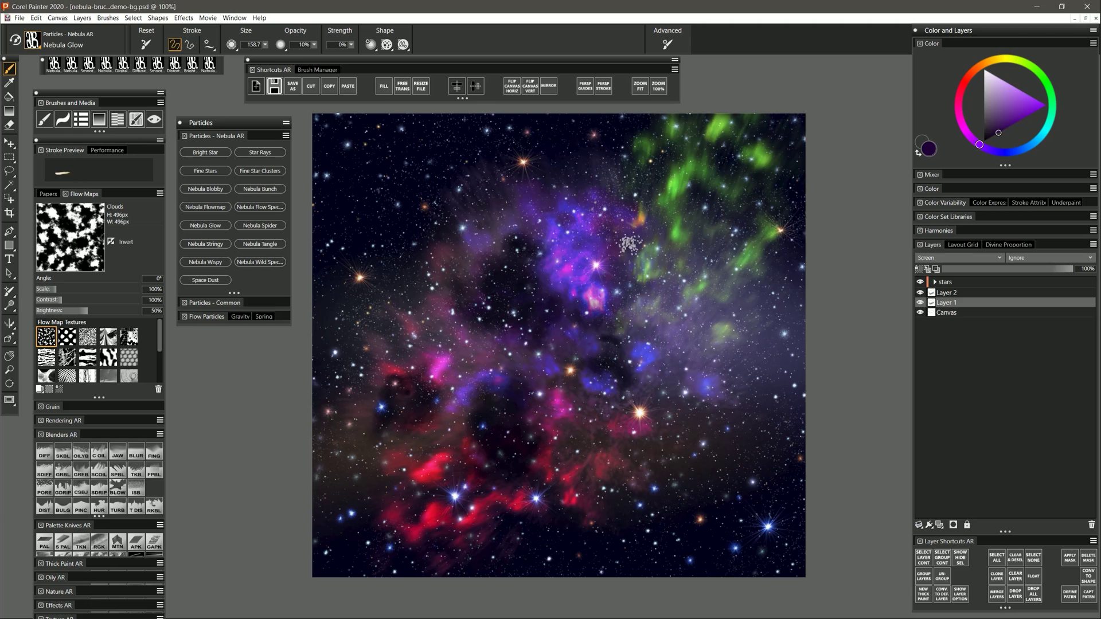
mouse_move(551, 384)
left_mouse_down()
mouse_move(595, 378)
mouse_move(522, 375)
mouse_move(572, 346)
mouse_move(595, 365)
left_mouse_up()
key("ctrl+z")
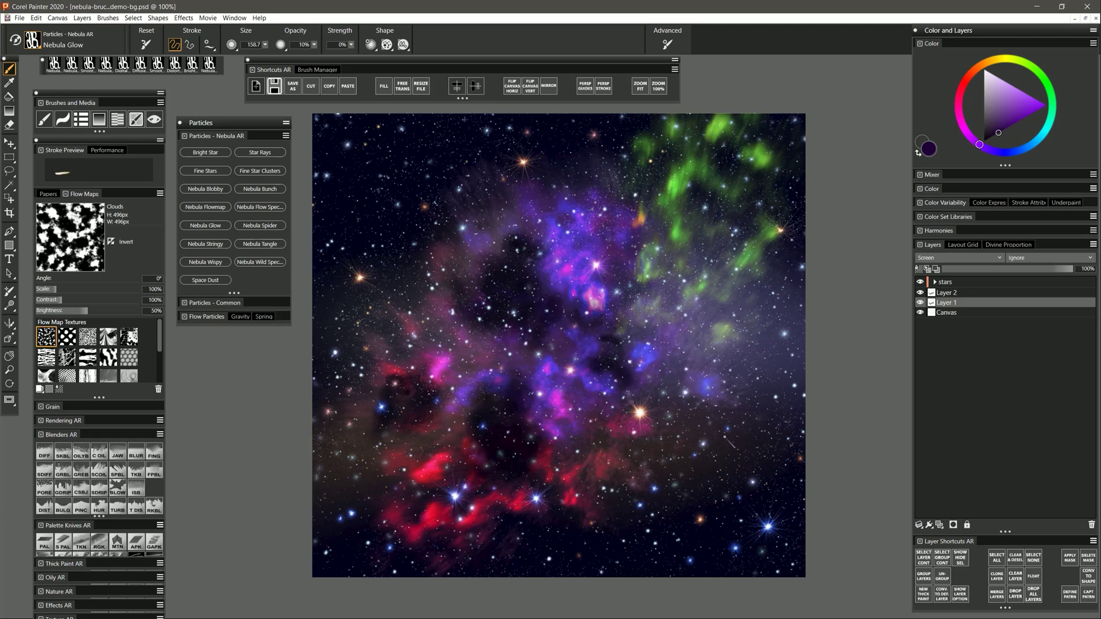
mouse_move(702, 475)
left_mouse_down()
mouse_move(678, 491)
mouse_move(704, 487)
mouse_move(671, 486)
mouse_move(695, 504)
mouse_move(718, 492)
mouse_move(633, 502)
mouse_move(651, 528)
mouse_move(781, 437)
mouse_move(700, 524)
left_mouse_up()
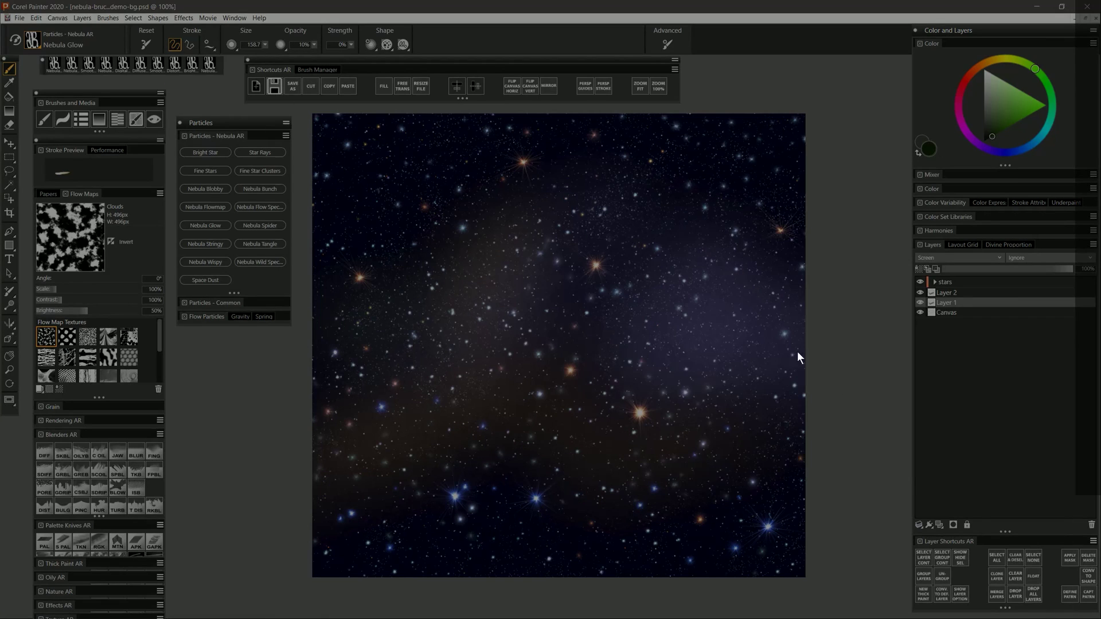
Paint branching Nebula Spider filaments across the cleared starfield, dark green at the centre with dark purple and dark blue around it
left_click(262, 226)
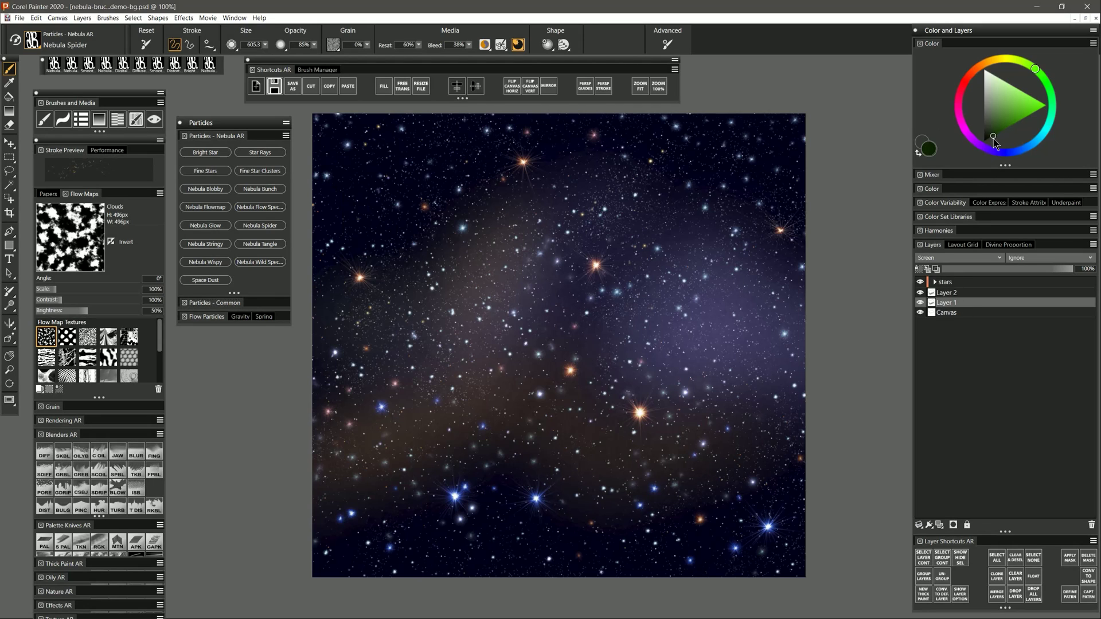
mouse_move(516, 308)
left_mouse_down()
mouse_move(549, 243)
mouse_move(567, 265)
mouse_move(541, 301)
mouse_move(598, 200)
mouse_move(615, 208)
mouse_move(601, 266)
mouse_move(656, 271)
mouse_move(635, 199)
mouse_move(656, 187)
mouse_move(671, 244)
mouse_move(698, 276)
mouse_move(630, 289)
mouse_move(611, 339)
mouse_move(549, 343)
mouse_move(500, 303)
mouse_move(468, 239)
mouse_move(498, 225)
mouse_move(476, 262)
mouse_move(430, 272)
mouse_move(482, 163)
left_mouse_up()
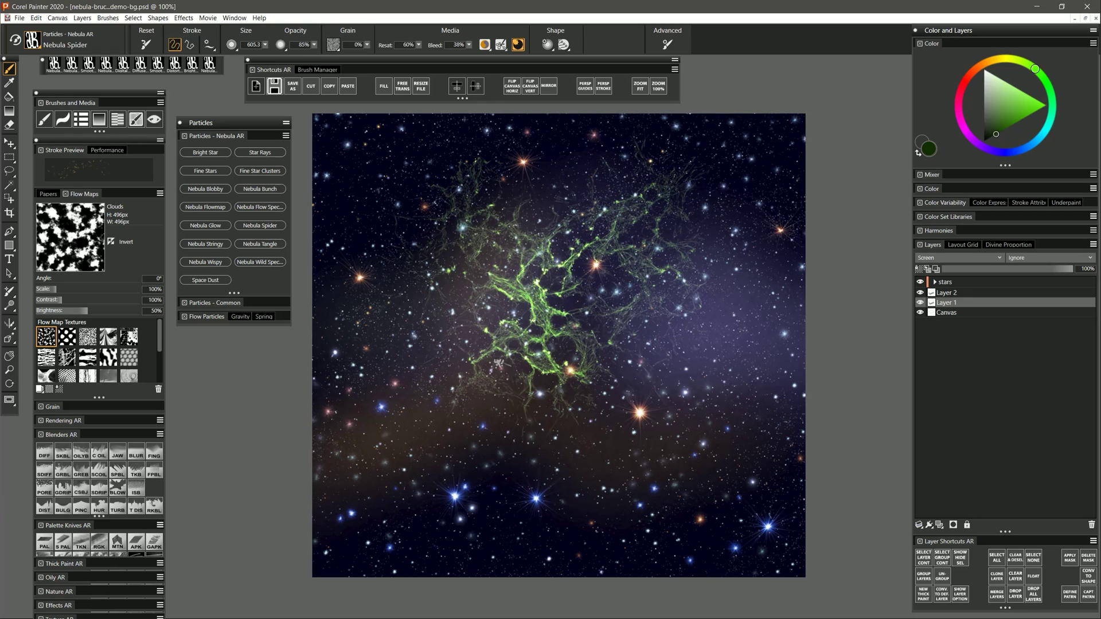
mouse_move(499, 363)
left_mouse_down()
mouse_move(437, 379)
mouse_move(474, 407)
mouse_move(562, 399)
mouse_move(511, 281)
mouse_move(630, 333)
left_mouse_up()
left_click(977, 144)
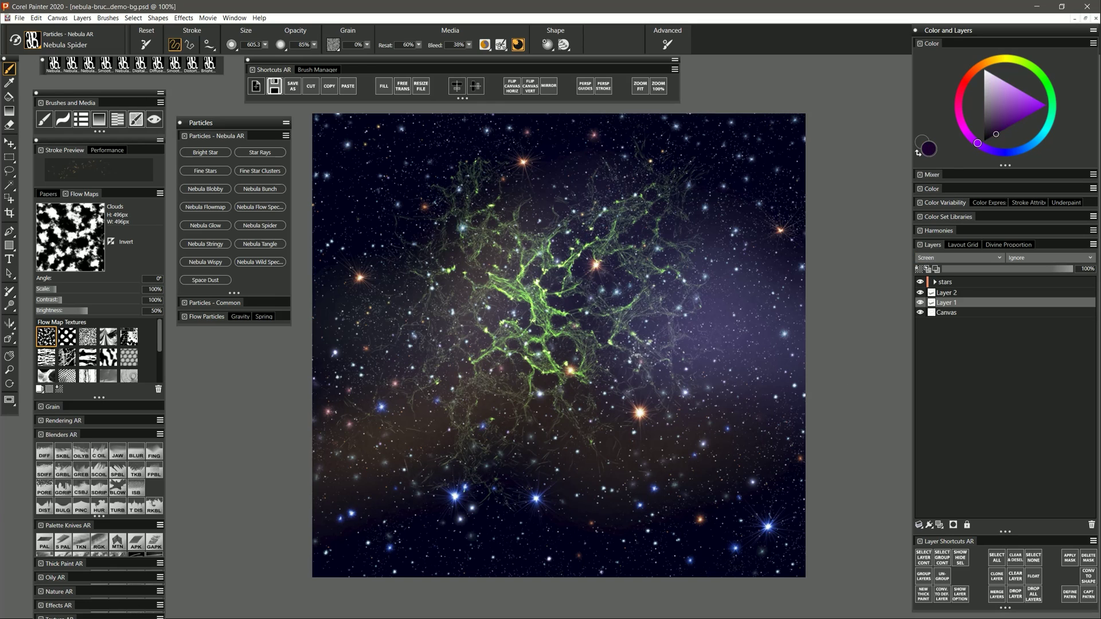
left_click(1022, 150)
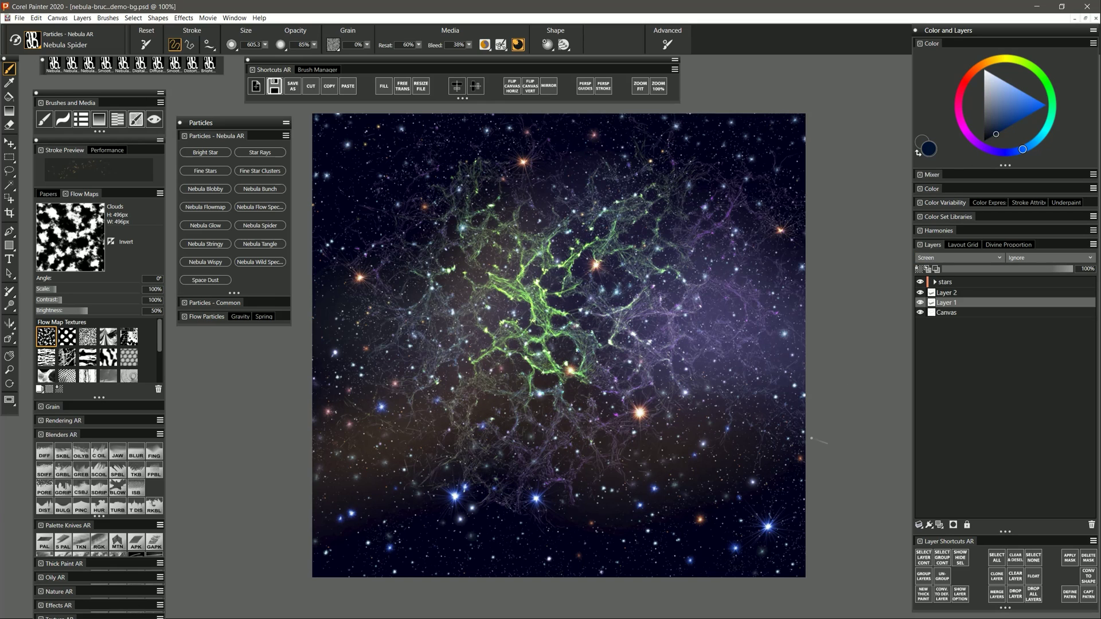
Drop Layer 1 onto the canvas and soften the outer filaments with Diffuse Blur AR
key("Delete")
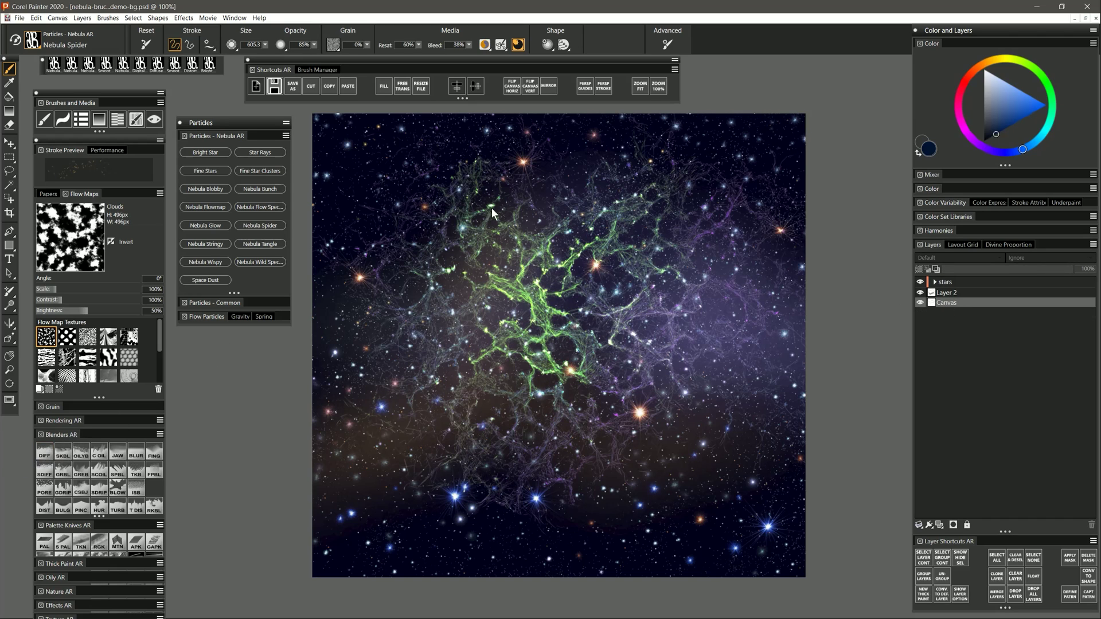
key("b")
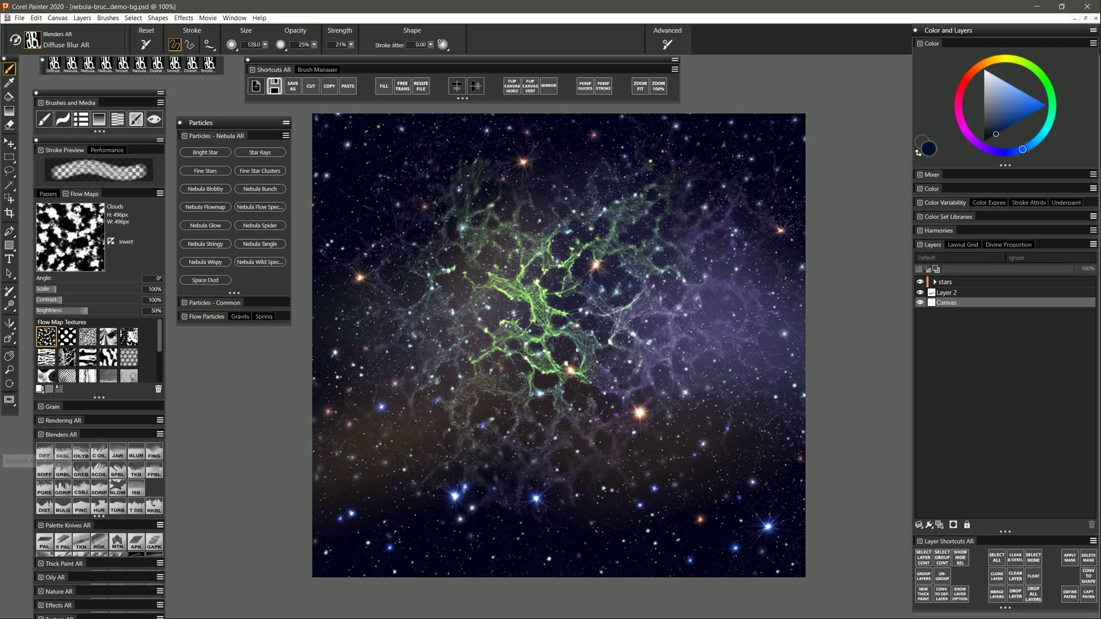
Smear the bright green central filaments into solid shapes using Smooth Knife Blender at size 11
left_click(62, 452)
key("bracketleft")
key("bracketleft")
key("bracketleft")
key("bracketleft")
key("bracketleft")
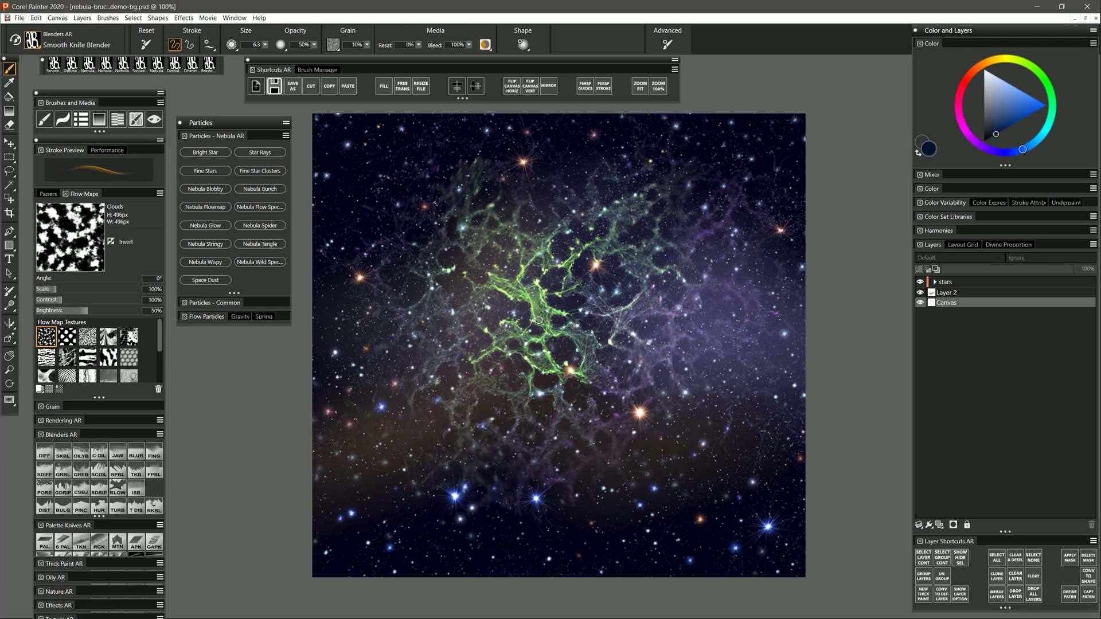
key("bracketright")
key("bracketright")
left_click_drag(542, 304, 500, 341)
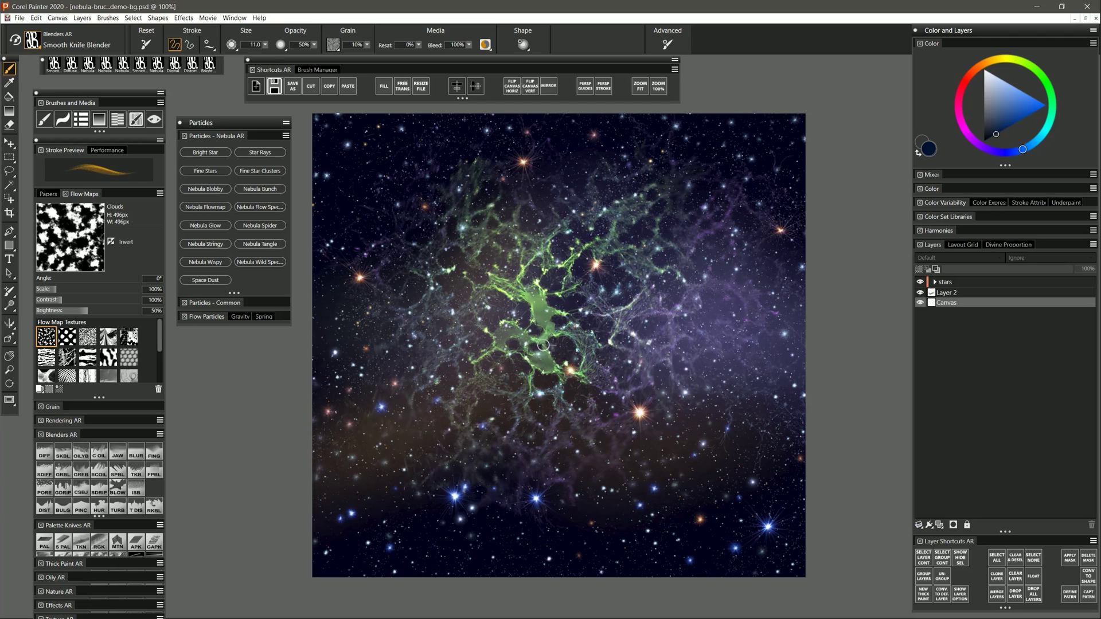
left_click_drag(541, 343, 496, 287)
Paint dark magenta Nebula Stringy strands around the green nebula on Layer 2 and set the layer's composite method to Screen
left_click(954, 294)
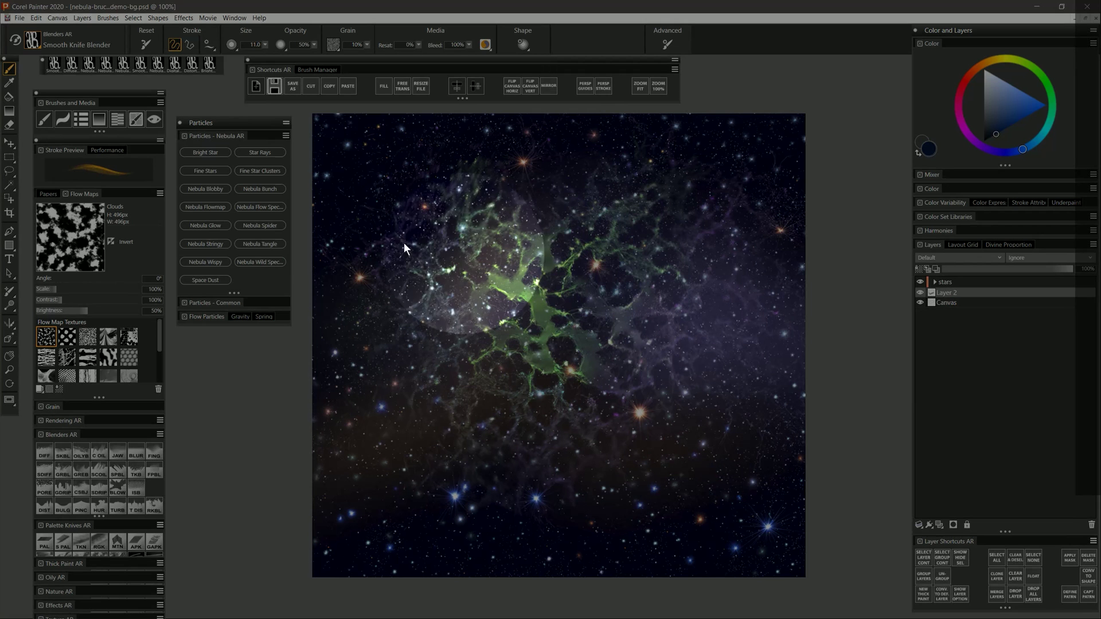
left_click(207, 244)
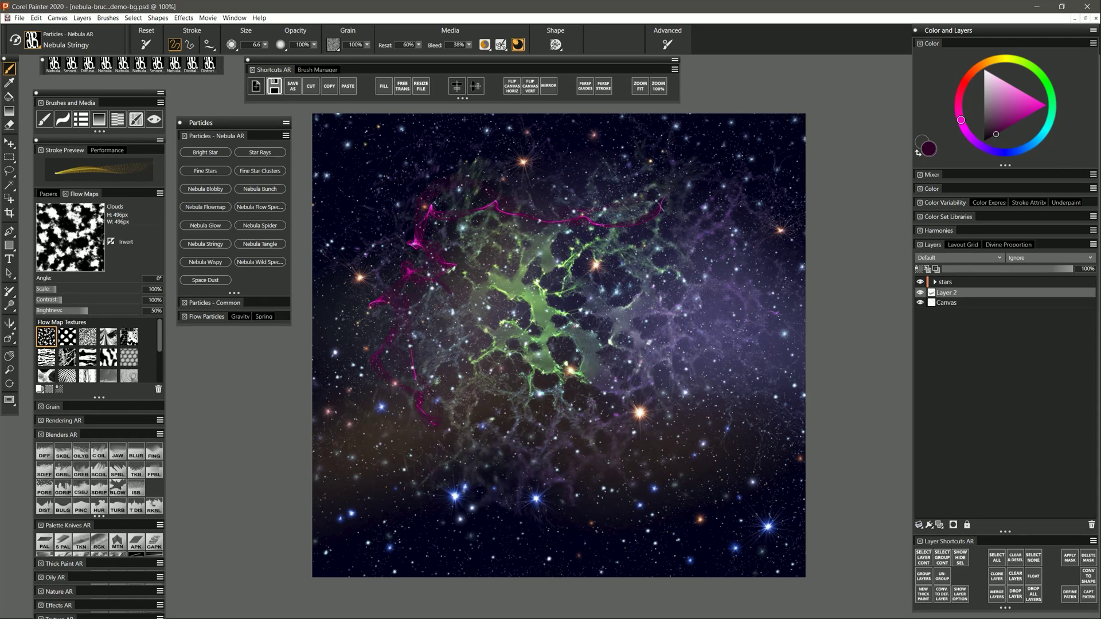
mouse_move(418, 223)
left_mouse_down()
mouse_move(450, 430)
mouse_move(447, 394)
mouse_move(626, 390)
left_mouse_up()
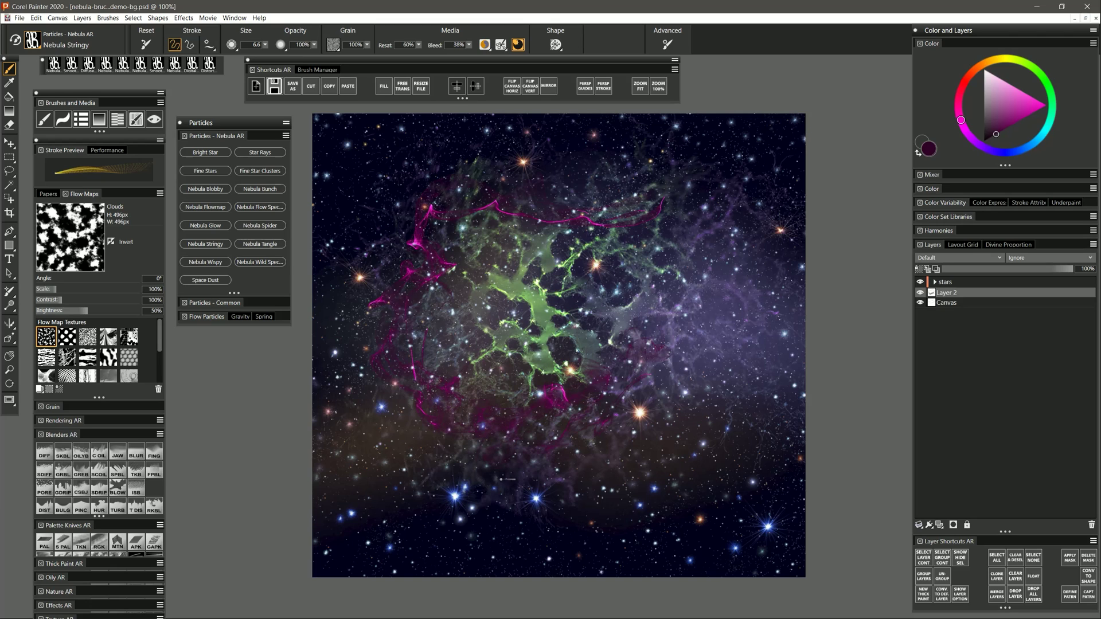
left_click(939, 256)
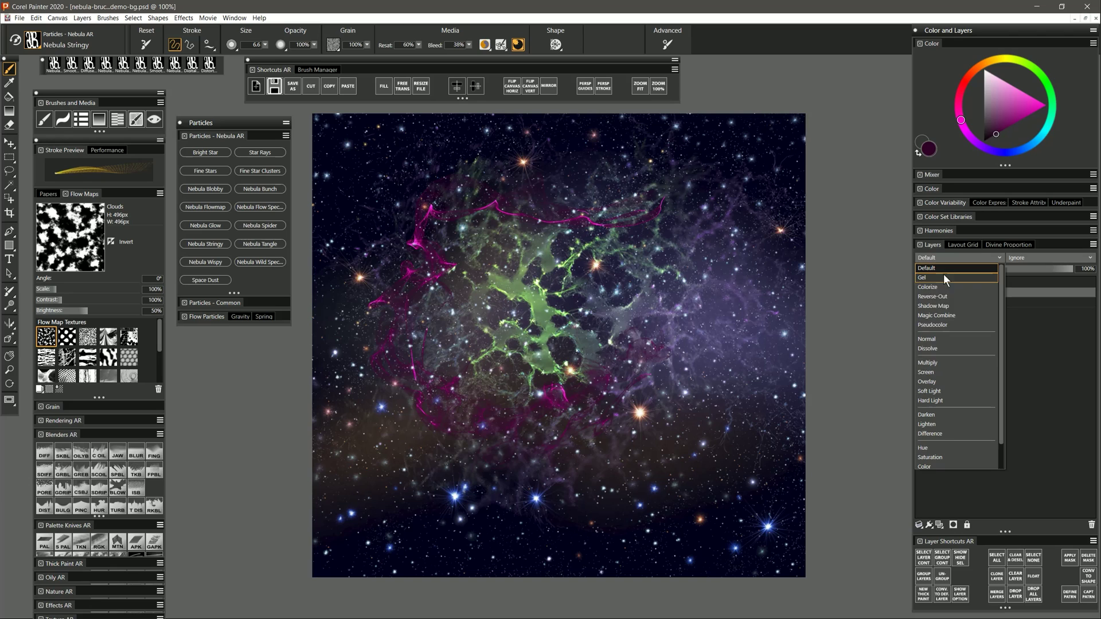
left_click(930, 372)
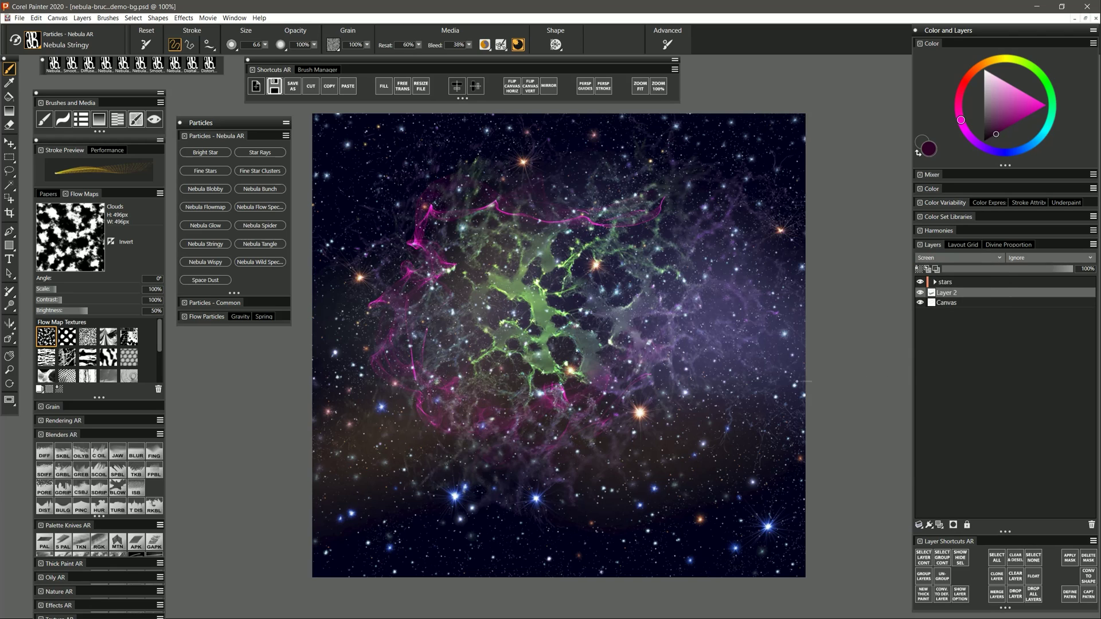
Undo the magenta Nebula Stringy strands on Layer 2
key("ctrl+z")
key("ctrl+z")
key("ctrl+z")
key("ctrl+z")
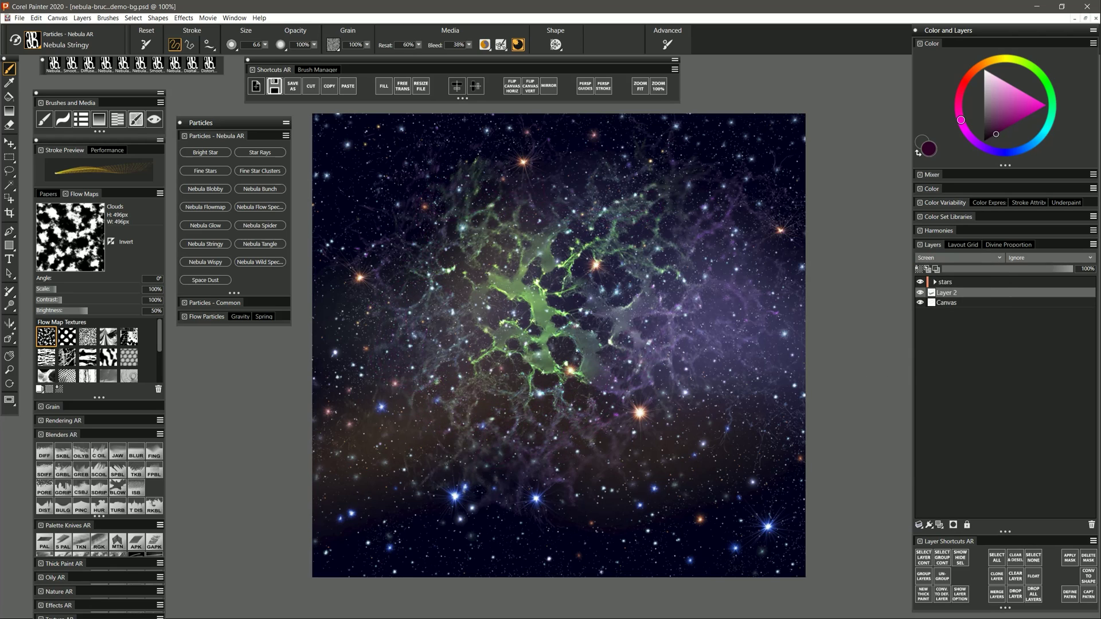
Paint Nebula Stringy wisps around the nebula, dark green along its top, left and lower edges and dark purple along its right side
left_click(523, 287, "alt")
left_click(993, 135)
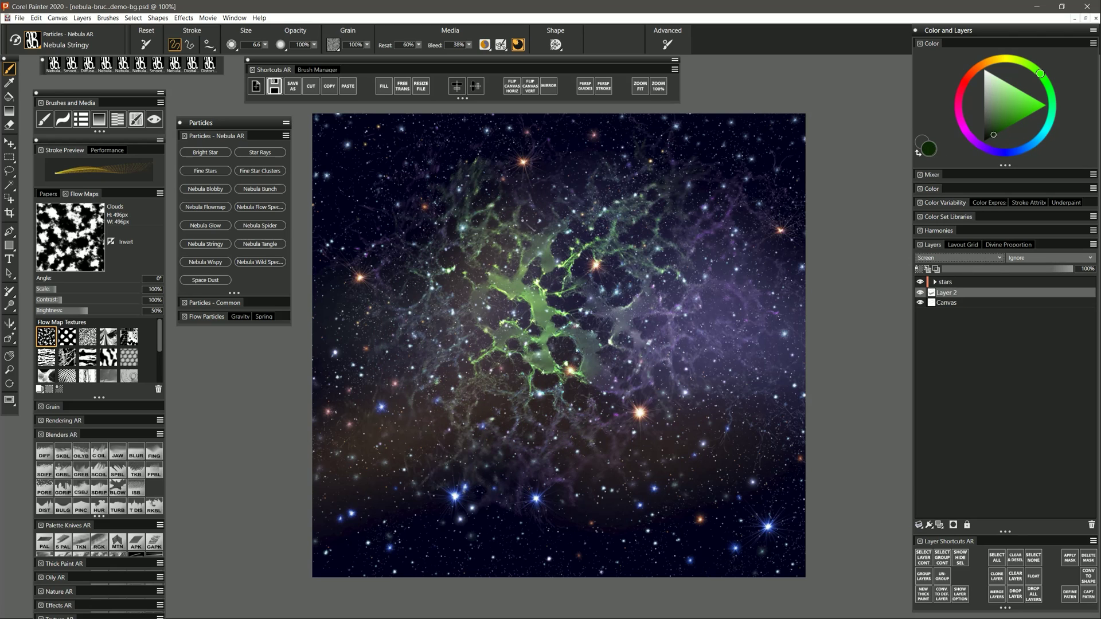
mouse_move(395, 229)
left_mouse_down()
mouse_move(436, 178)
mouse_move(620, 138)
mouse_move(688, 207)
mouse_move(676, 281)
mouse_move(579, 381)
mouse_move(626, 498)
mouse_move(536, 430)
mouse_move(594, 416)
left_mouse_up()
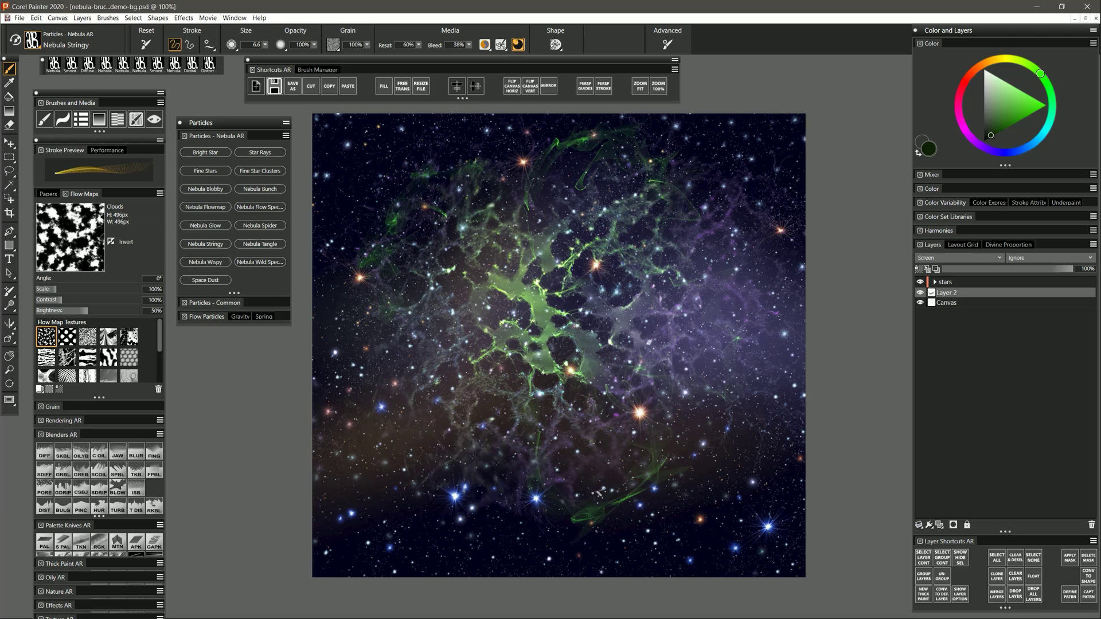
left_click_drag(442, 370, 505, 476)
left_click(979, 147)
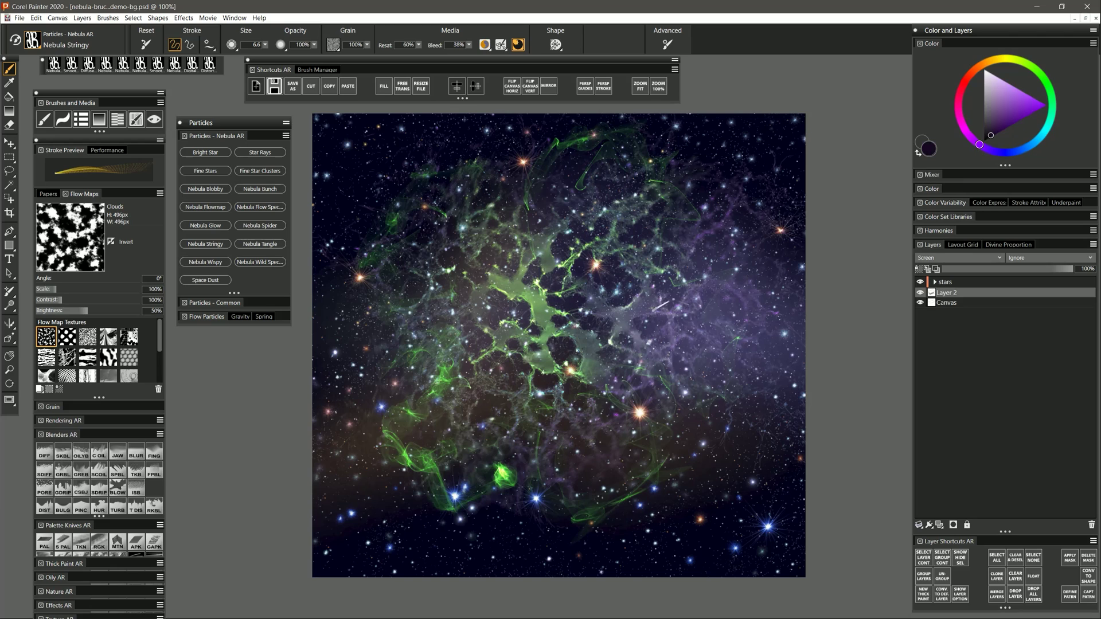
mouse_move(662, 305)
left_mouse_down()
mouse_move(703, 360)
mouse_move(754, 356)
mouse_move(707, 244)
mouse_move(768, 304)
mouse_move(704, 502)
left_mouse_up()
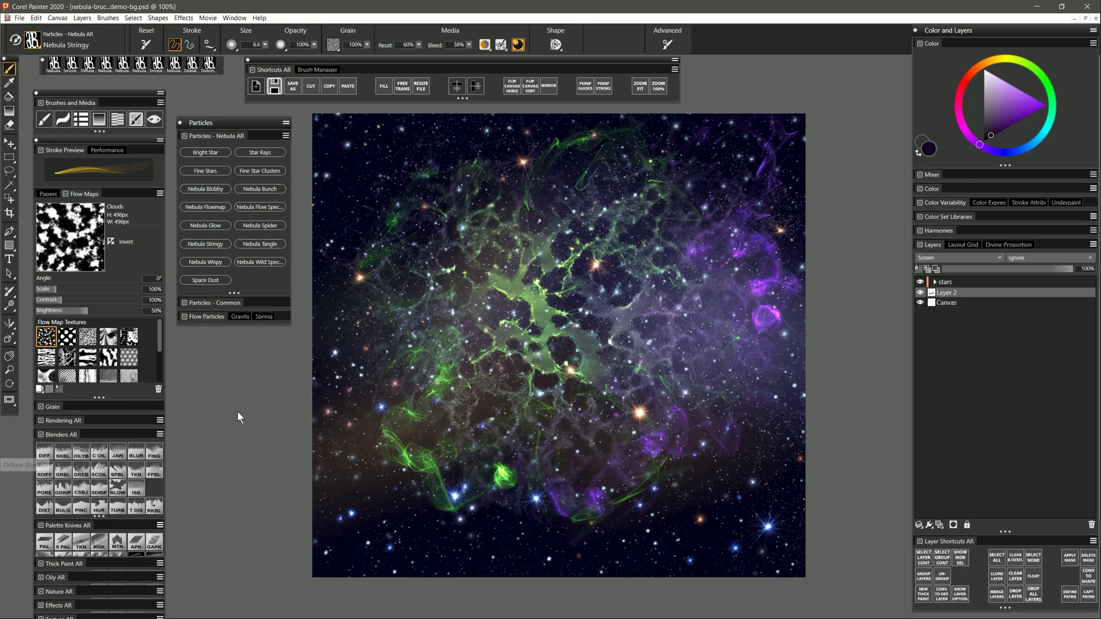
Drop Layer 2 onto the canvas and soften the green outer wisps with Diffuse Blur AR at size 128
left_click(956, 302)
mouse_move(721, 227)
left_mouse_down()
mouse_move(577, 135)
mouse_move(573, 258)
mouse_move(700, 234)
mouse_move(765, 239)
mouse_move(432, 353)
mouse_move(401, 470)
mouse_move(520, 348)
mouse_move(528, 321)
mouse_move(510, 344)
mouse_move(545, 327)
mouse_move(527, 379)
left_mouse_up()
key("ctrl+z")
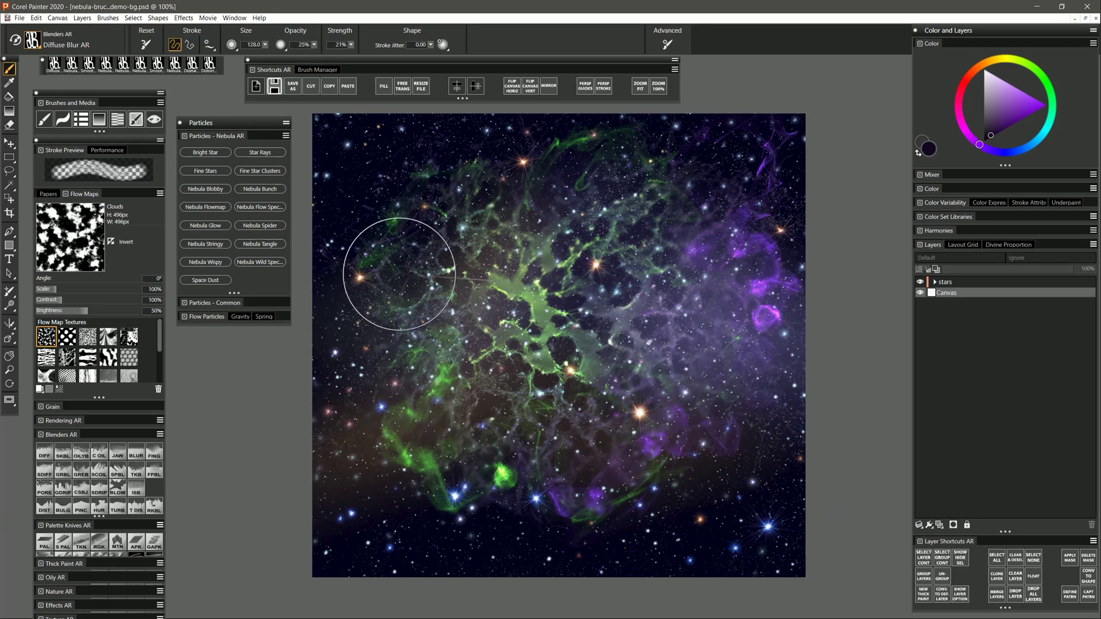
Revert the document to the plain starfield without the nebula painting
left_click(20, 18)
left_click(26, 149)
left_click(577, 351)
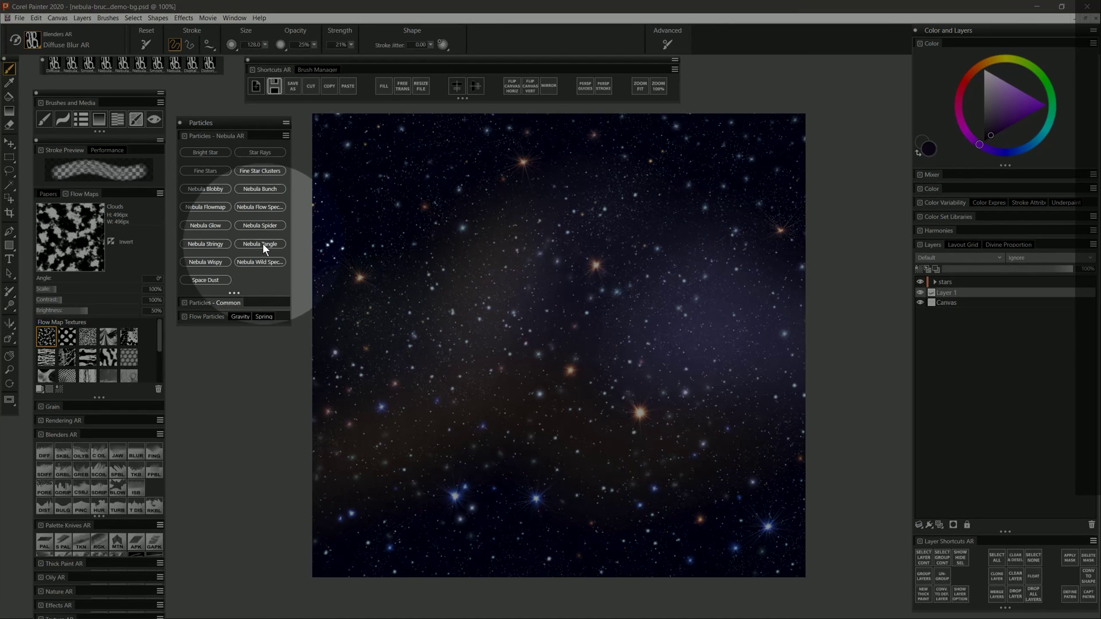
Hide the stars group, paint a dark orange Nebula Tangle cluster near the centre of Layer 1, and set the layer's composite method to Screen
left_click(263, 244)
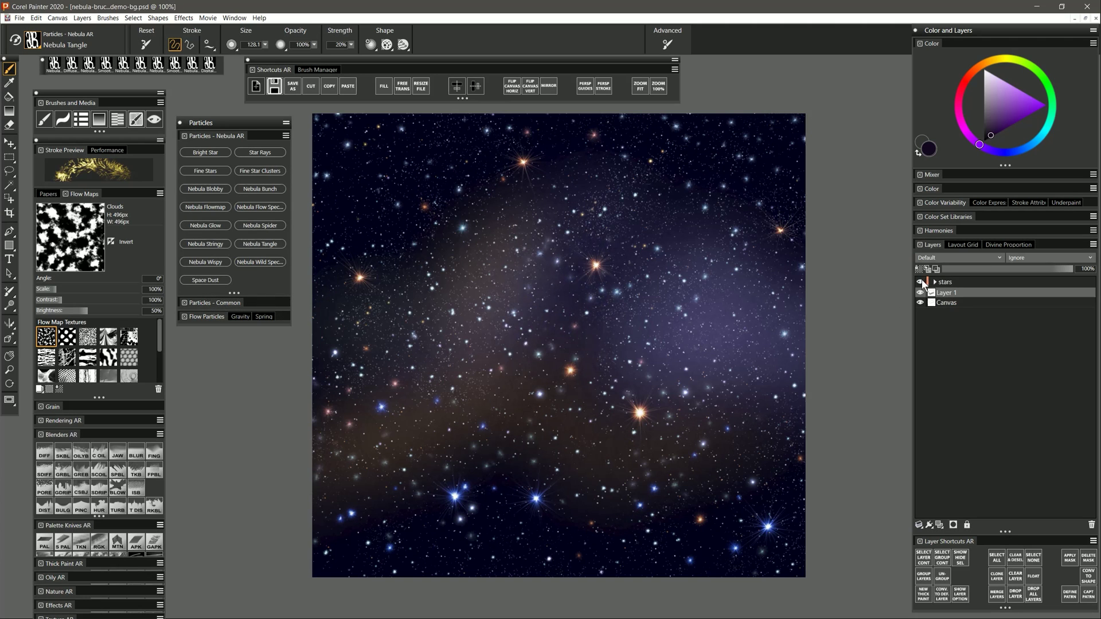
left_click(921, 282)
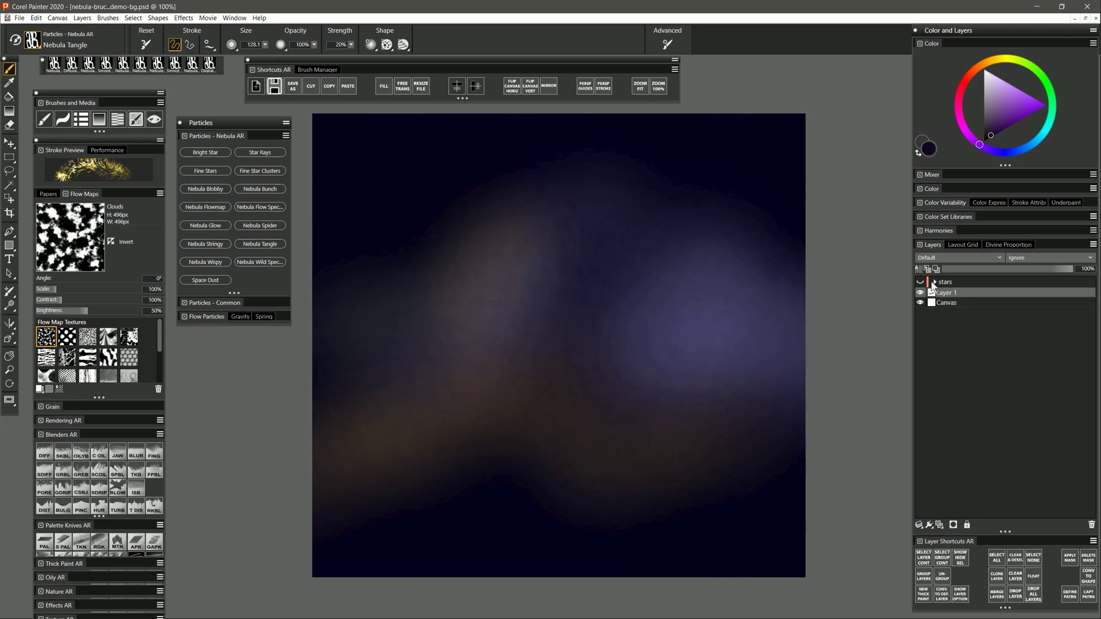
left_click(984, 64)
left_click_drag(997, 65, 998, 72)
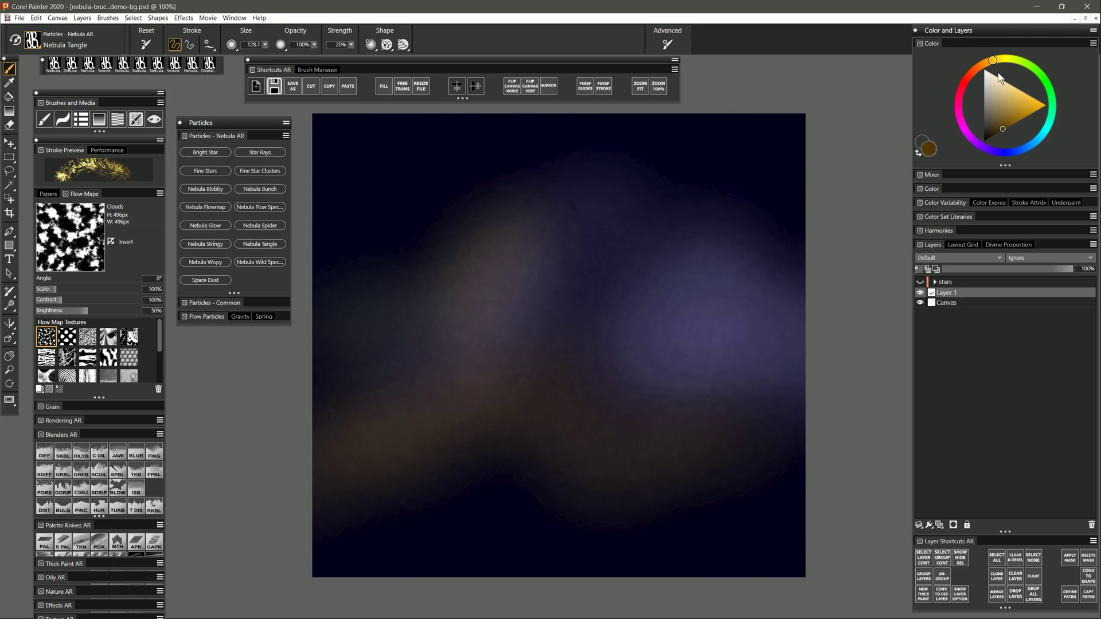
mouse_move(501, 220)
left_mouse_down()
mouse_move(427, 303)
mouse_move(511, 236)
mouse_move(475, 289)
mouse_move(469, 338)
mouse_move(536, 294)
mouse_move(511, 380)
mouse_move(559, 290)
mouse_move(597, 367)
left_mouse_up()
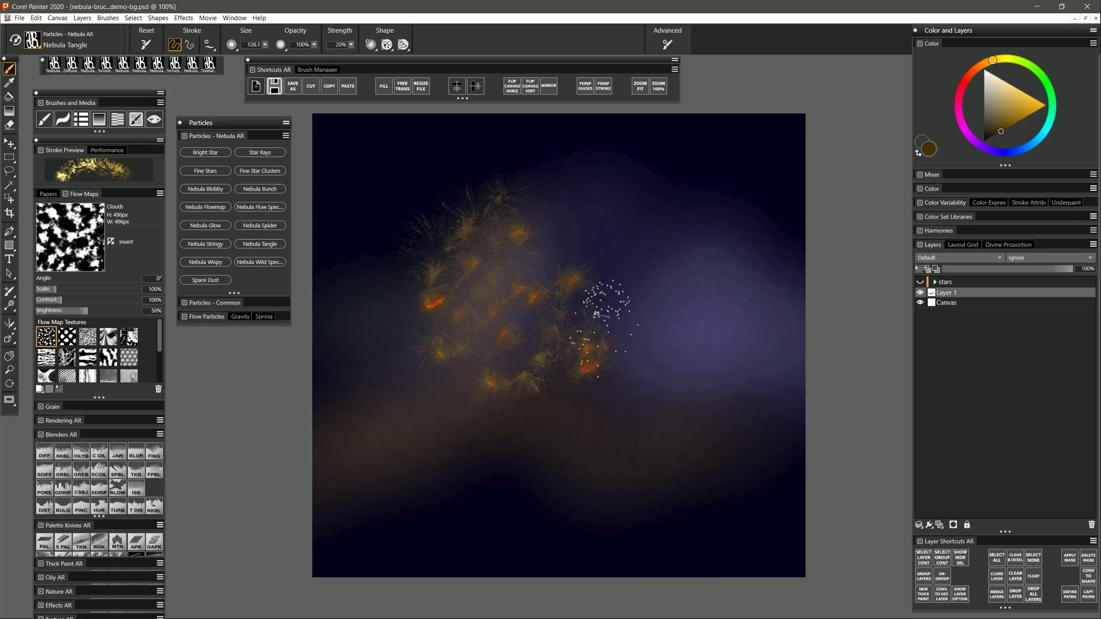
left_click(944, 259)
left_click(932, 372)
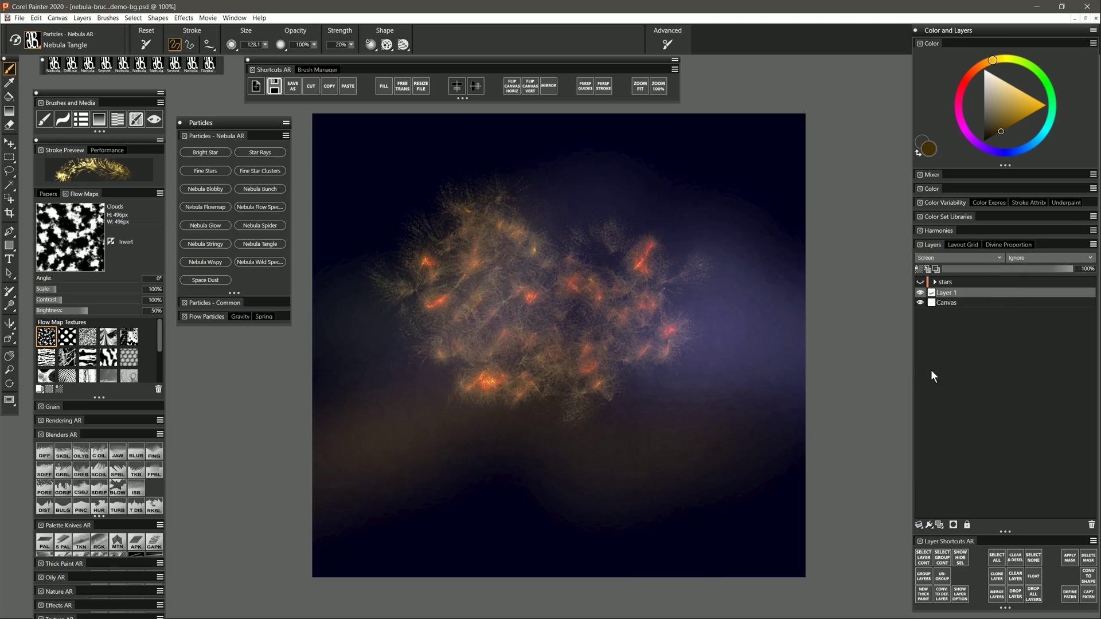
Undo the Nebula Tangle strokes, enlarge the brush to about 315, and repaint the dark orange cluster around the canvas centre
mouse_move(545, 332)
left_mouse_down()
mouse_move(542, 294)
mouse_move(522, 308)
mouse_move(541, 341)
mouse_move(536, 307)
mouse_move(512, 335)
mouse_move(572, 275)
mouse_move(570, 330)
mouse_move(582, 336)
mouse_move(560, 294)
mouse_move(588, 318)
mouse_move(602, 307)
mouse_move(531, 352)
mouse_move(583, 361)
mouse_move(487, 375)
mouse_move(485, 292)
mouse_move(427, 352)
left_mouse_up()
key("ctrl+z")
left_click_drag(559, 304, 605, 402)
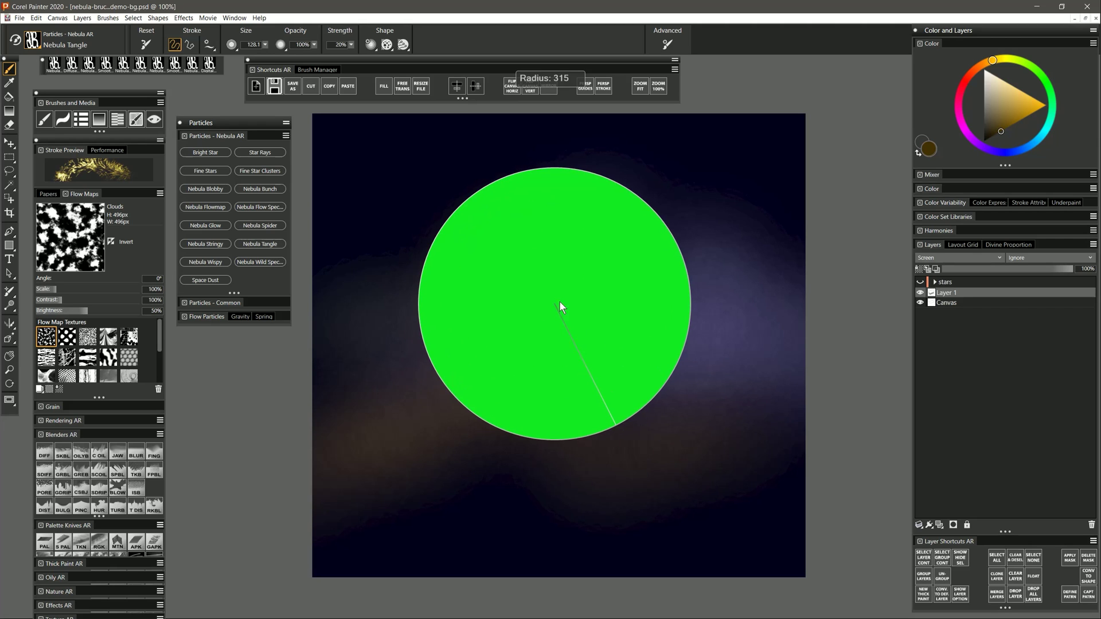
mouse_move(565, 315)
left_mouse_down()
mouse_move(577, 245)
mouse_move(591, 239)
mouse_move(593, 277)
mouse_move(622, 286)
mouse_move(614, 283)
mouse_move(619, 301)
mouse_move(572, 363)
mouse_move(533, 315)
mouse_move(502, 335)
mouse_move(485, 312)
mouse_move(480, 338)
mouse_move(448, 301)
mouse_move(450, 336)
left_mouse_up()
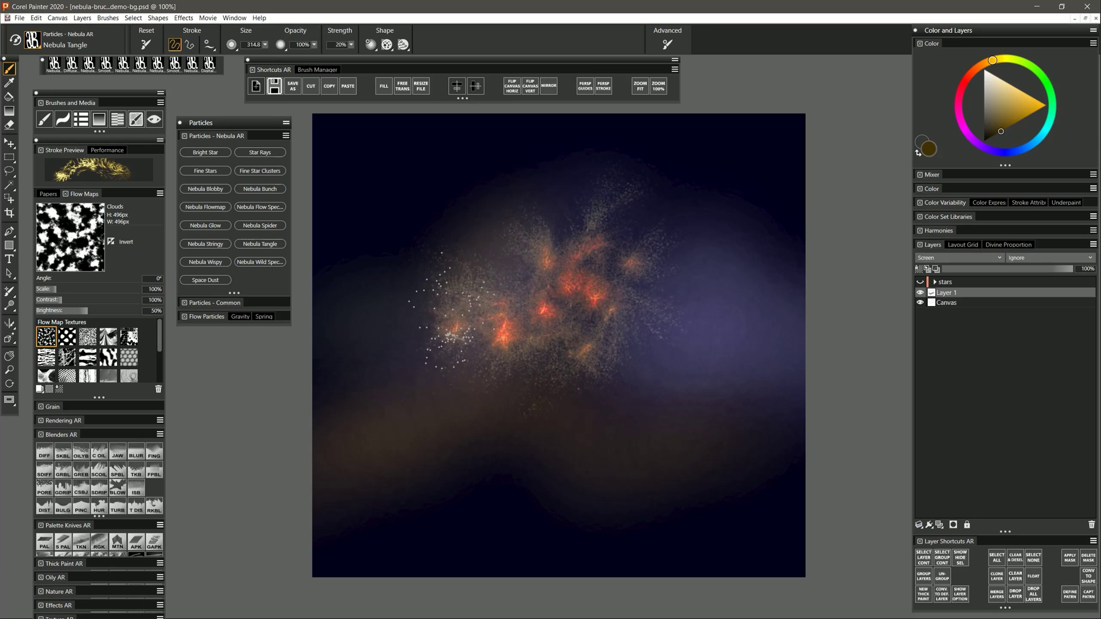
mouse_move(476, 263)
left_mouse_down()
mouse_move(566, 392)
mouse_move(593, 359)
mouse_move(619, 350)
mouse_move(602, 299)
mouse_move(559, 269)
left_mouse_up()
Paint dark purple Nebula Tangle strokes around the orange core, extending the cluster upward and toward the lower left
left_click(978, 143)
mouse_move(547, 232)
left_mouse_down()
mouse_move(559, 198)
mouse_move(607, 252)
left_mouse_up()
left_click_drag(648, 195, 559, 232)
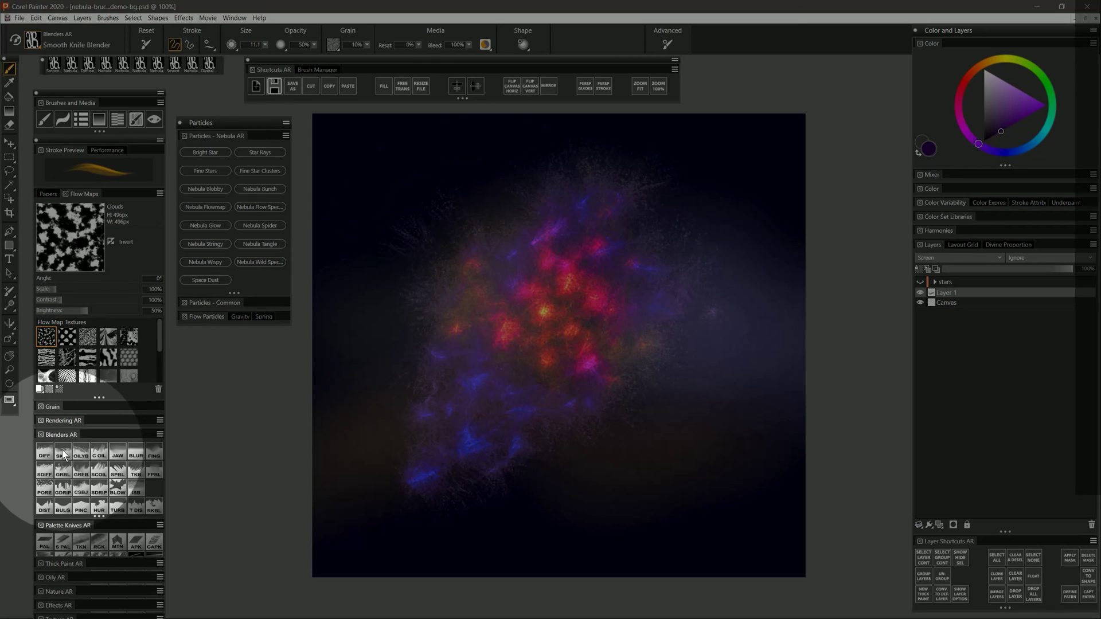
Smear the cluster's red core using the Smooth Knife Blender at size about 22, undoing the stroke on its upper edge
left_click(64, 455)
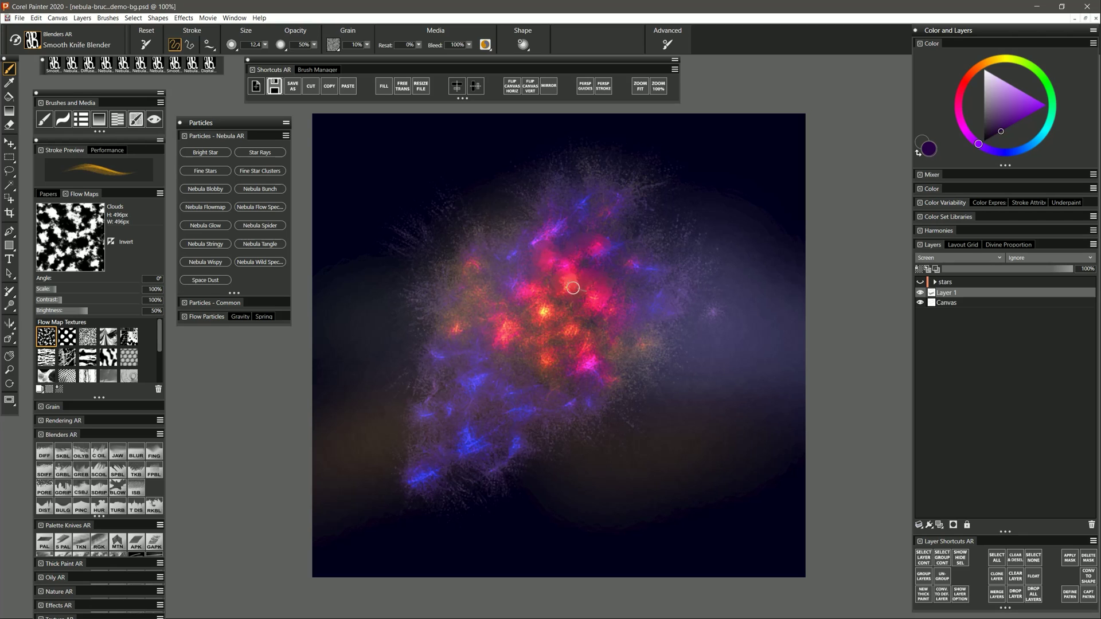
key("bracketright")
mouse_move(626, 182)
left_mouse_down()
mouse_move(596, 149)
mouse_move(579, 168)
mouse_move(613, 195)
left_mouse_up()
key("ctrl+z")
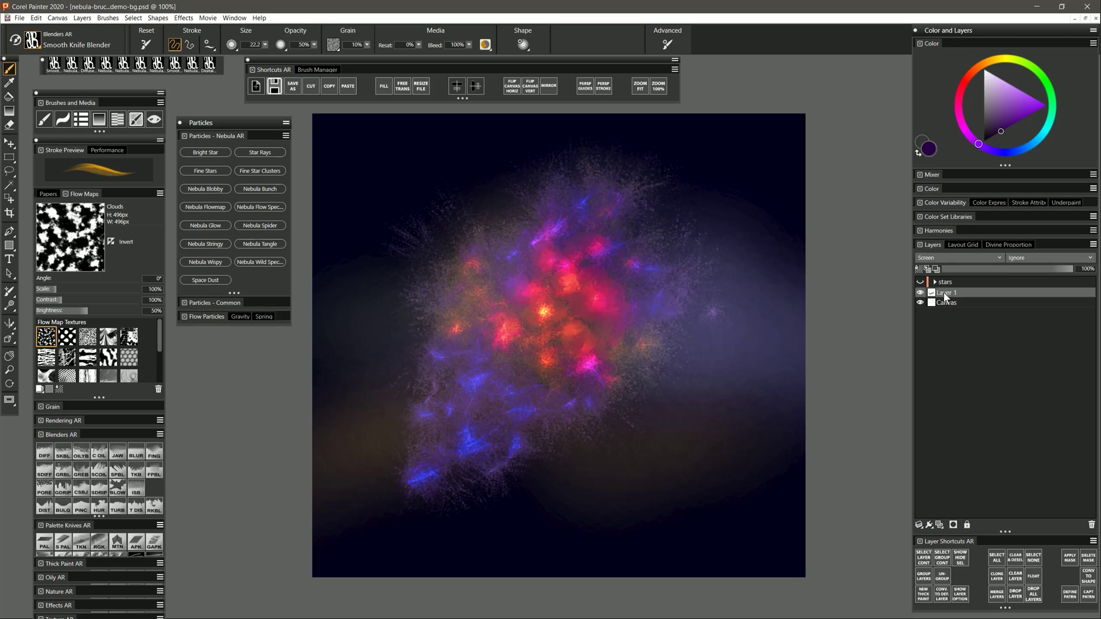
Drop Layer 1 onto the canvas and blend the cluster's purple edges with the Smooth Knife Blender at size 40
key("Delete")
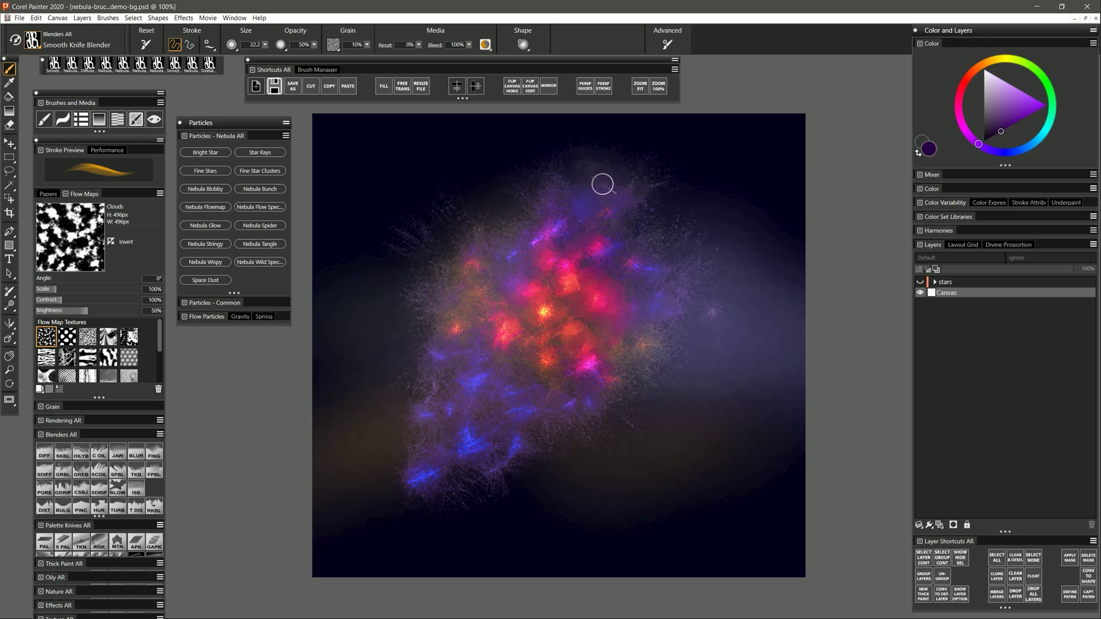
key("bracketright")
mouse_move(575, 187)
left_mouse_down()
mouse_move(551, 225)
mouse_move(444, 255)
mouse_move(467, 281)
mouse_move(648, 260)
mouse_move(453, 379)
mouse_move(439, 465)
left_mouse_up()
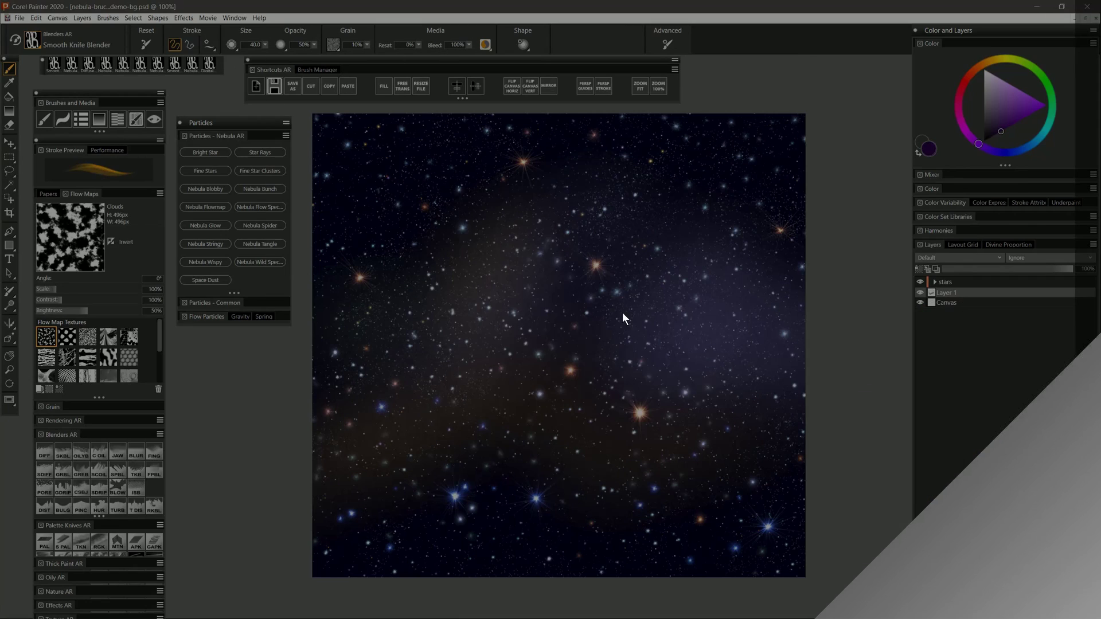
Try green Nebula Wispy ribbons across the starfield on Layer 1 and undo them
left_click(210, 261)
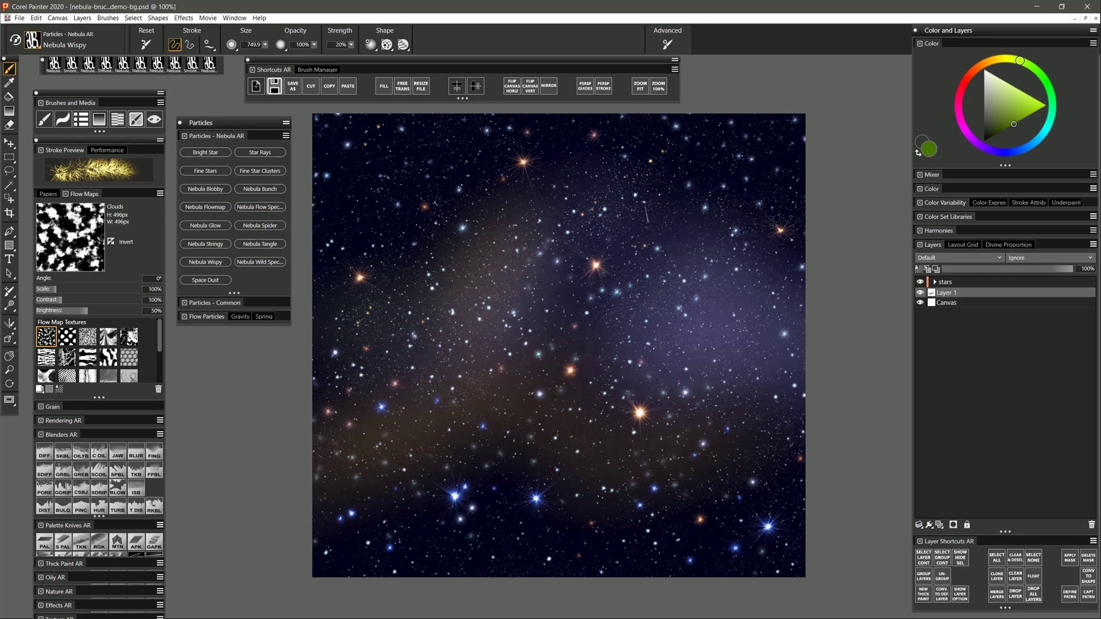
mouse_move(654, 207)
left_mouse_down()
mouse_move(600, 207)
mouse_move(439, 301)
mouse_move(475, 420)
mouse_move(590, 379)
left_mouse_up()
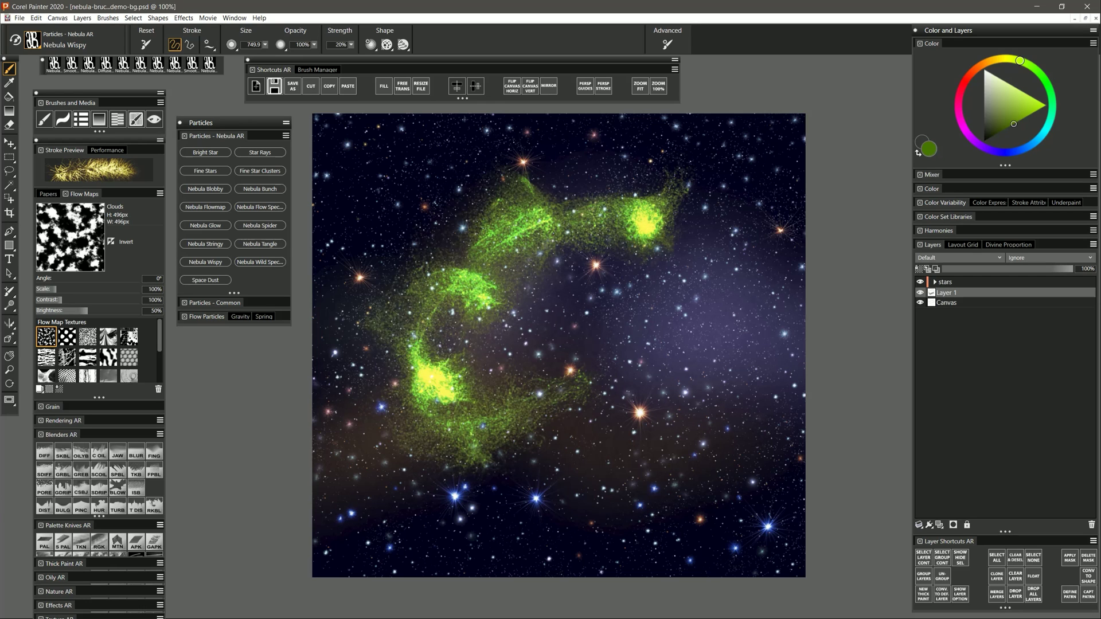
mouse_move(493, 281)
left_mouse_down()
mouse_move(508, 393)
mouse_move(637, 327)
left_mouse_up()
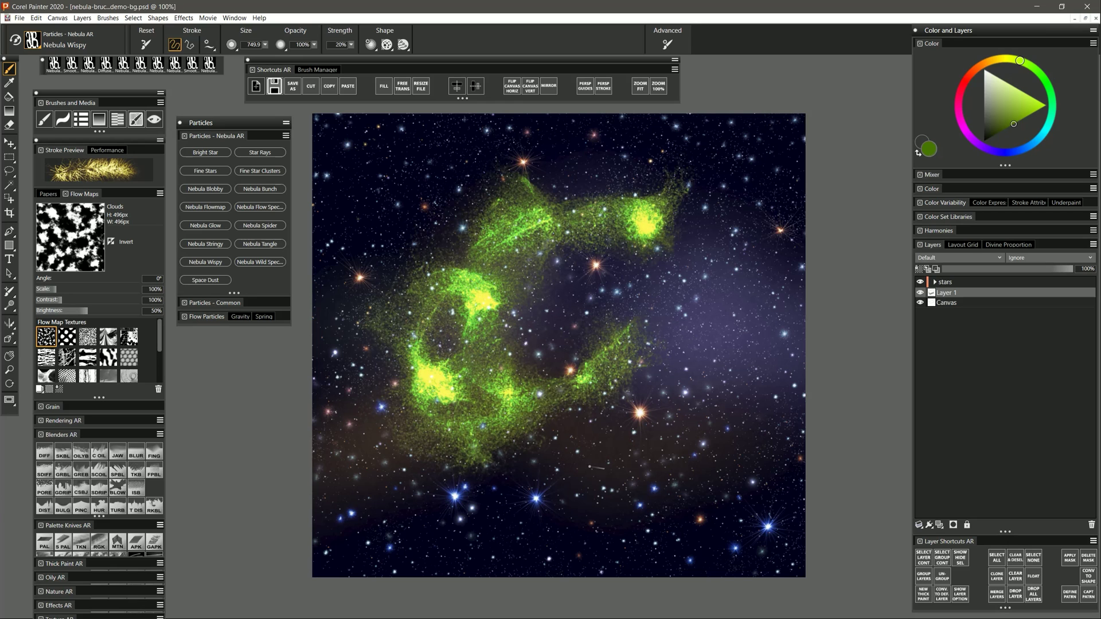
mouse_move(659, 241)
left_mouse_down()
mouse_move(711, 436)
mouse_move(653, 481)
mouse_move(579, 516)
left_mouse_up()
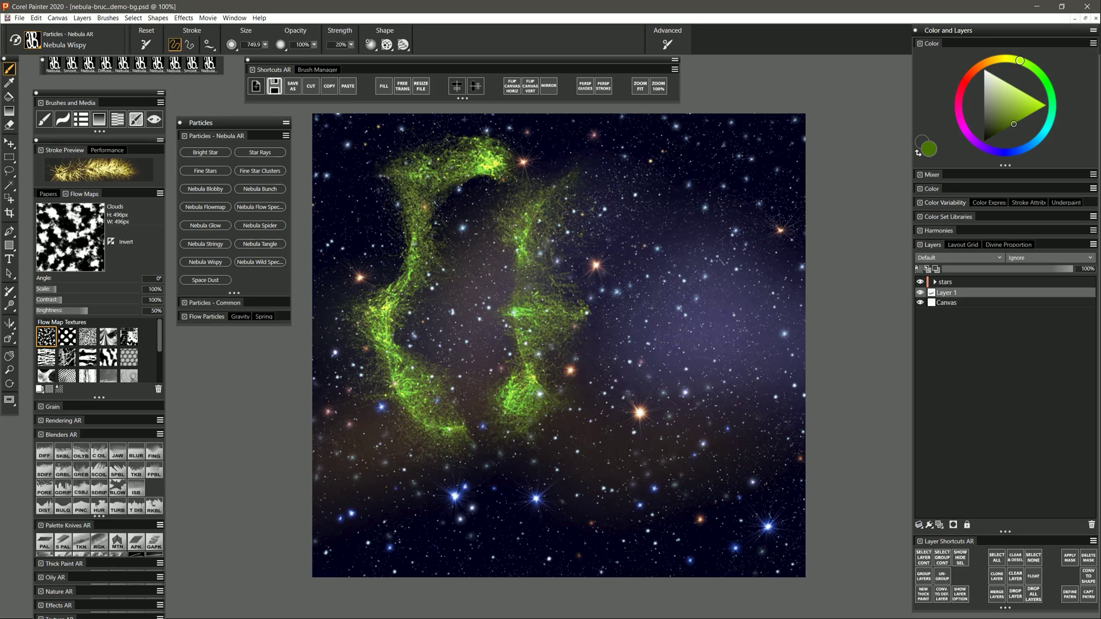
mouse_move(685, 177)
left_mouse_down()
mouse_move(639, 270)
mouse_move(745, 418)
left_mouse_up()
key("ctrl+z")
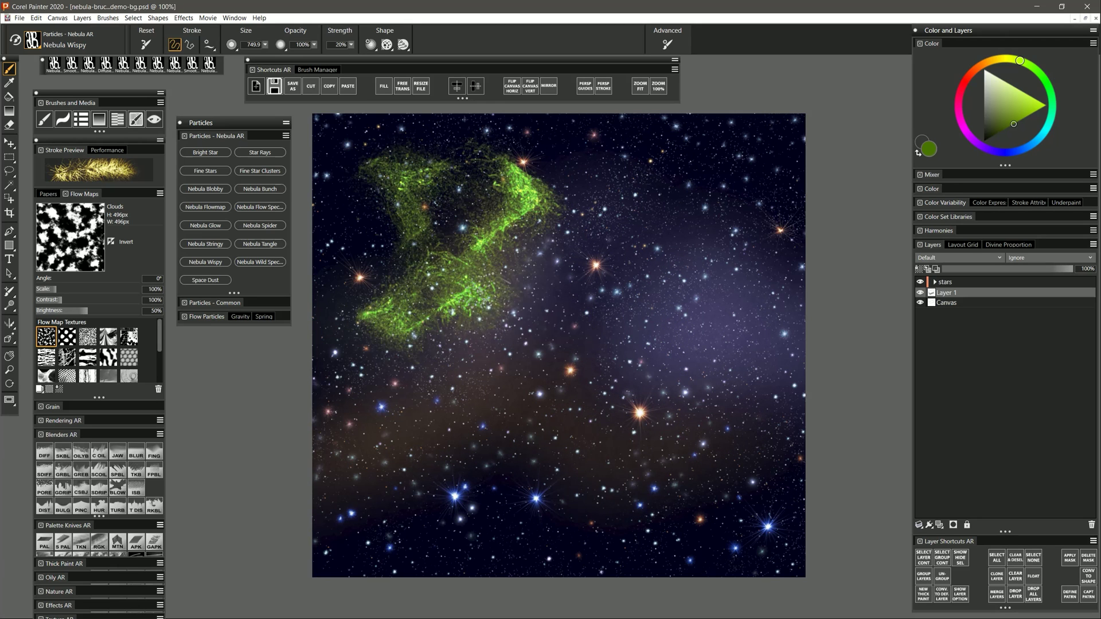
Paint overlapping green Nebula Wispy ribbons from the canvas's upper left through its centre toward the right
mouse_move(505, 258)
left_mouse_down()
mouse_move(591, 312)
mouse_move(435, 390)
left_mouse_up()
left_click_drag(476, 447, 722, 361)
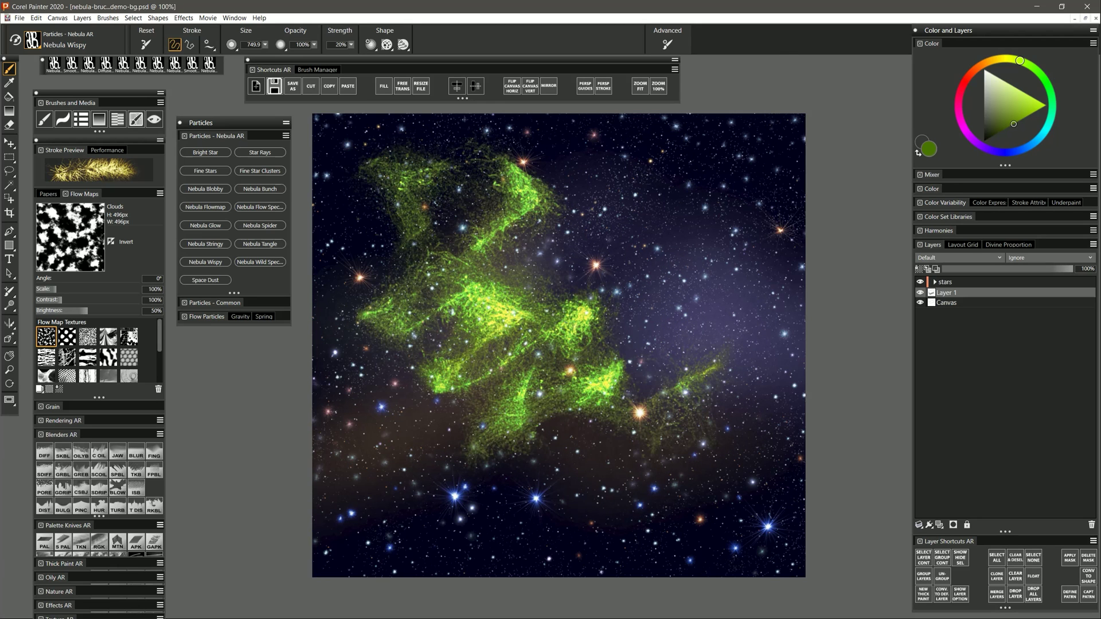
mouse_move(510, 321)
left_mouse_down()
mouse_move(642, 224)
mouse_move(574, 344)
left_mouse_up()
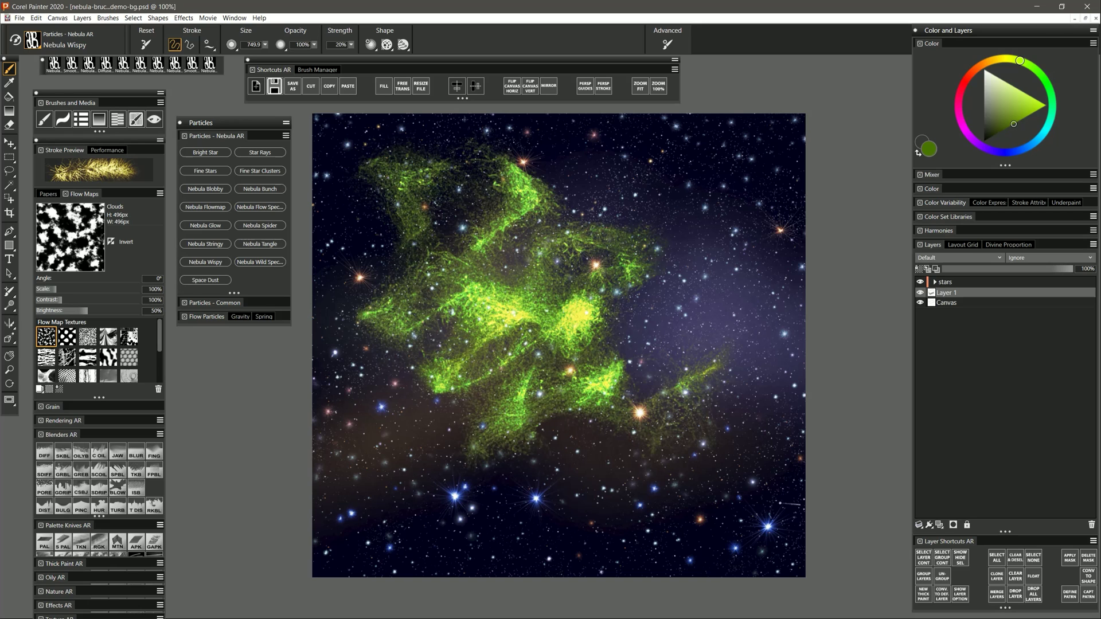
Repaint the Nebula Wispy cloud in near-black green on a cleared Layer 1 set to Screen
left_click(991, 138)
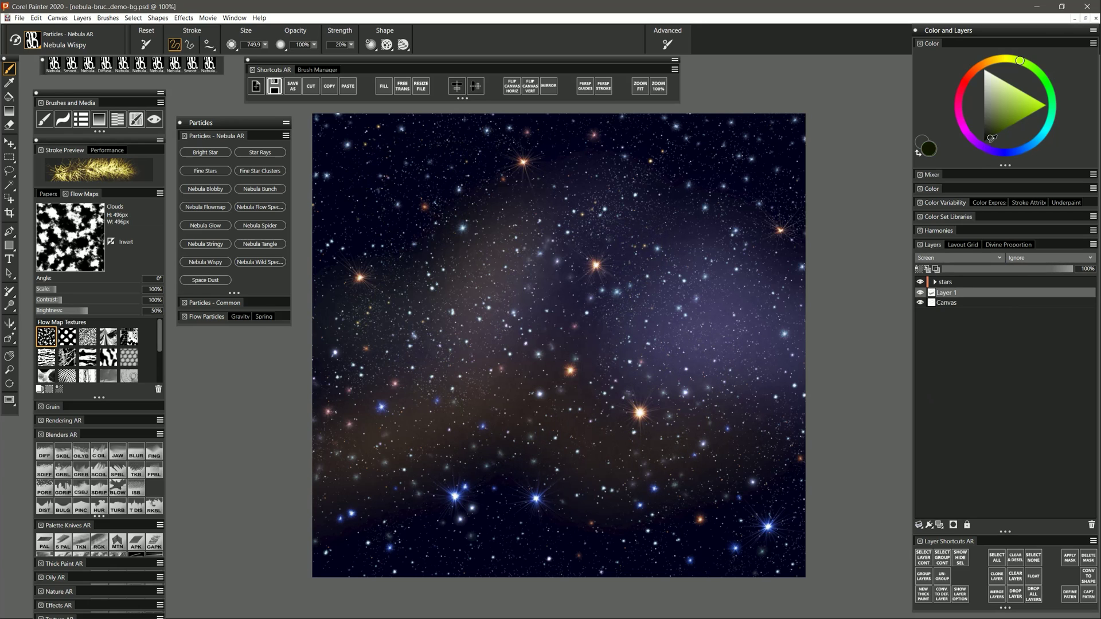
mouse_move(533, 212)
left_mouse_down()
mouse_move(487, 413)
mouse_move(499, 258)
mouse_move(574, 344)
mouse_move(597, 258)
mouse_move(631, 253)
mouse_move(499, 327)
mouse_move(516, 401)
mouse_move(401, 344)
mouse_move(436, 287)
mouse_move(453, 413)
left_mouse_up()
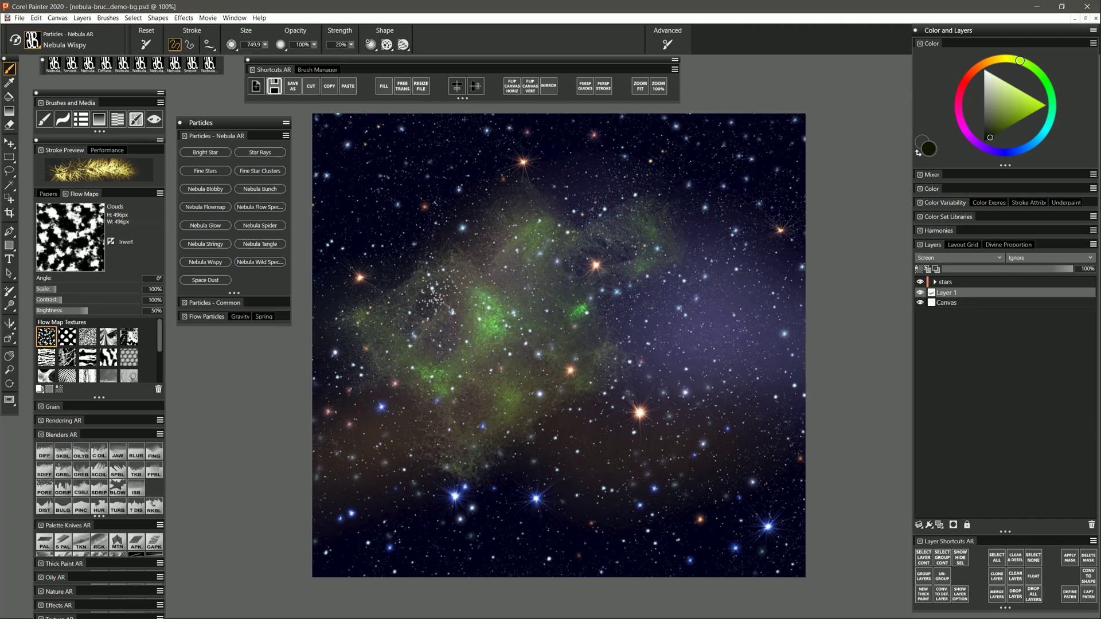
left_click_drag(452, 413, 430, 298)
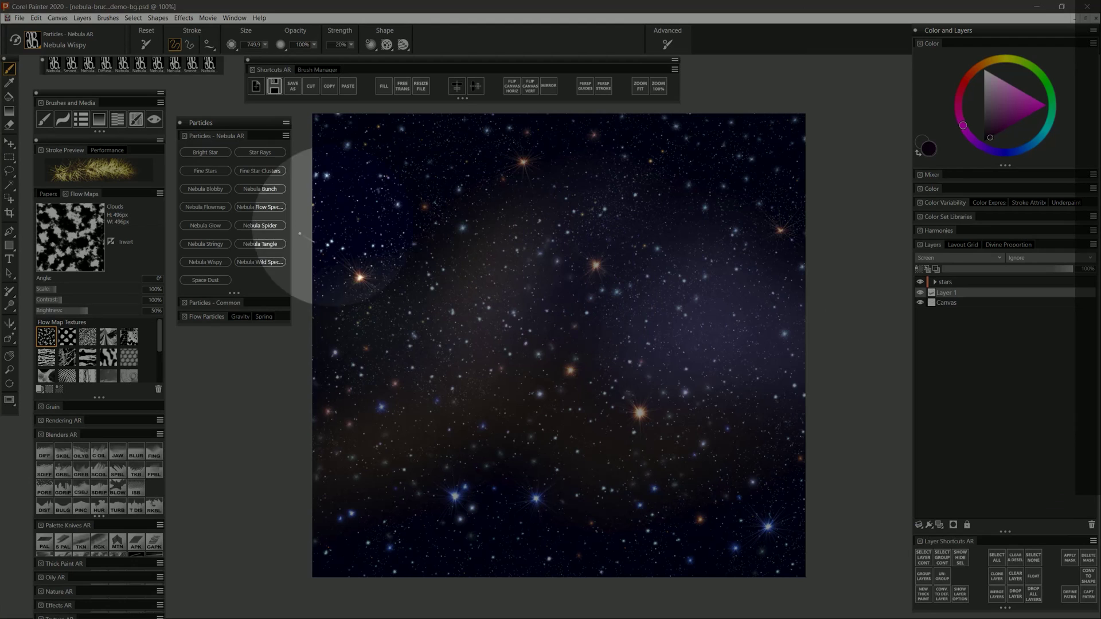
Paint looping muted red-brown strands with Nebula Wild Speckle on Layer 1, undoing the first two trial strokes
left_click(263, 261)
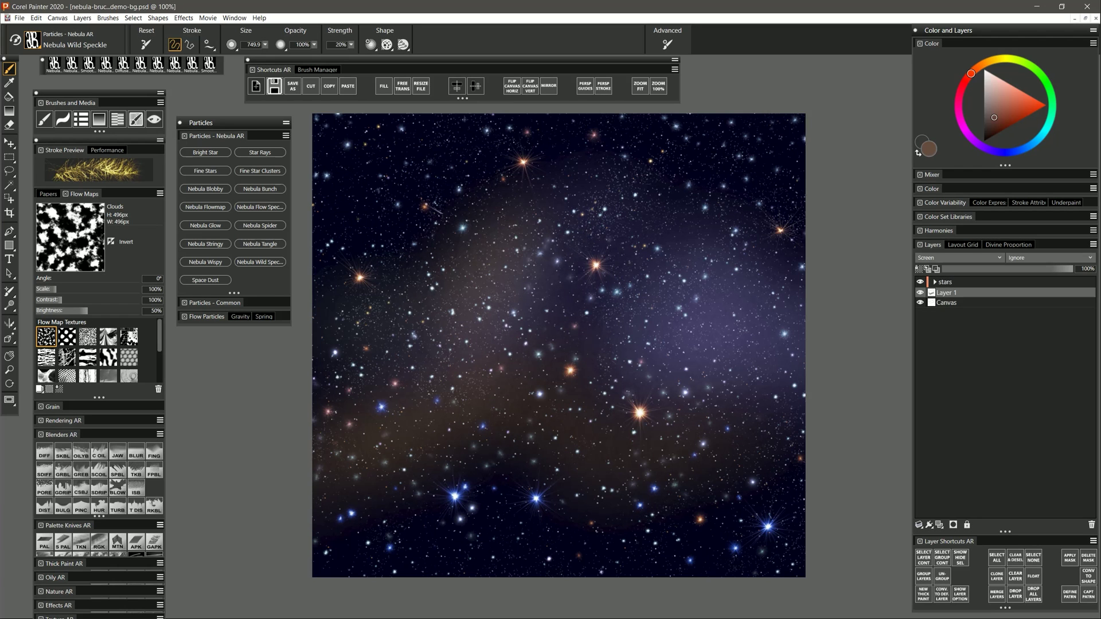
mouse_move(424, 206)
left_mouse_down()
mouse_move(390, 161)
mouse_move(482, 304)
mouse_move(505, 321)
mouse_move(573, 327)
mouse_move(671, 221)
mouse_move(705, 304)
mouse_move(551, 476)
mouse_move(716, 401)
mouse_move(762, 321)
left_mouse_up()
key("ctrl+z")
mouse_move(533, 230)
left_mouse_down()
mouse_move(567, 390)
mouse_move(459, 476)
mouse_move(631, 258)
mouse_move(688, 372)
mouse_move(516, 298)
mouse_move(436, 361)
mouse_move(654, 212)
mouse_move(458, 435)
mouse_move(544, 419)
mouse_move(677, 493)
mouse_move(614, 436)
mouse_move(700, 459)
mouse_move(585, 401)
left_mouse_up()
key("ctrl+z")
mouse_move(476, 270)
left_mouse_down()
mouse_move(453, 356)
mouse_move(545, 275)
mouse_move(459, 344)
mouse_move(562, 327)
mouse_move(471, 344)
mouse_move(475, 183)
mouse_move(534, 246)
left_mouse_up()
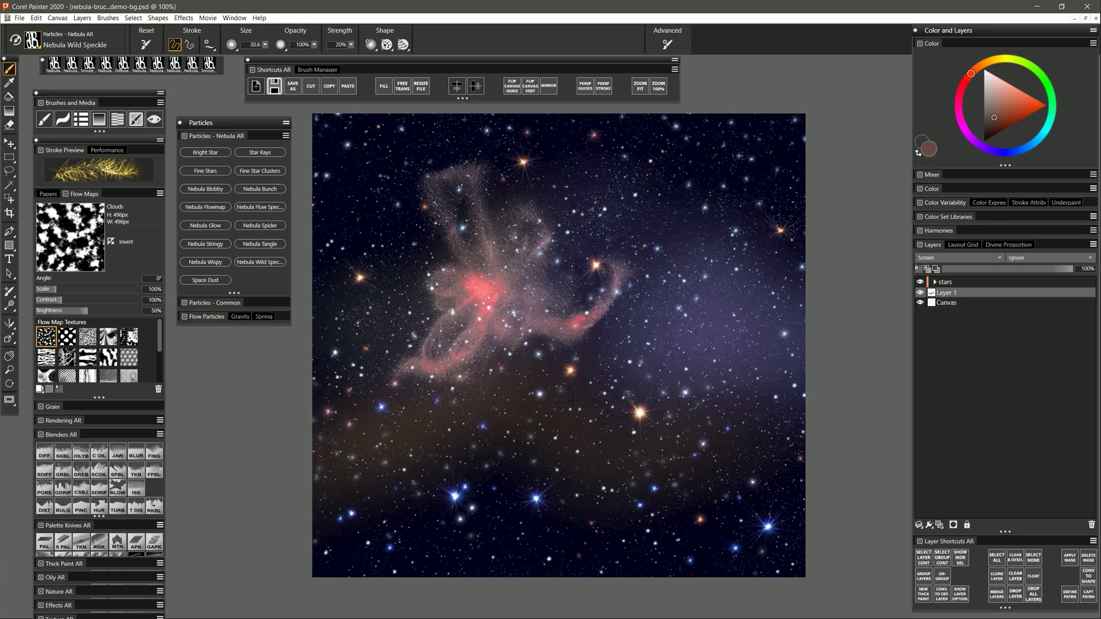
mouse_move(573, 401)
left_mouse_down()
mouse_move(647, 400)
mouse_move(631, 464)
mouse_move(663, 493)
mouse_move(637, 424)
mouse_move(677, 401)
mouse_move(544, 447)
mouse_move(688, 435)
left_mouse_up()
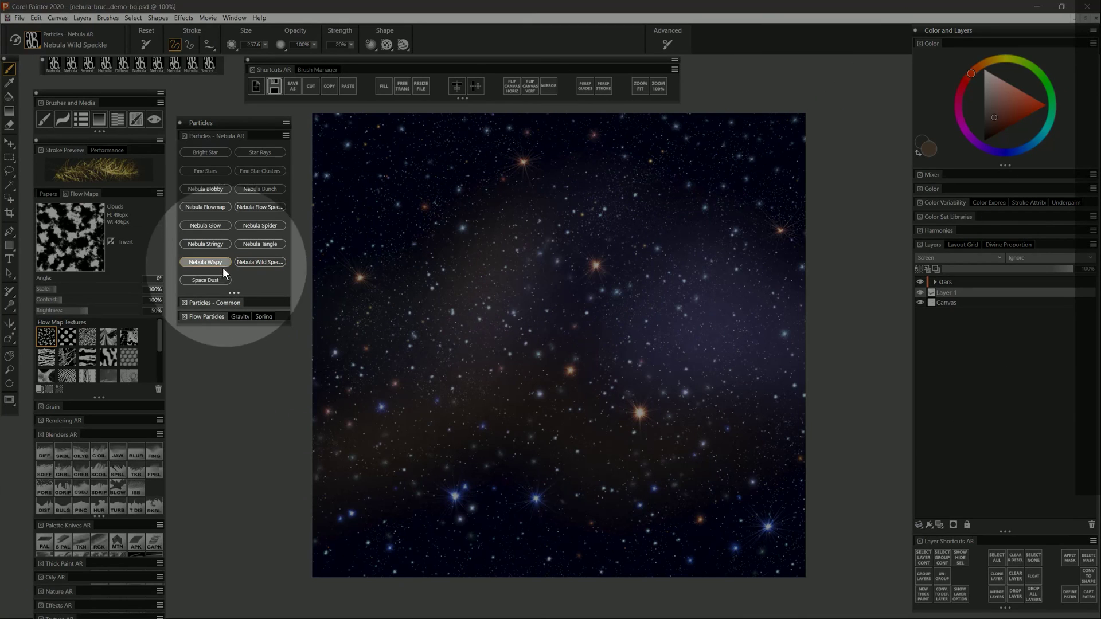
Stamp round Space Dust clusters in muted red at several spots on the starfield, and clear them from Layer 1
left_click(213, 279)
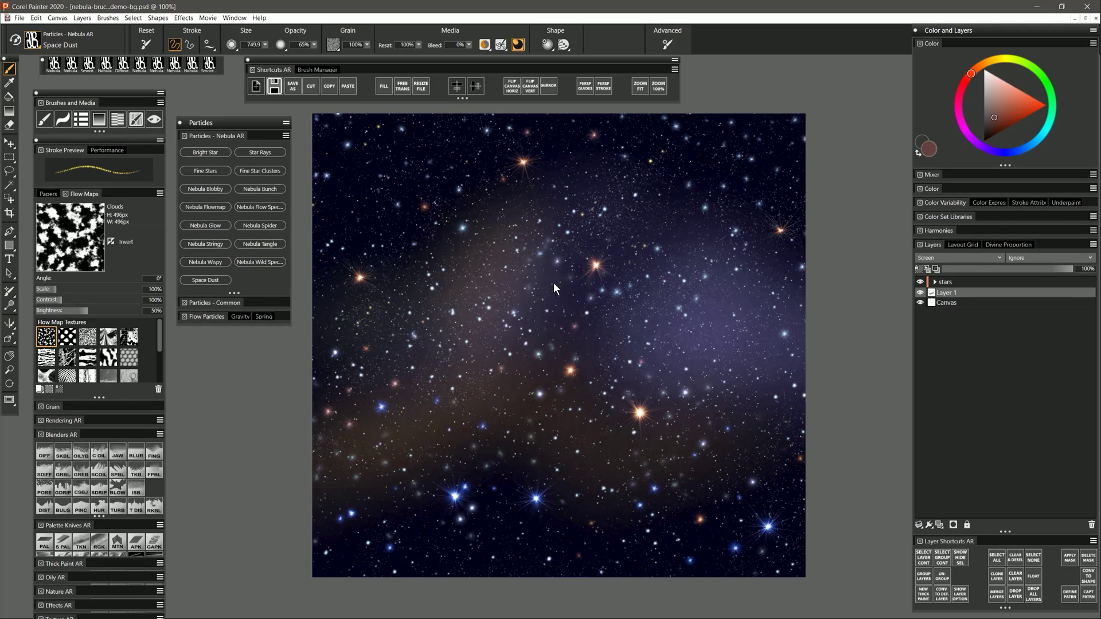
left_click_drag(516, 268, 523, 262)
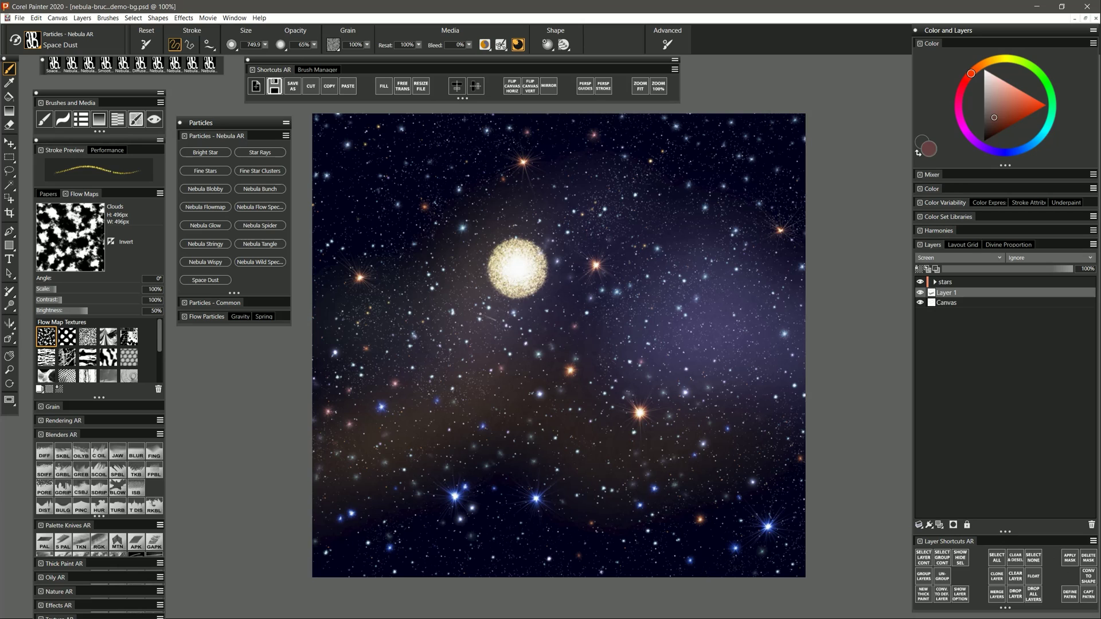
left_click_drag(454, 343, 445, 340)
left_click_drag(667, 215, 669, 210)
left_click_drag(688, 338, 688, 339)
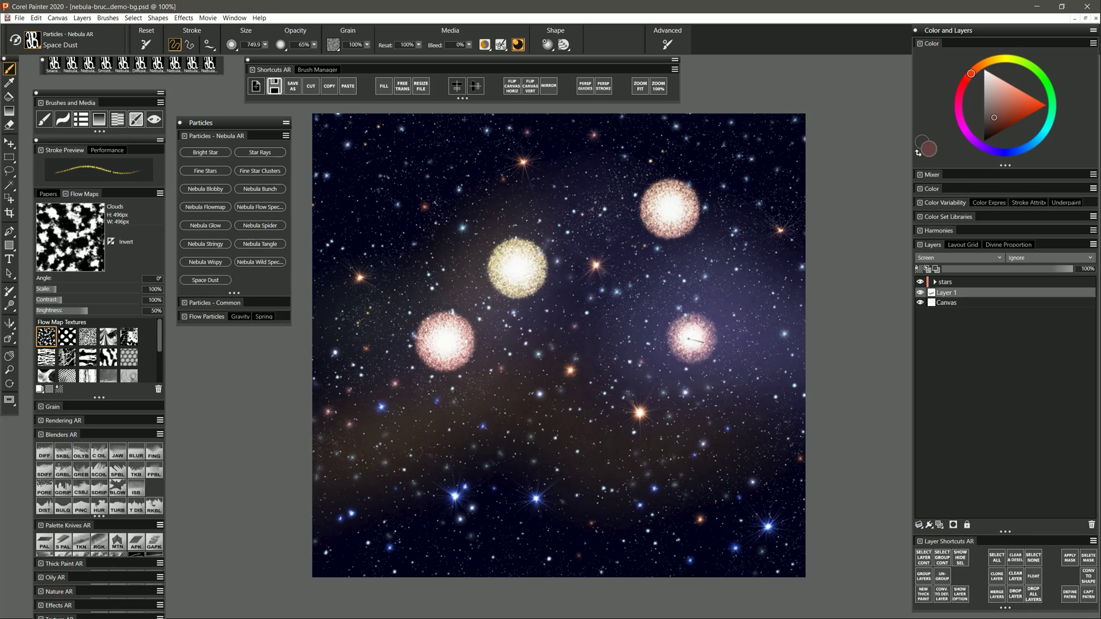
left_click(553, 401)
left_click(610, 358)
left_click(615, 294)
key("Delete")
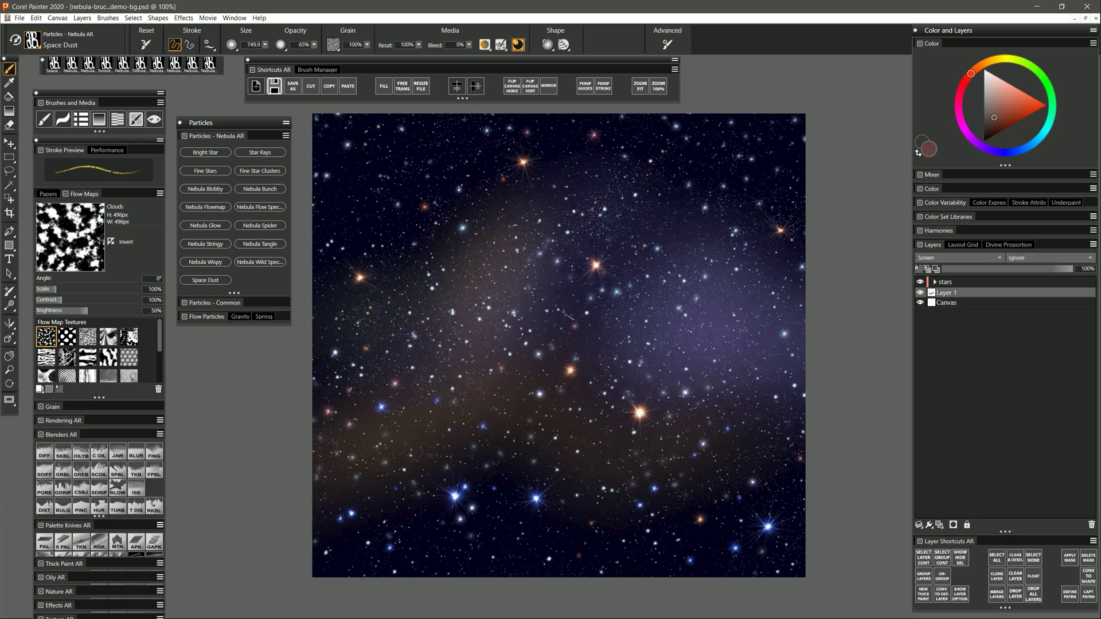
Test a Space Dust stroke across the upper centre, clear it, and place a single dab left of centre
mouse_move(535, 204)
left_mouse_down()
mouse_move(488, 252)
mouse_move(419, 298)
mouse_move(409, 386)
mouse_move(516, 319)
mouse_move(493, 427)
mouse_move(579, 369)
mouse_move(625, 361)
mouse_move(622, 295)
left_mouse_up()
key("Delete")
left_click(475, 298)
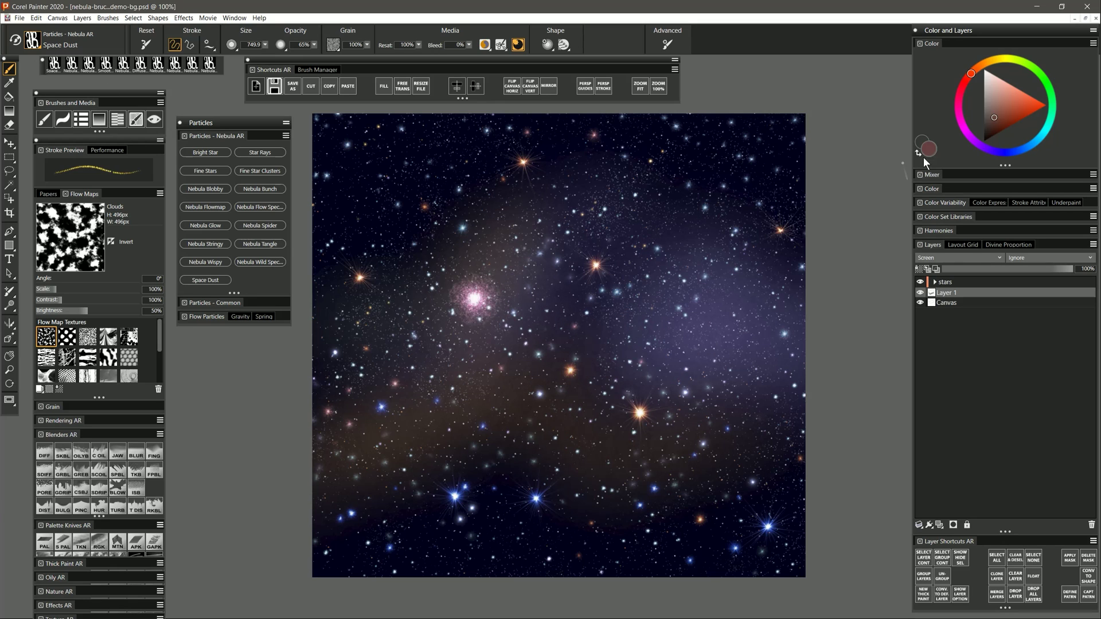
Darken the colour to deep reddish brown, paint a downward Space Dust stroke, and clear Layer 1
left_click(990, 137)
left_click(993, 131)
mouse_move(465, 267)
left_mouse_down()
mouse_move(436, 281)
mouse_move(402, 396)
mouse_move(516, 412)
left_mouse_up()
key("Delete")
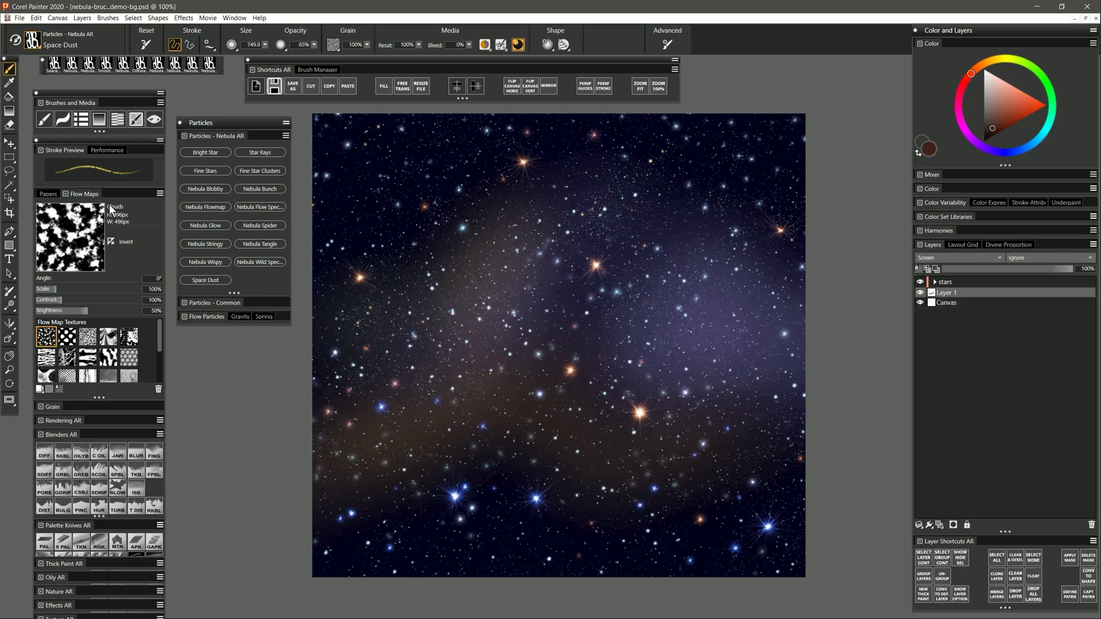
Choose the Simulated Woodgrain paper at 400% scale and 400% contrast, and paint a textured Space Dust patch at the upper centre
left_click(51, 194)
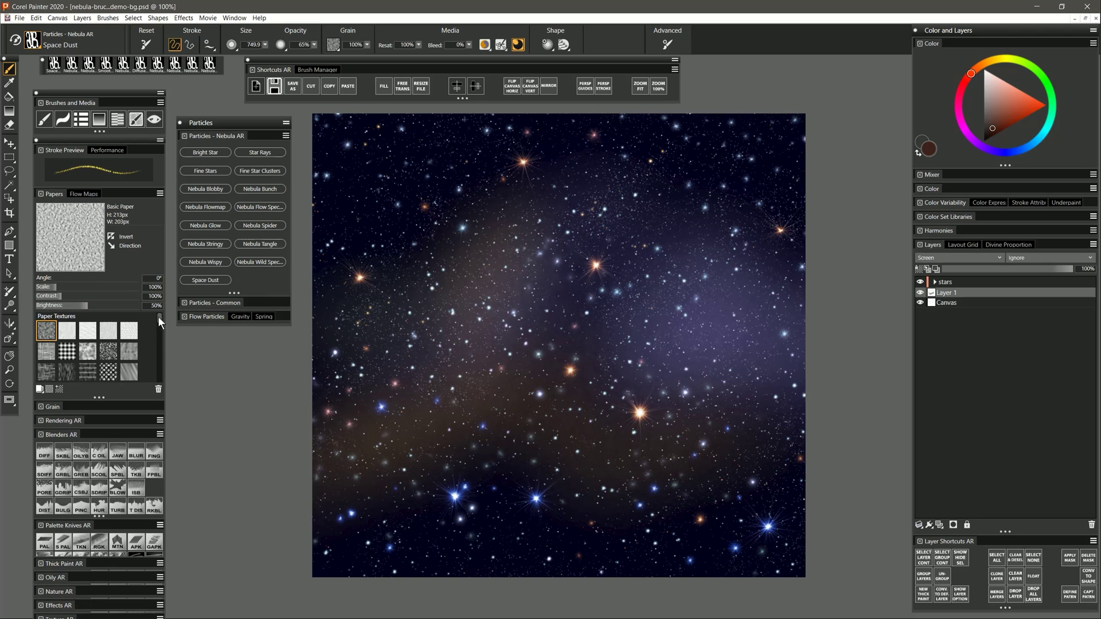
left_click_drag(159, 317, 159, 324)
left_click(110, 354)
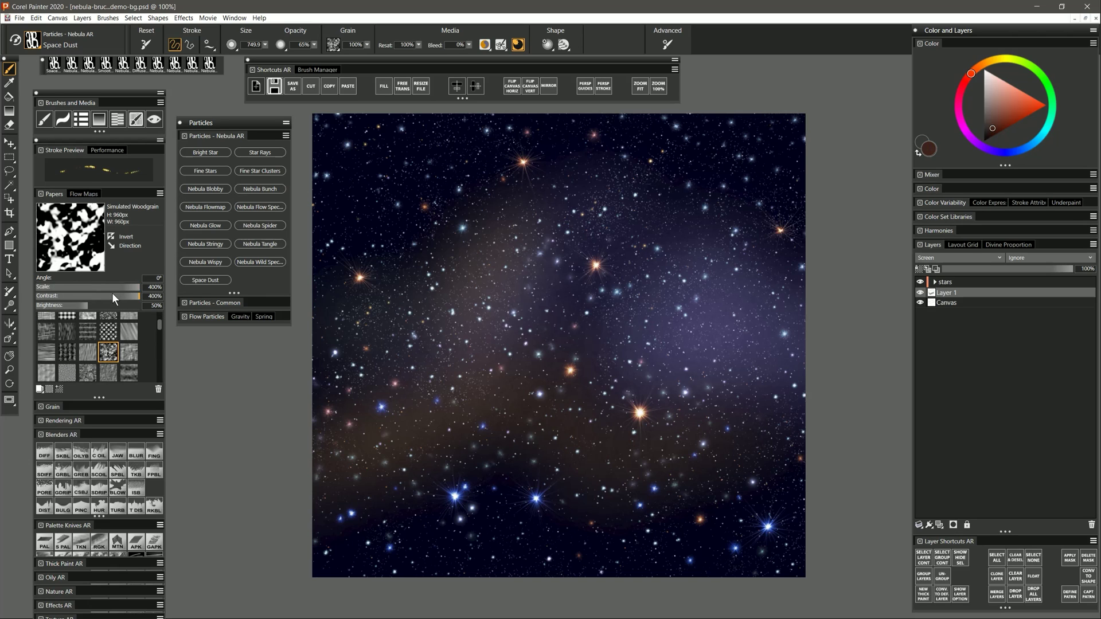
mouse_move(487, 244)
left_mouse_down()
mouse_move(510, 284)
mouse_move(527, 235)
mouse_move(495, 232)
mouse_move(479, 308)
mouse_move(533, 260)
mouse_move(491, 232)
mouse_move(544, 227)
mouse_move(541, 287)
mouse_move(545, 240)
mouse_move(590, 215)
left_mouse_up()
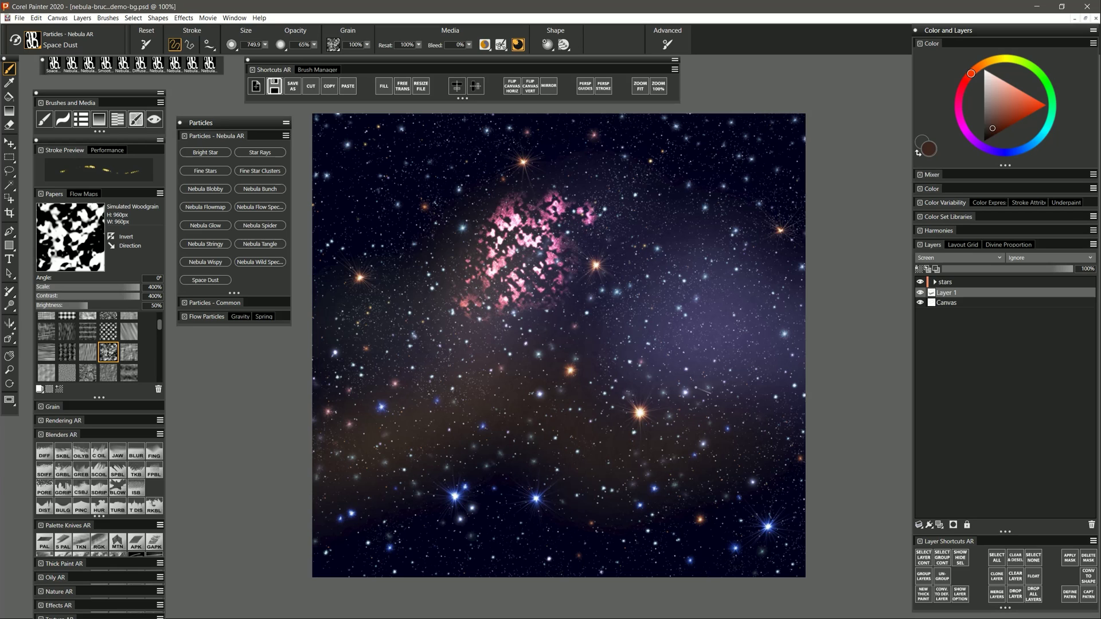
Undo the Space Dust patch and paint a large textured red nebula around the canvas centre in a darker colour
left_click(990, 136)
key("ctrl+z")
mouse_move(504, 321)
left_mouse_down()
mouse_move(516, 269)
mouse_move(568, 224)
mouse_move(565, 270)
left_mouse_up()
mouse_move(565, 207)
left_mouse_down()
mouse_move(525, 304)
mouse_move(473, 338)
mouse_move(525, 361)
mouse_move(565, 332)
mouse_move(548, 353)
mouse_move(608, 339)
mouse_move(576, 289)
mouse_move(636, 313)
mouse_move(545, 233)
mouse_move(574, 383)
left_mouse_up()
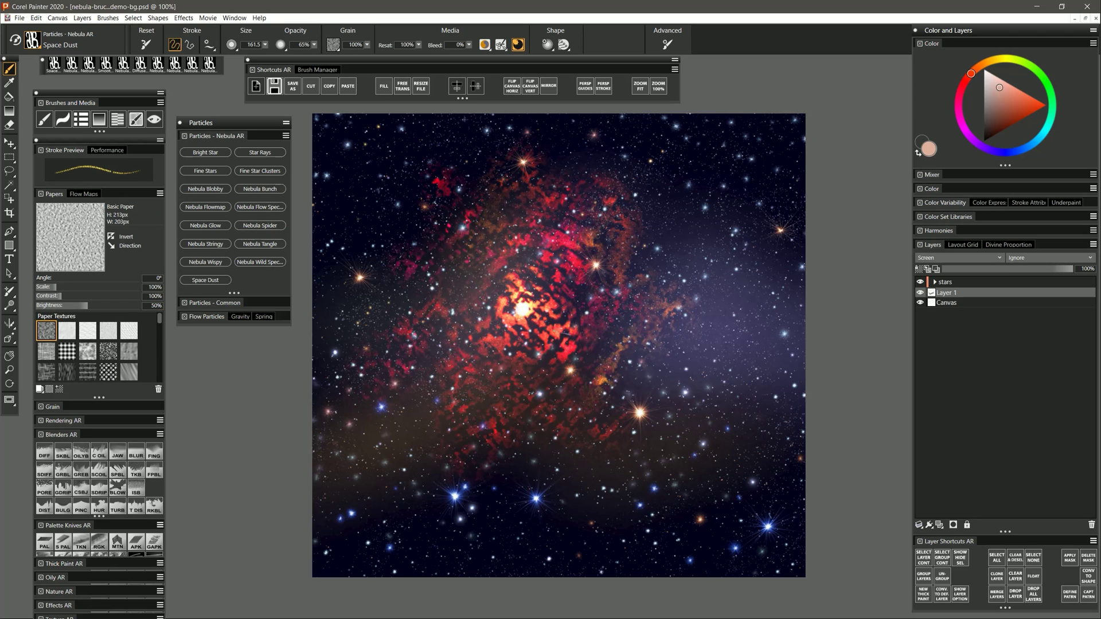
Reduce the Space Dust brush size to about 8
key("bracketleft")
key("bracketleft")
key("bracketleft")
key("bracketleft")
key("bracketleft")
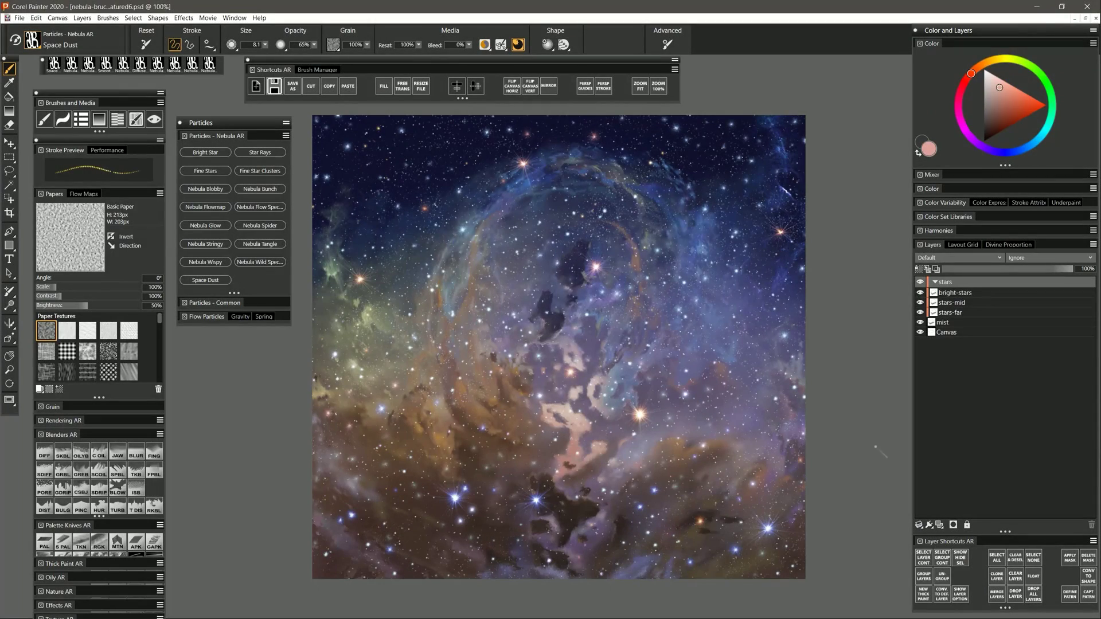
Hide the stars group in the finished nebula painting to inspect the clouds beneath, and show it again
left_click(920, 282)
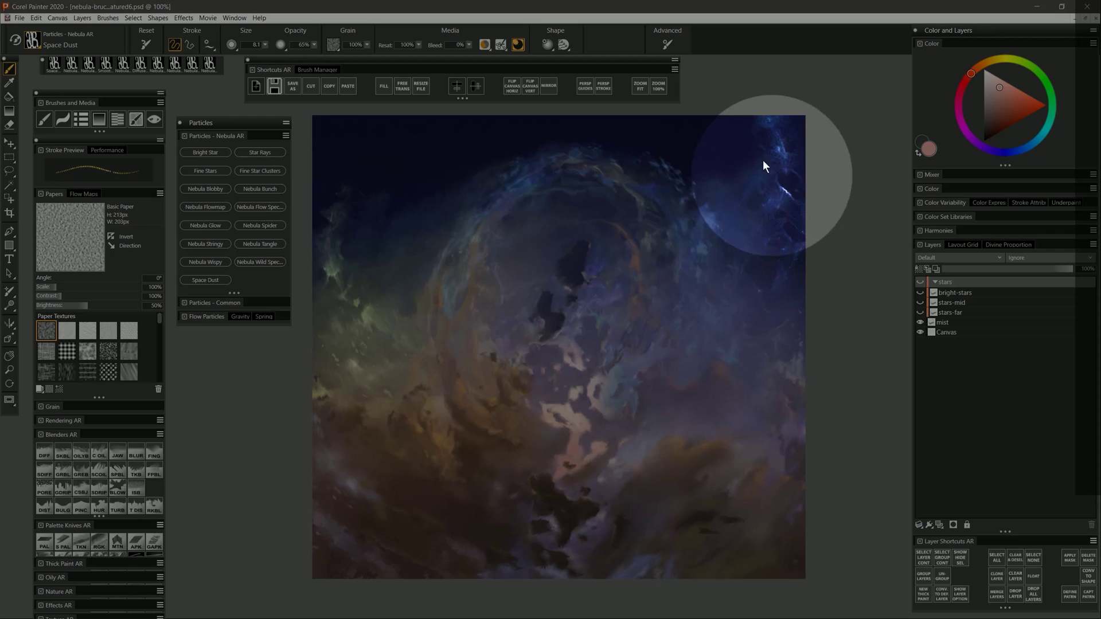
left_click(920, 283)
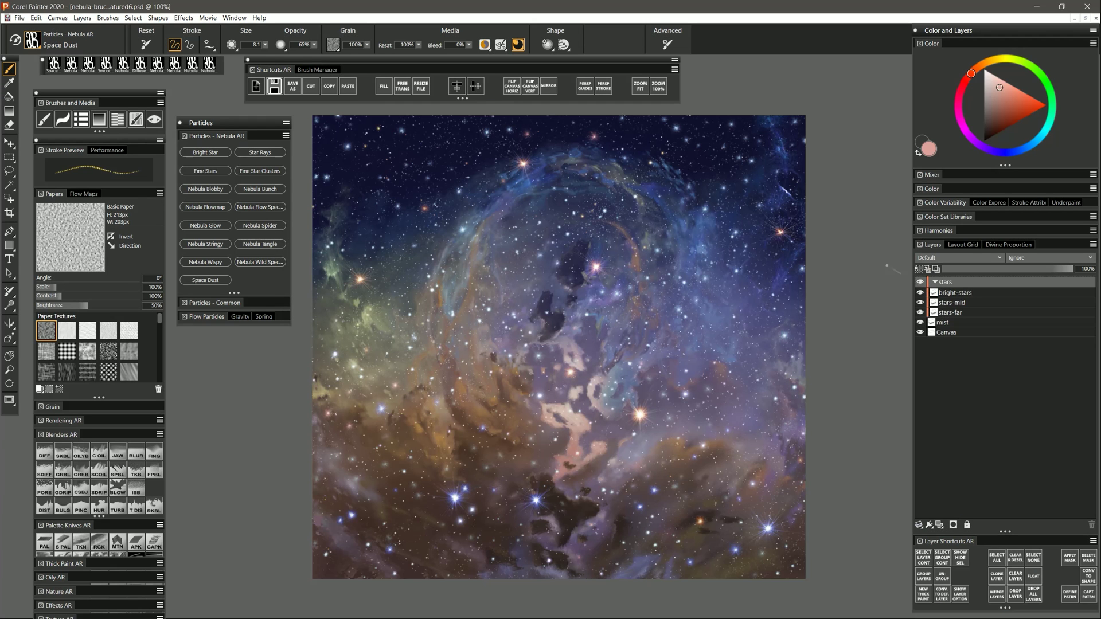